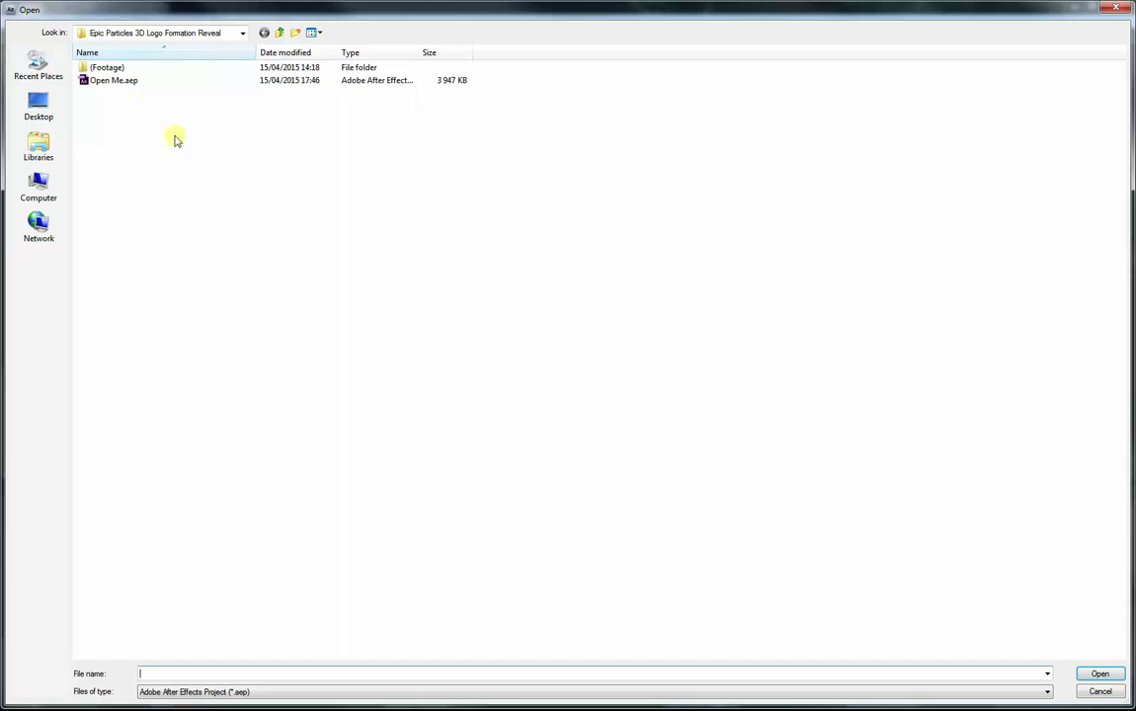
- Open the Open Me.aep project from the Epic Particles 3D Logo Formation Reveal folder
click(112, 81)
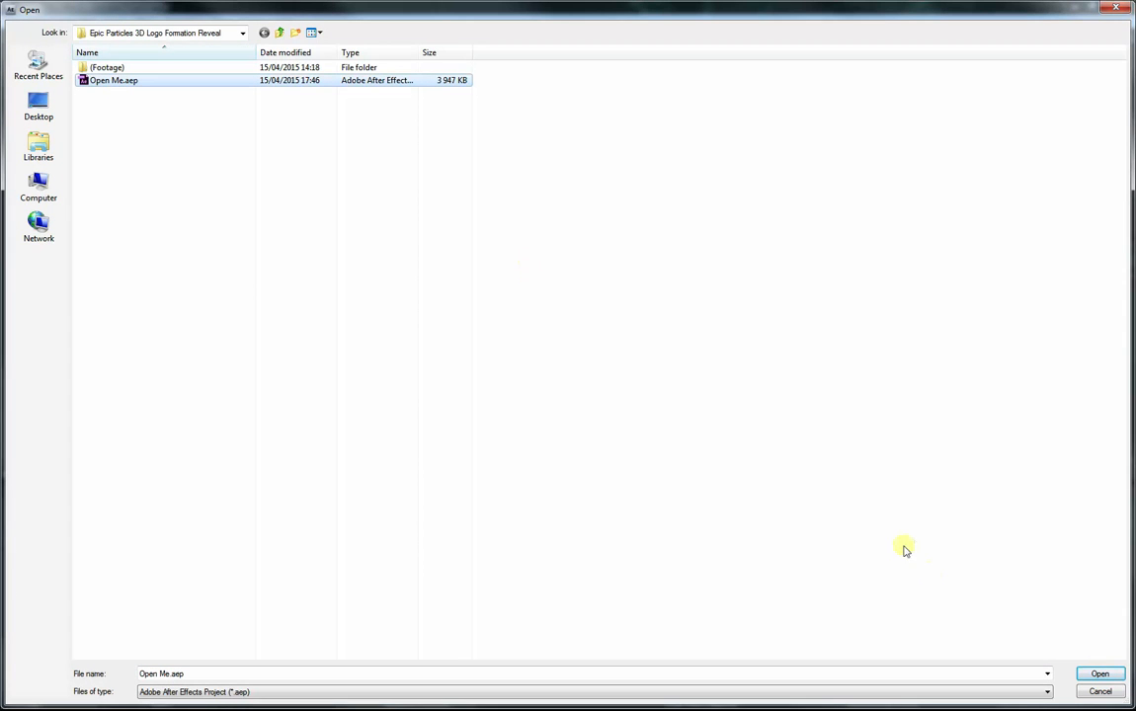
click(1107, 675)
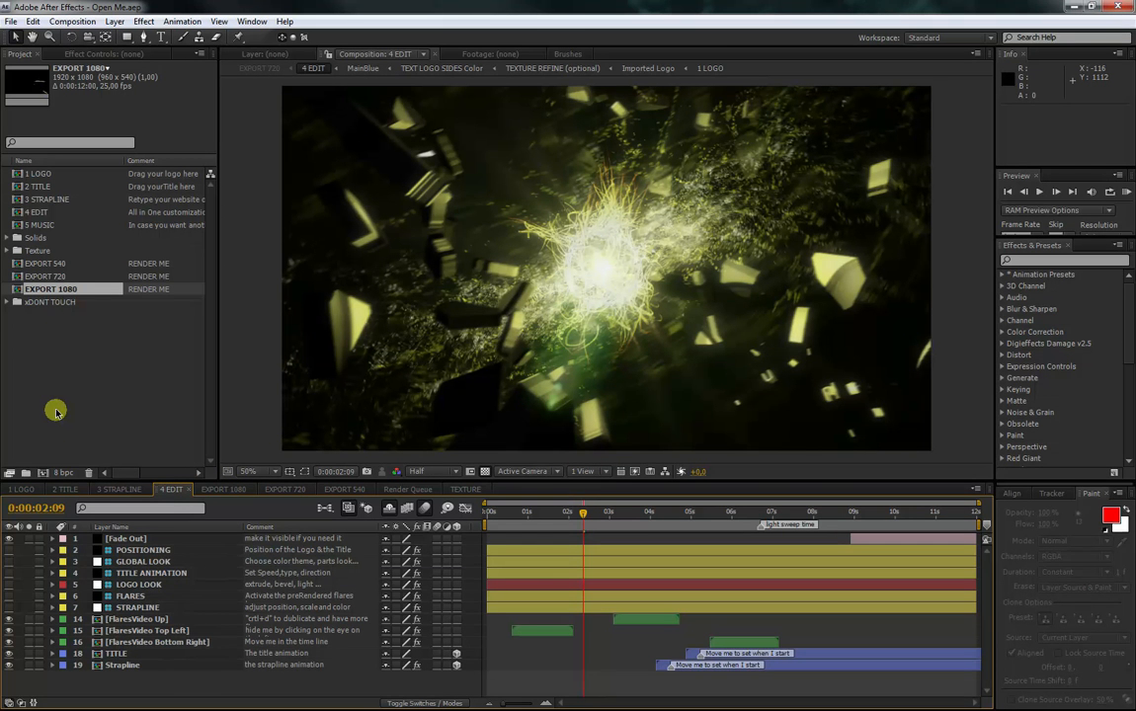
- Examine the 1 LOGO, 2 TITLE, 3 STRAPLINE and 4 EDIT compositions in the project
click(40, 174)
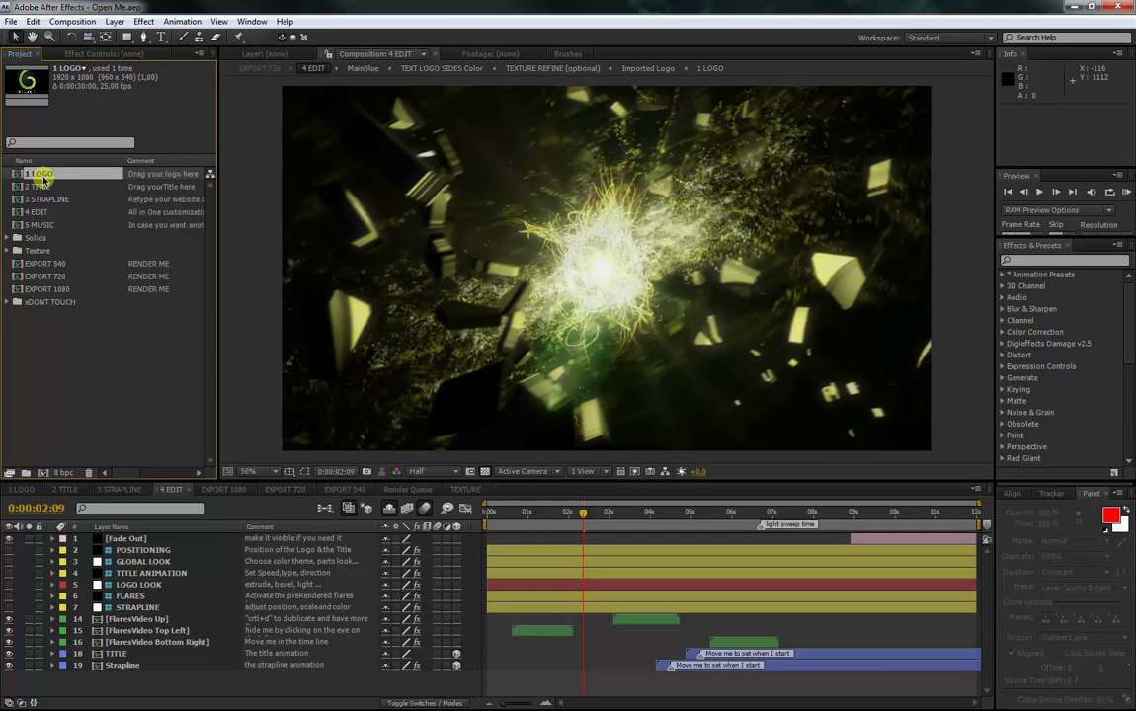
click(39, 187)
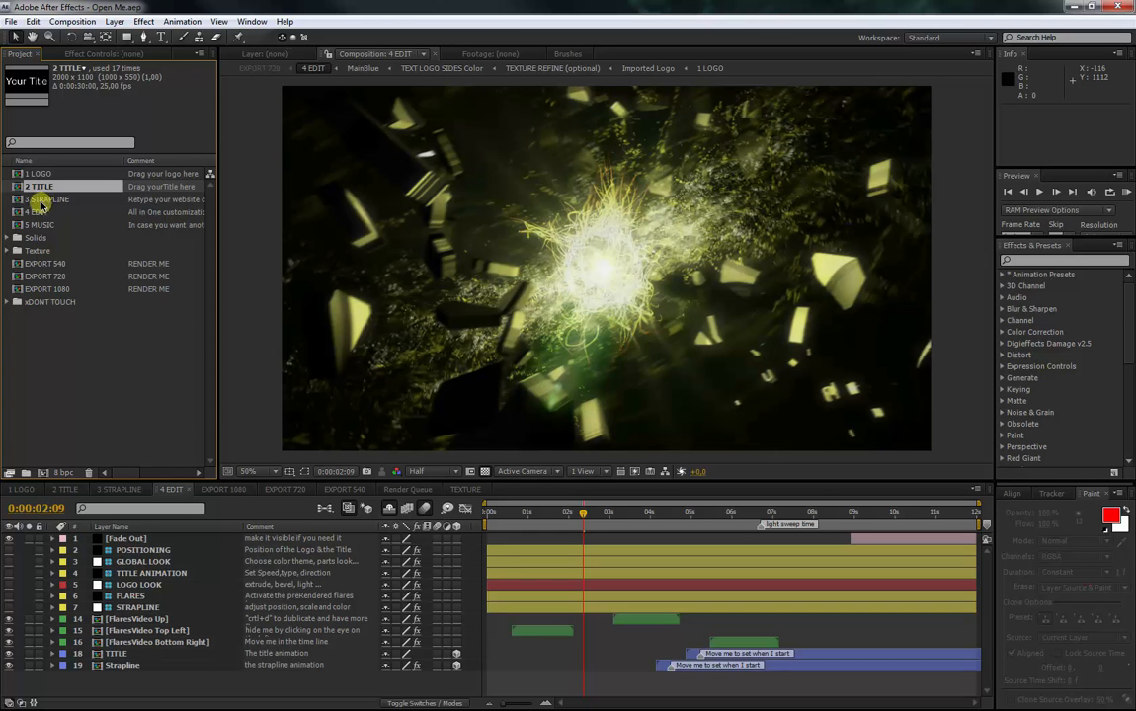
click(45, 200)
click(40, 213)
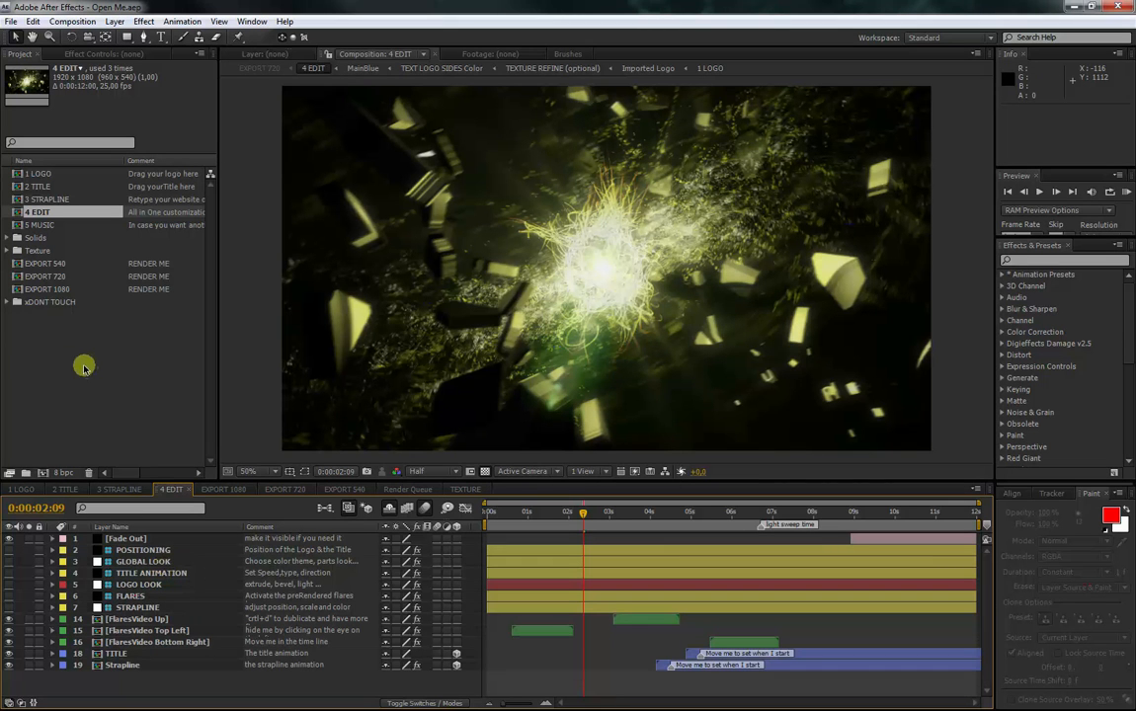
- Import the Amstane logo.png image from the xDONT TOUCH folder as footage
click(77, 330)
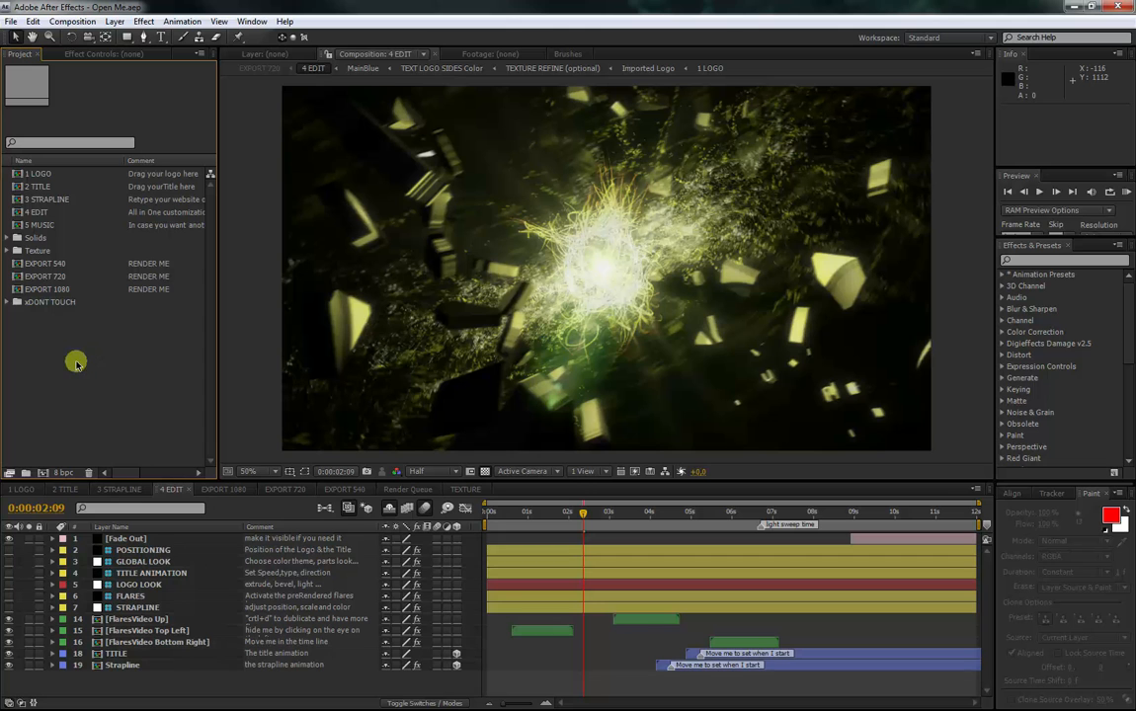
double_click(77, 364)
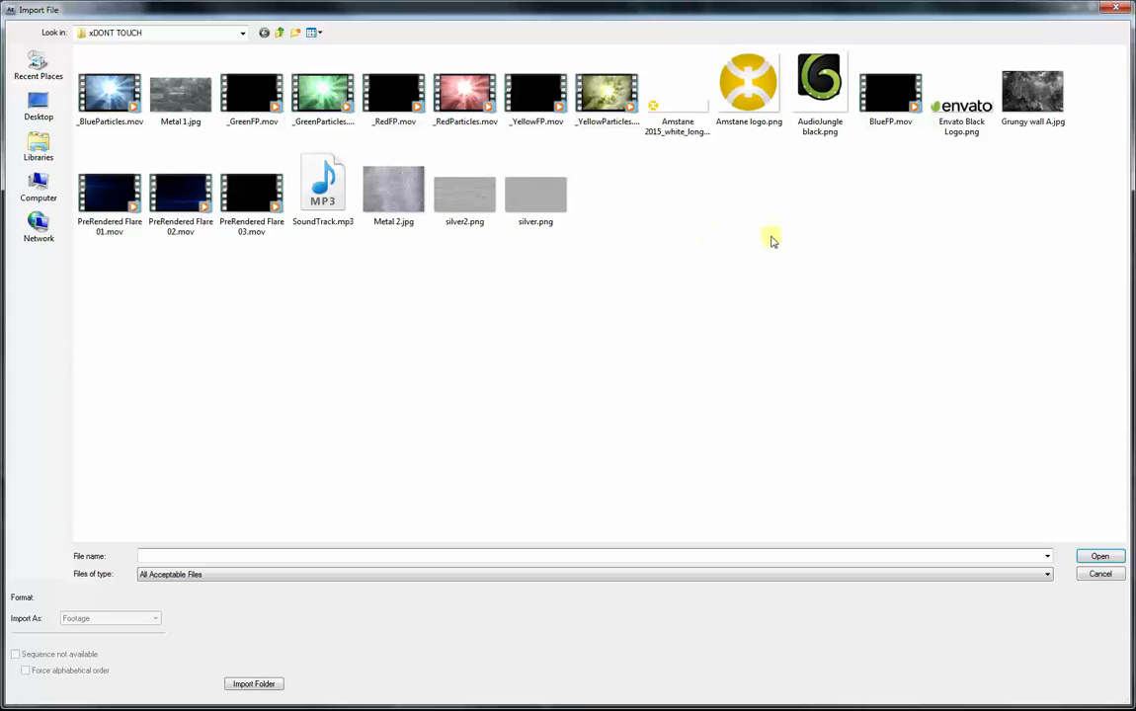
click(736, 94)
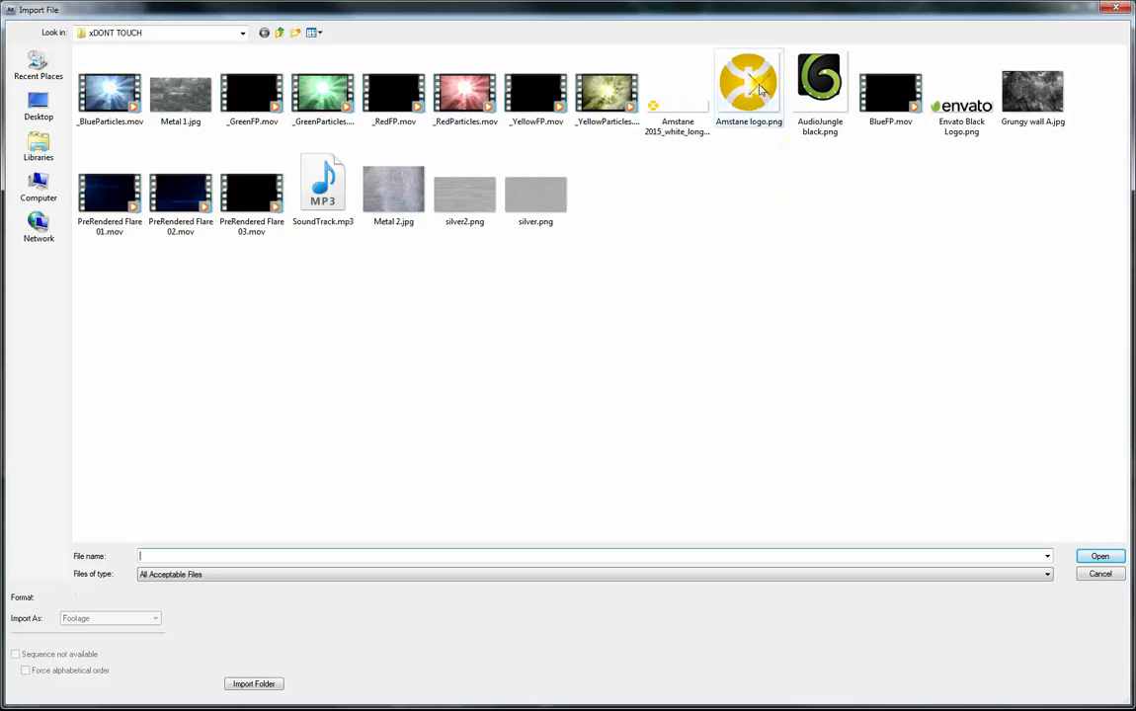
click(1098, 558)
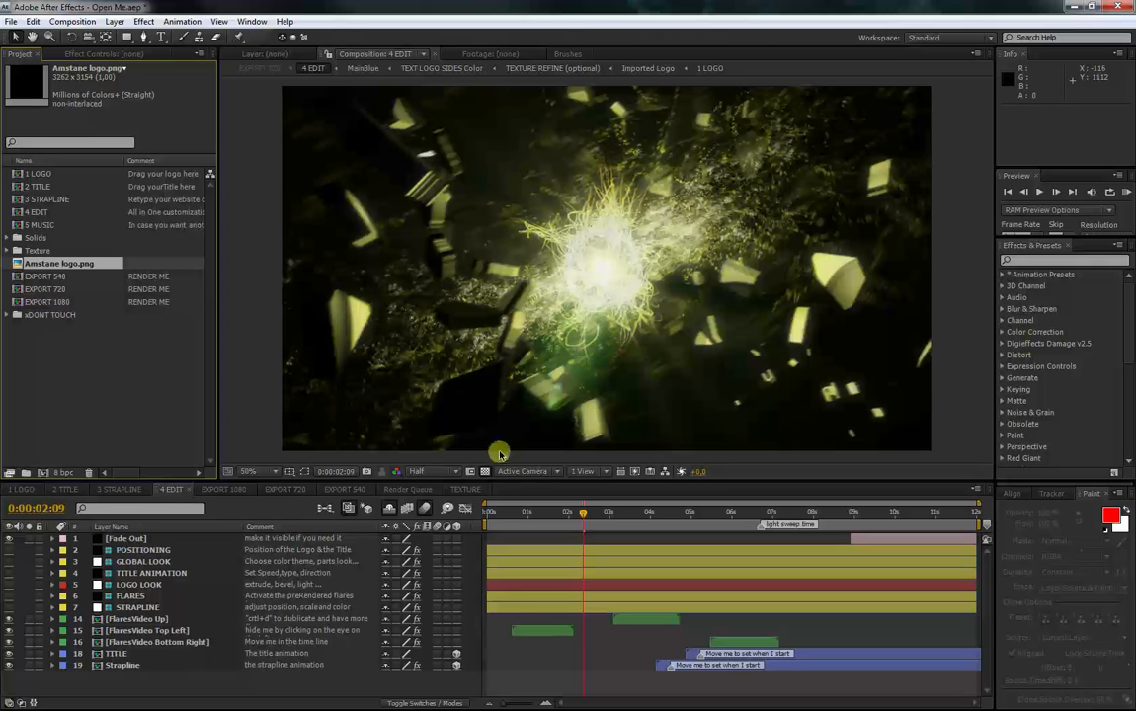
- Add Amstane logo.png to the 1 LOGO composition beneath the "replace me" layer and hide that placeholder layer
click(20, 490)
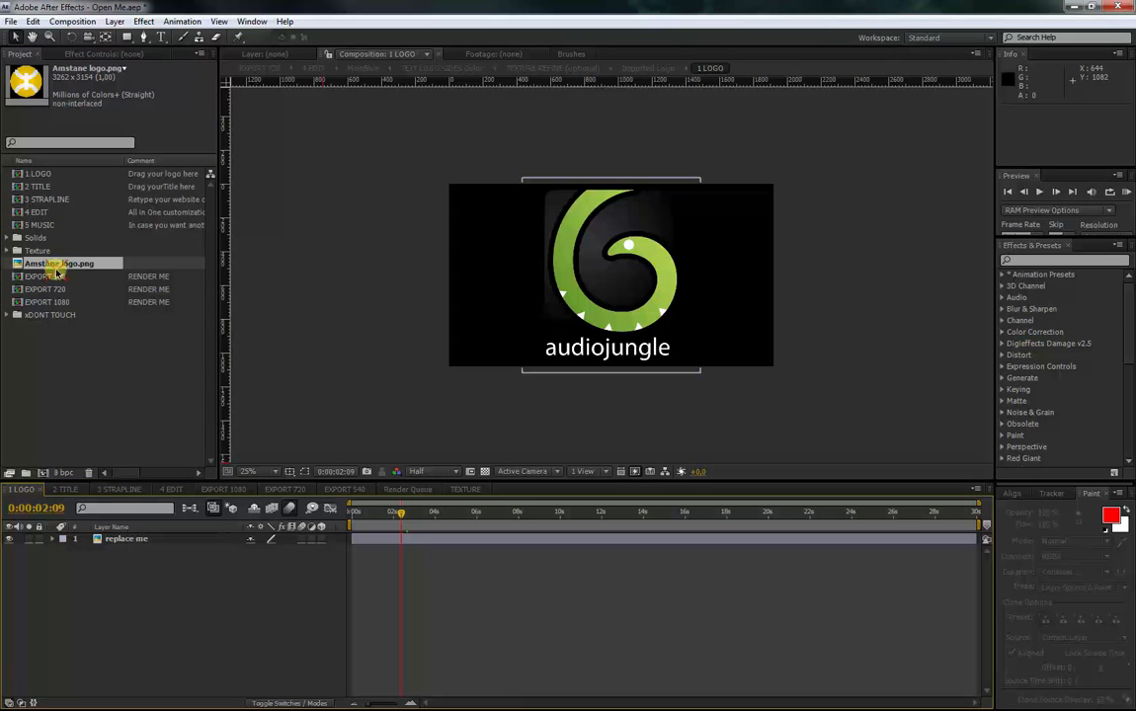
drag(56, 274, 73, 560)
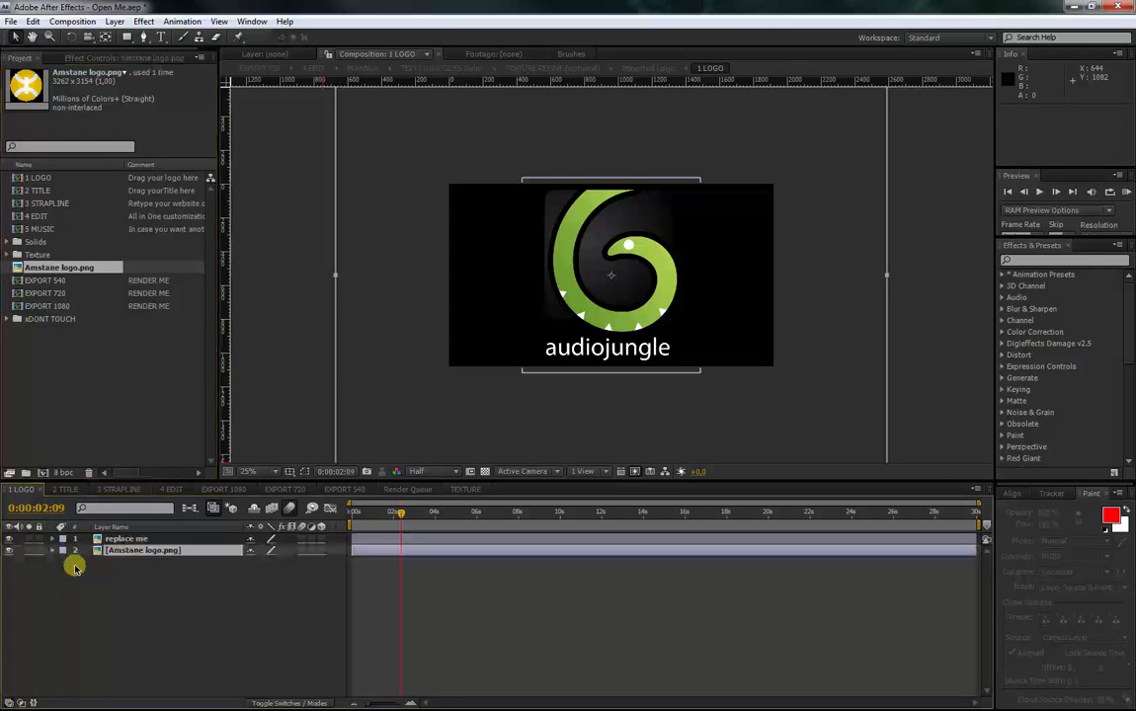
click(9, 538)
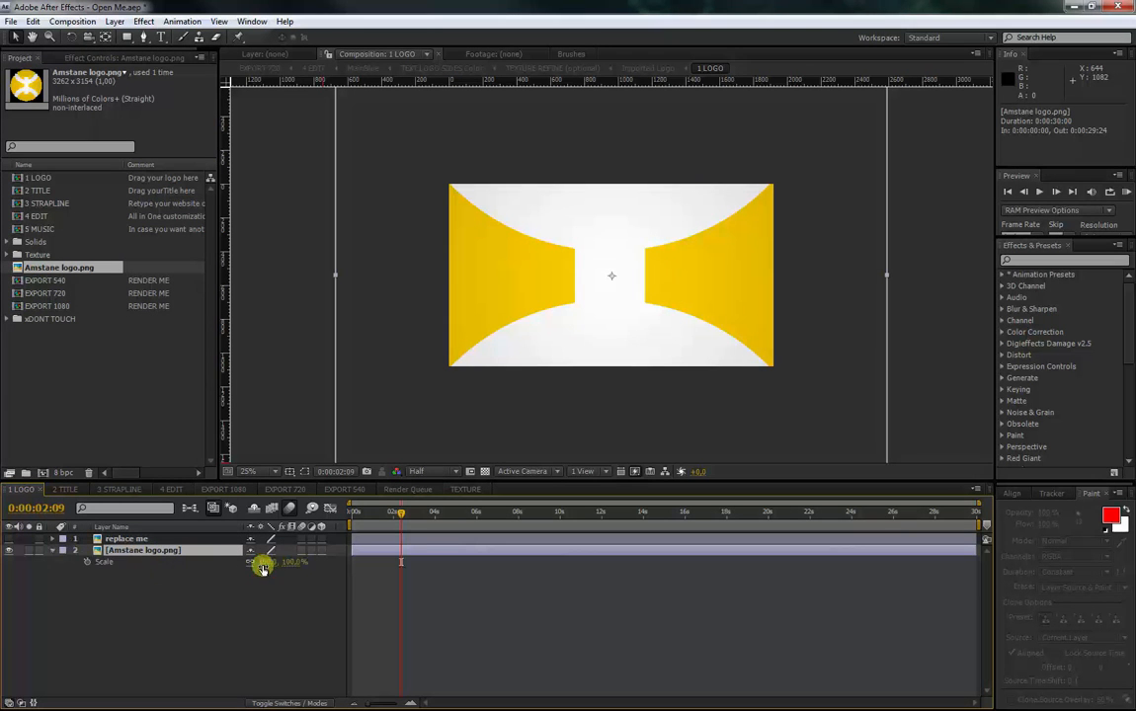
- Scale the Amstane logo layer down to 33% so it fits inside the 1 LOGO composition
key(alt+shift+s)
drag(254, 562, 289, 560)
click(214, 590)
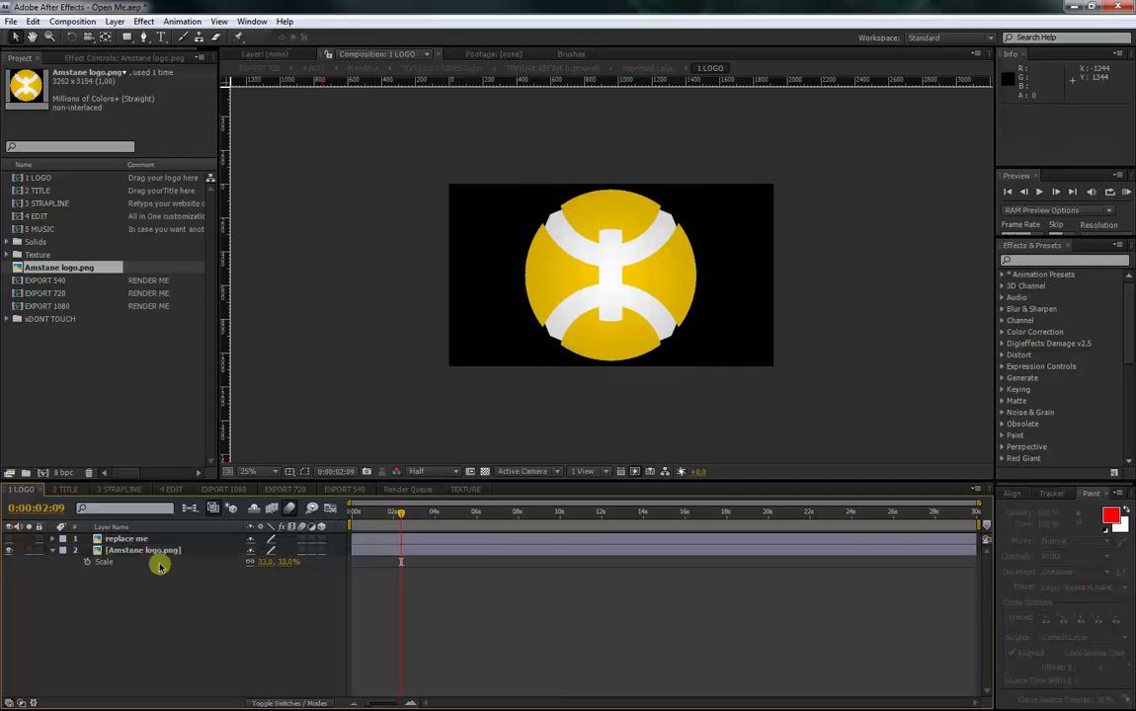
click(53, 550)
click(120, 550)
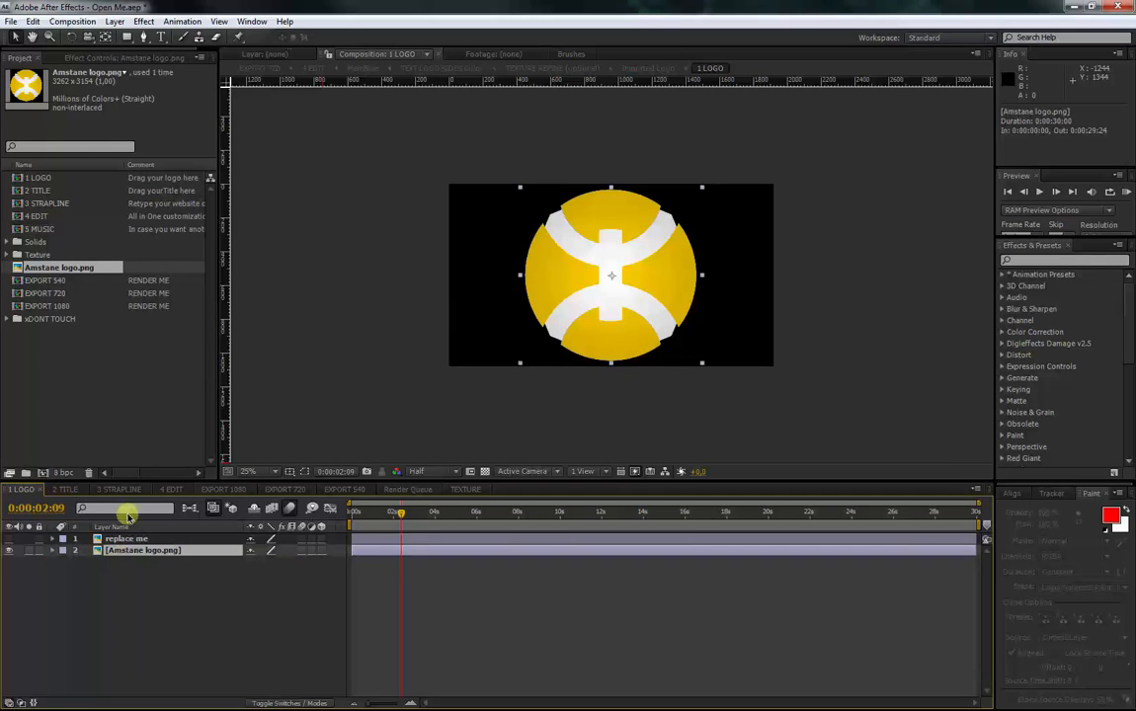
- Replace the placeholder text in the 2 TITLE composition with "Amstane"
click(63, 490)
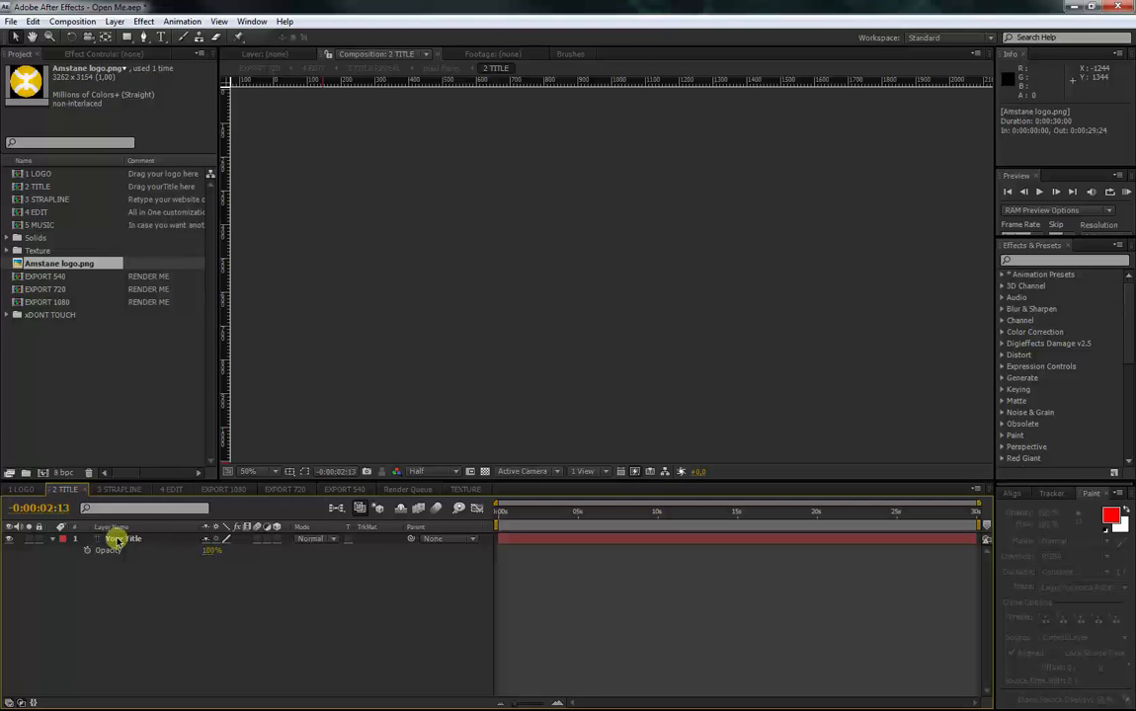
click(54, 542)
click(111, 539)
click(563, 513)
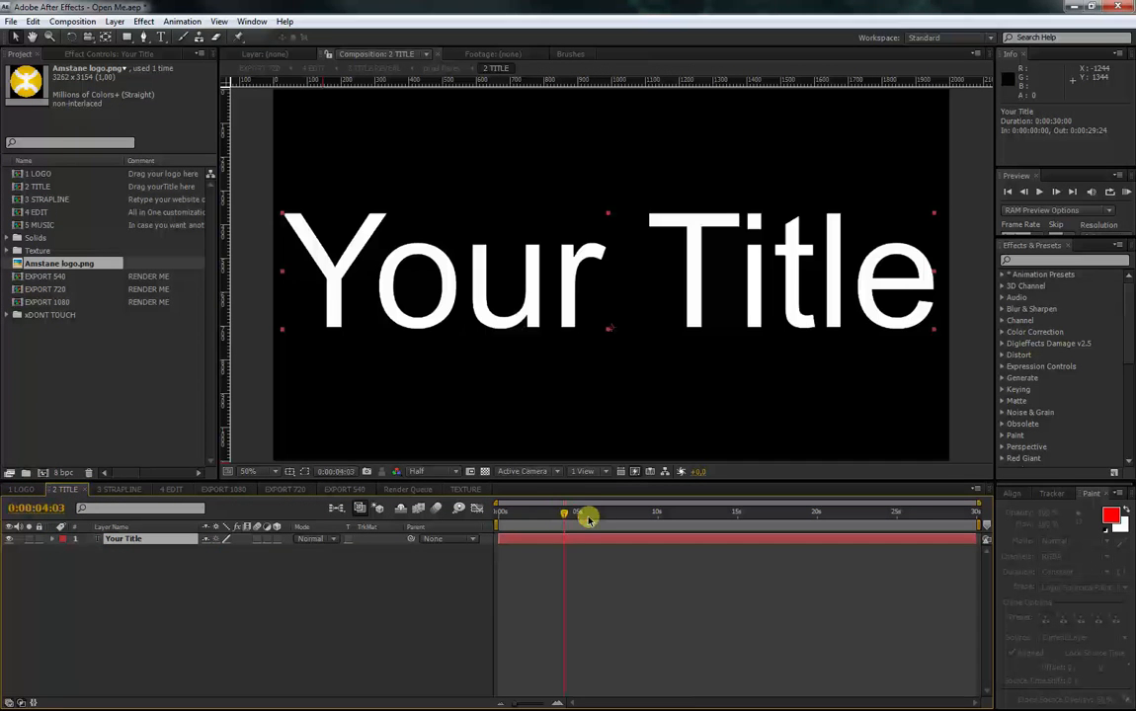
drag(595, 516, 590, 514)
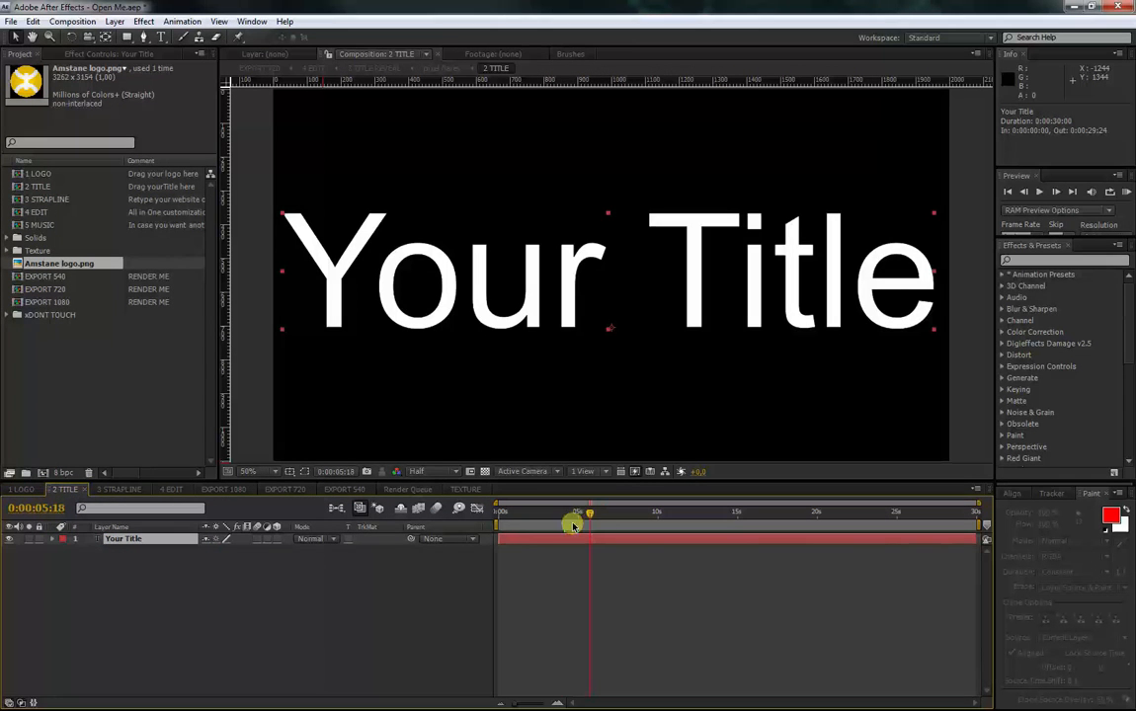
double_click(124, 539)
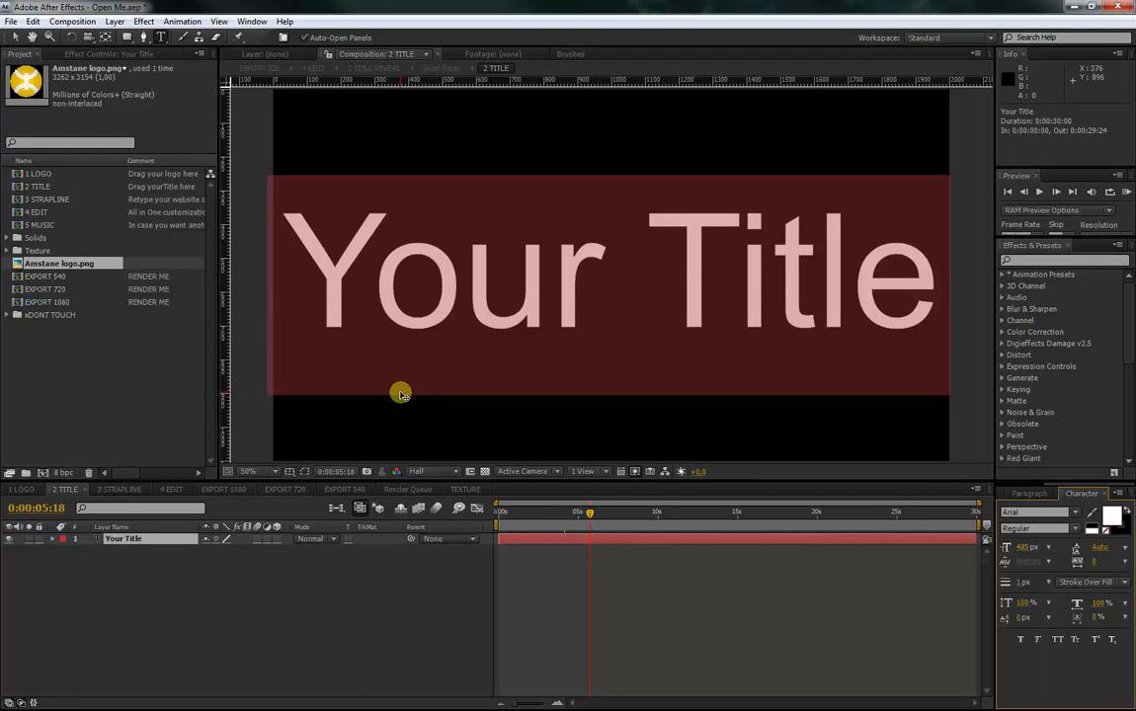
text(Amsn)
key(BackSpace)
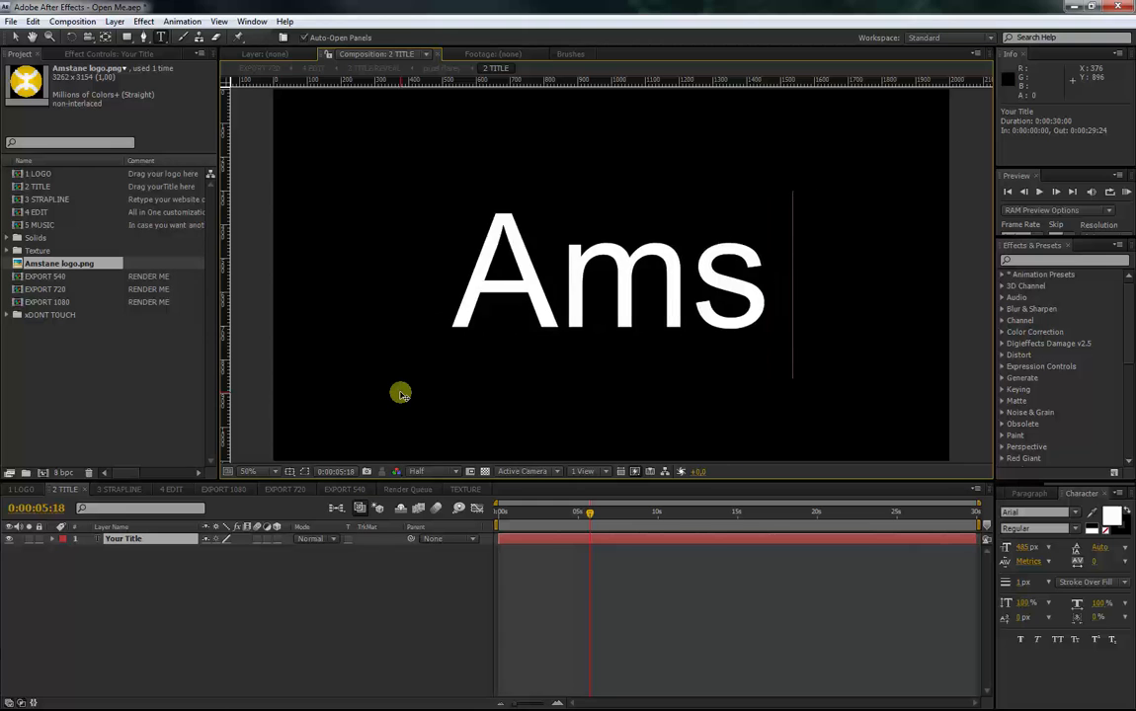
text(tane)
click(219, 596)
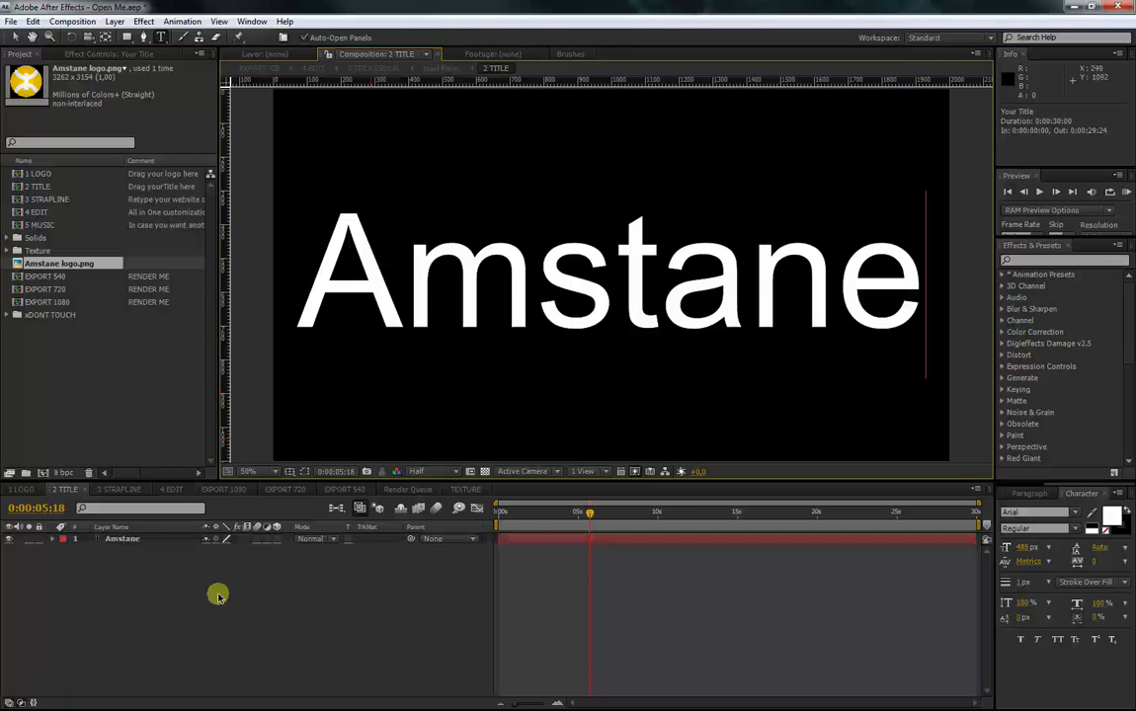
click(130, 538)
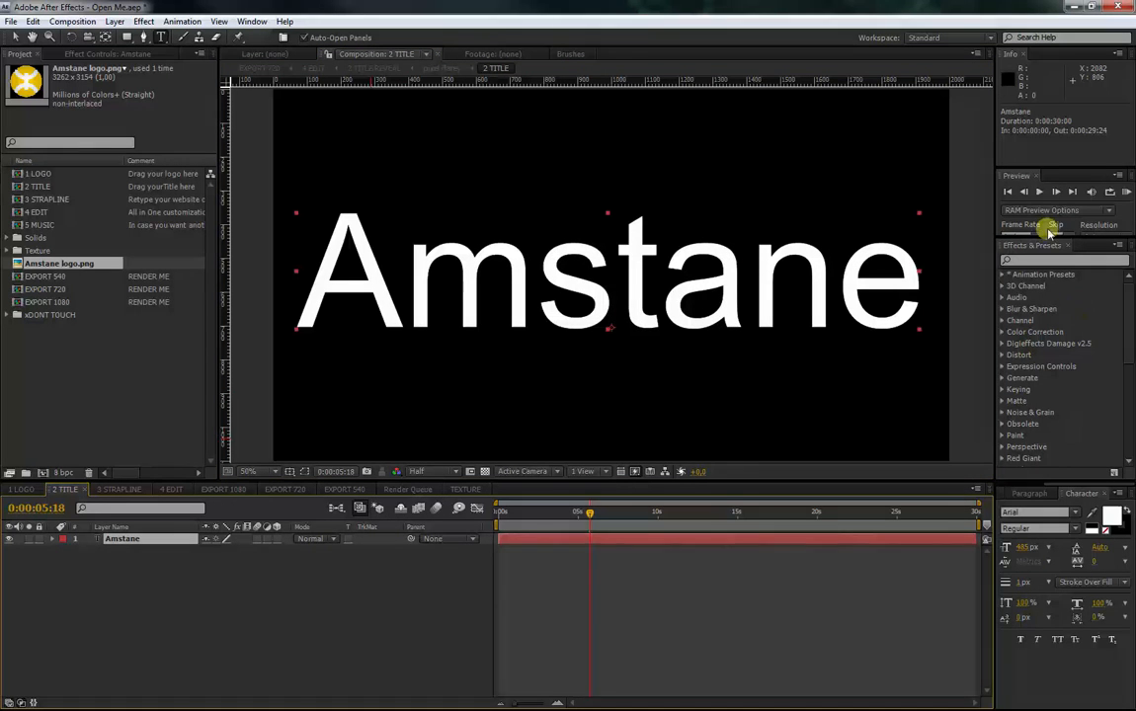
drag(1047, 168, 1048, 140)
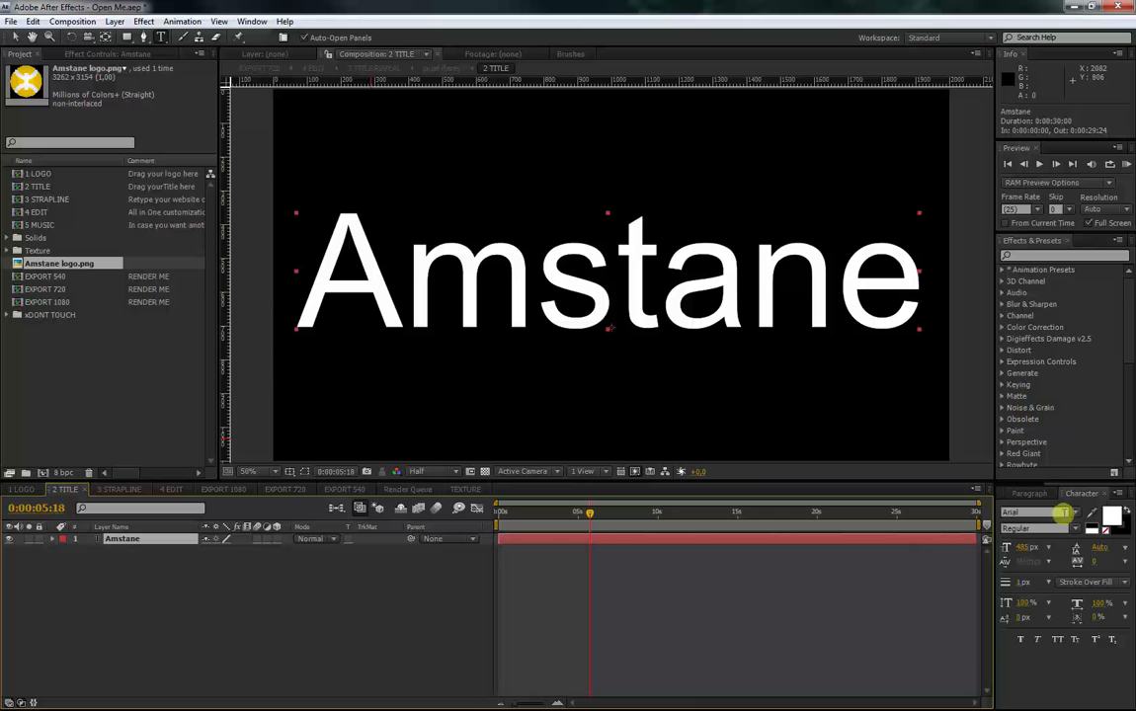
- Replace the Strapline text layer's wording in the 3 STRAPLINE composition with "my new trapline"
click(115, 491)
click(527, 513)
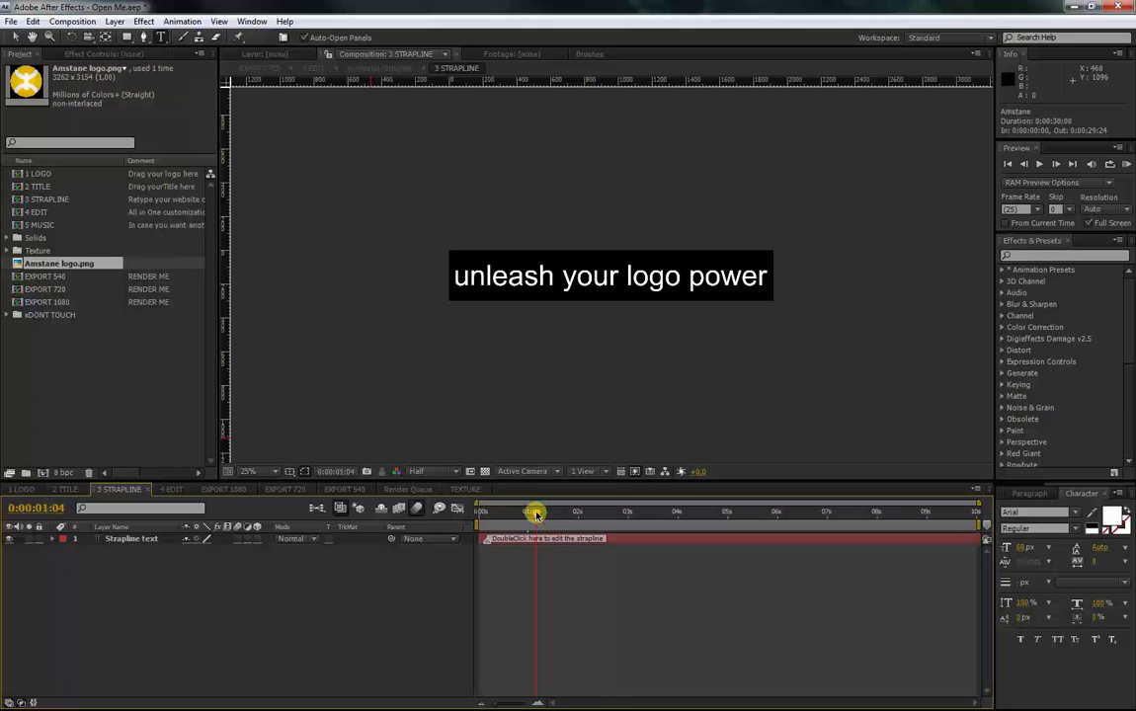
click(129, 540)
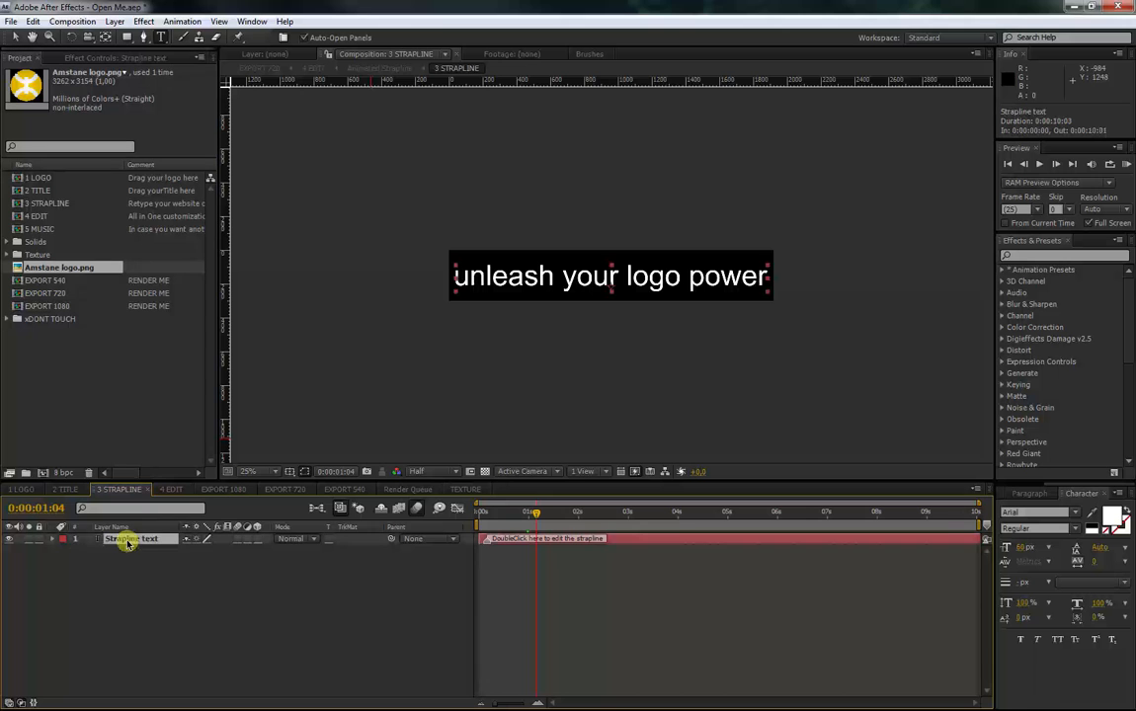
double_click(128, 541)
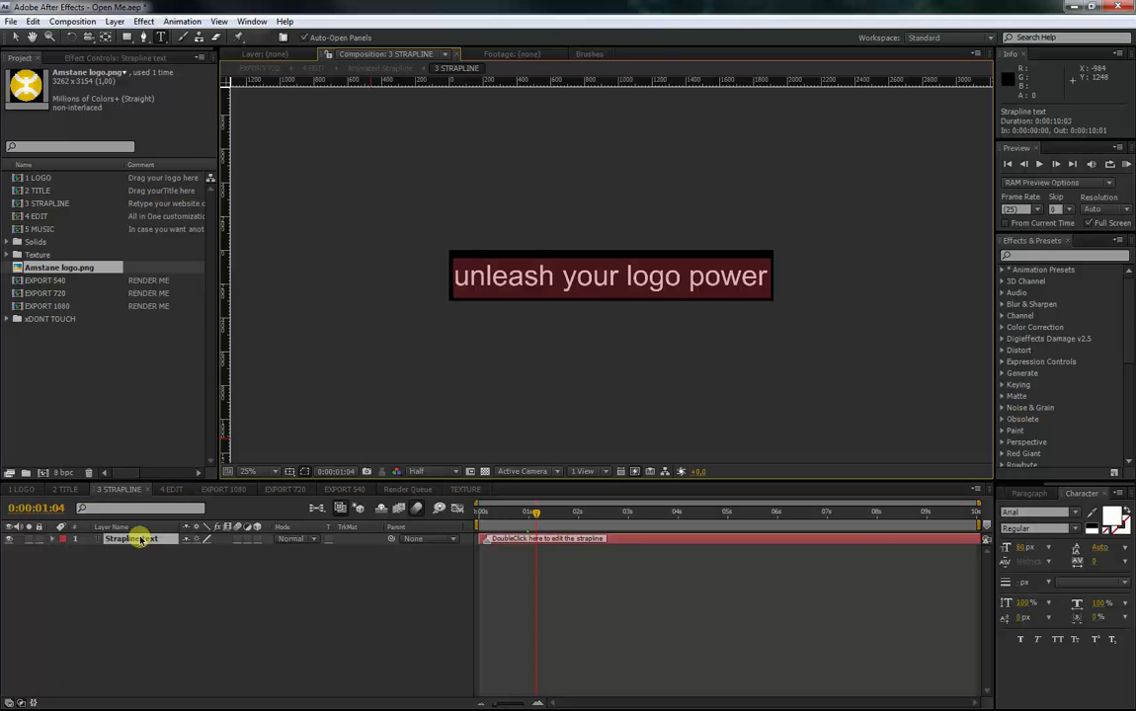
text(my ne)
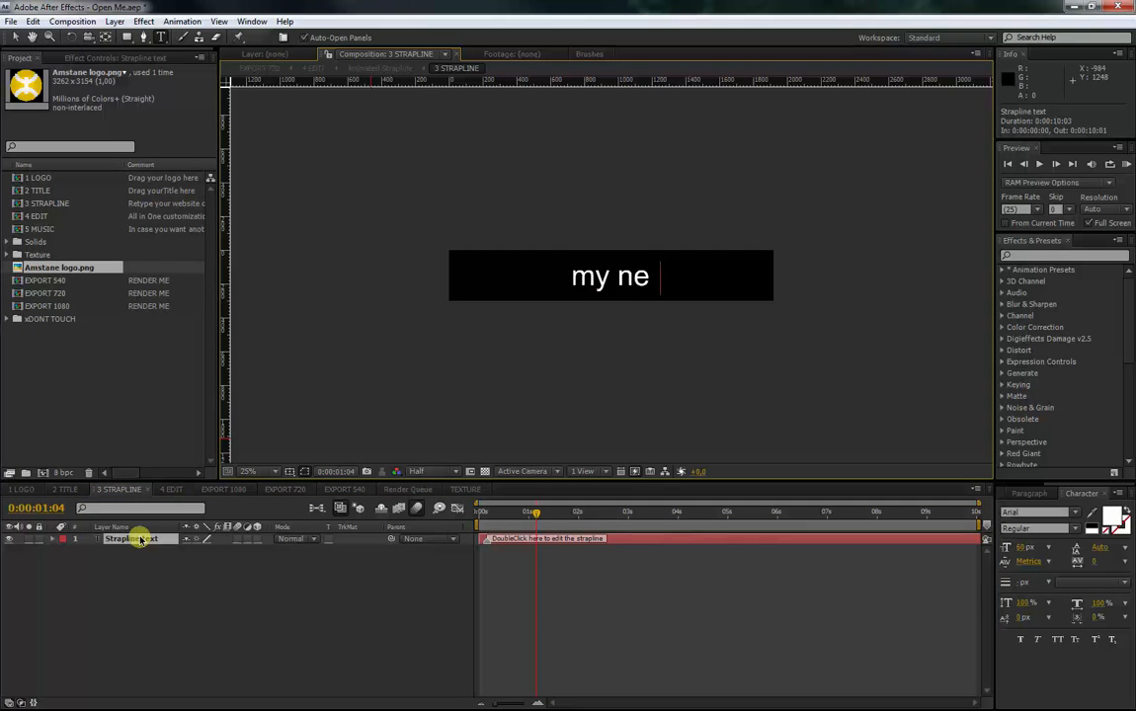
text(w trapline)
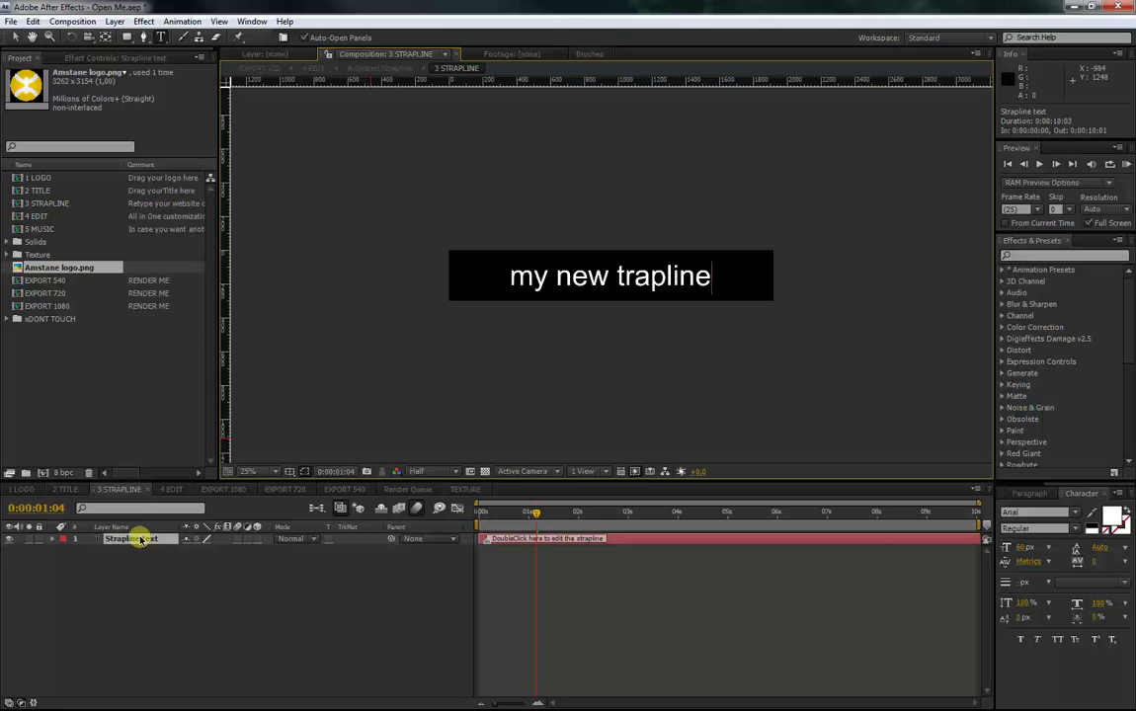
click(176, 601)
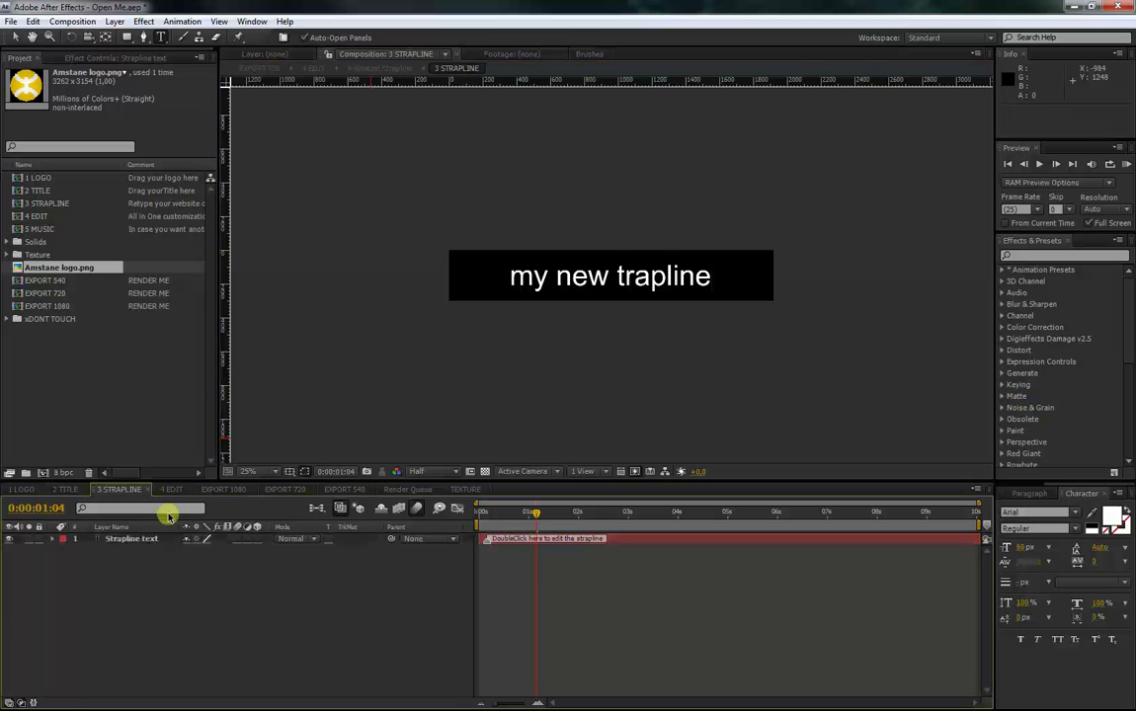
- Enlarge the Strapline text layer's scale to about 393.6%
key(s)
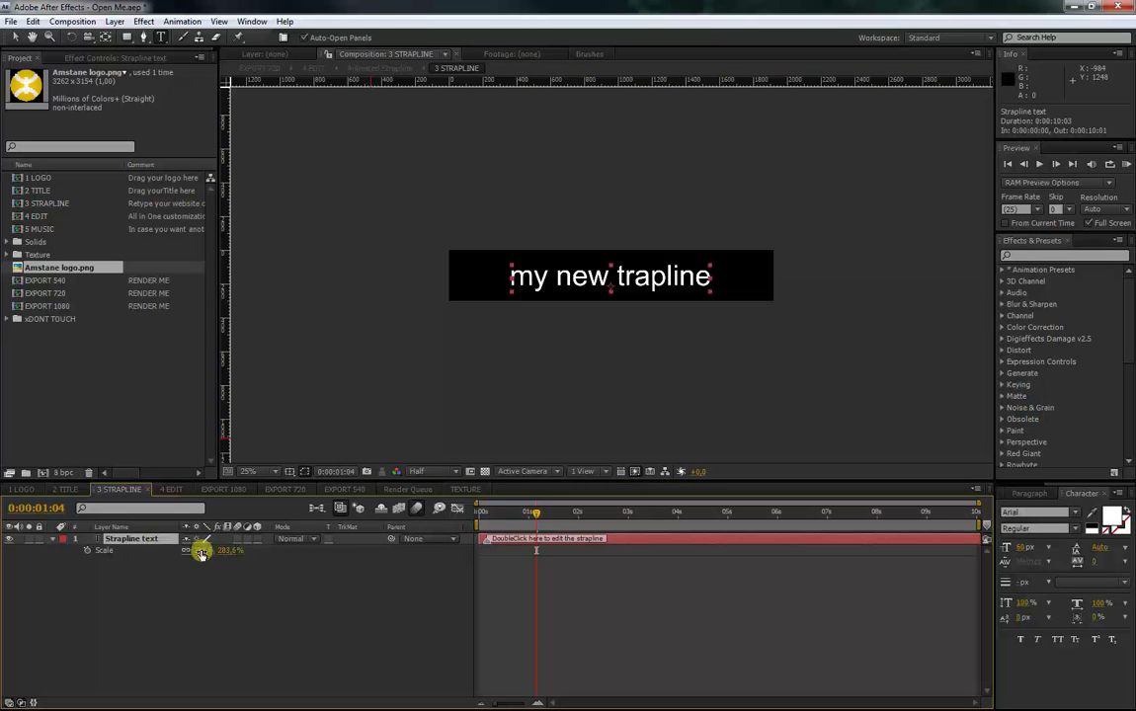
drag(203, 548, 267, 544)
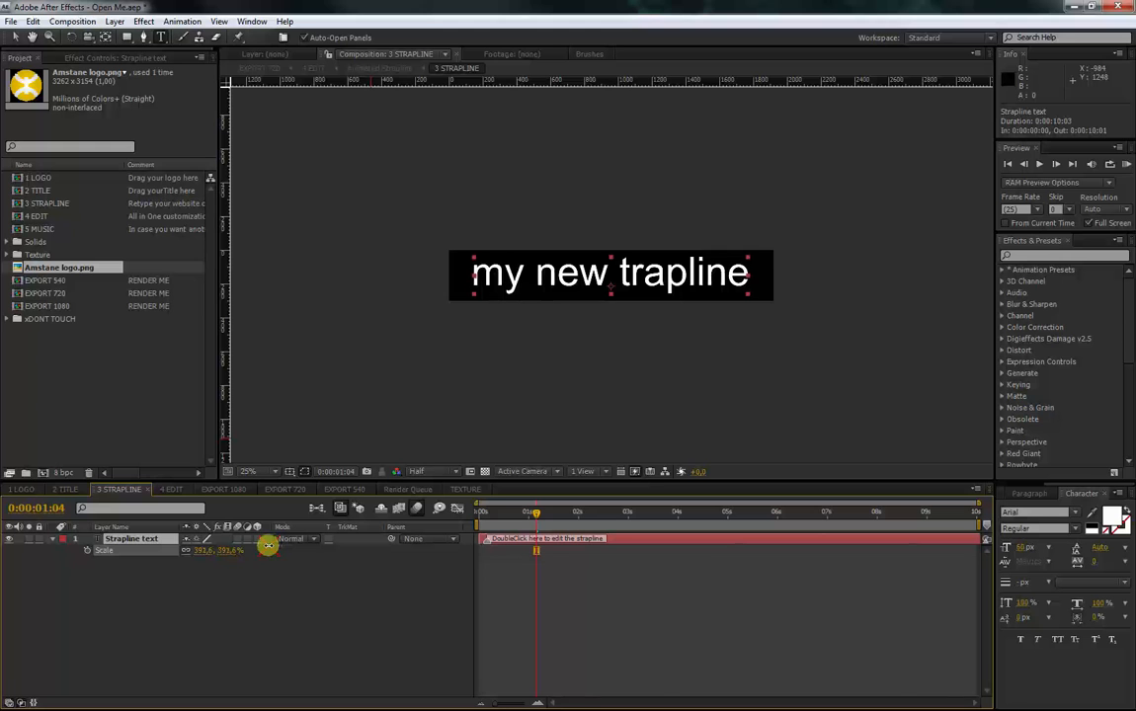
click(187, 587)
- In the 4 EDIT composition, preview the frame at 0:00:02:04 and examine the effect controls of the POSITIONING and STRAPLINE layers
click(170, 489)
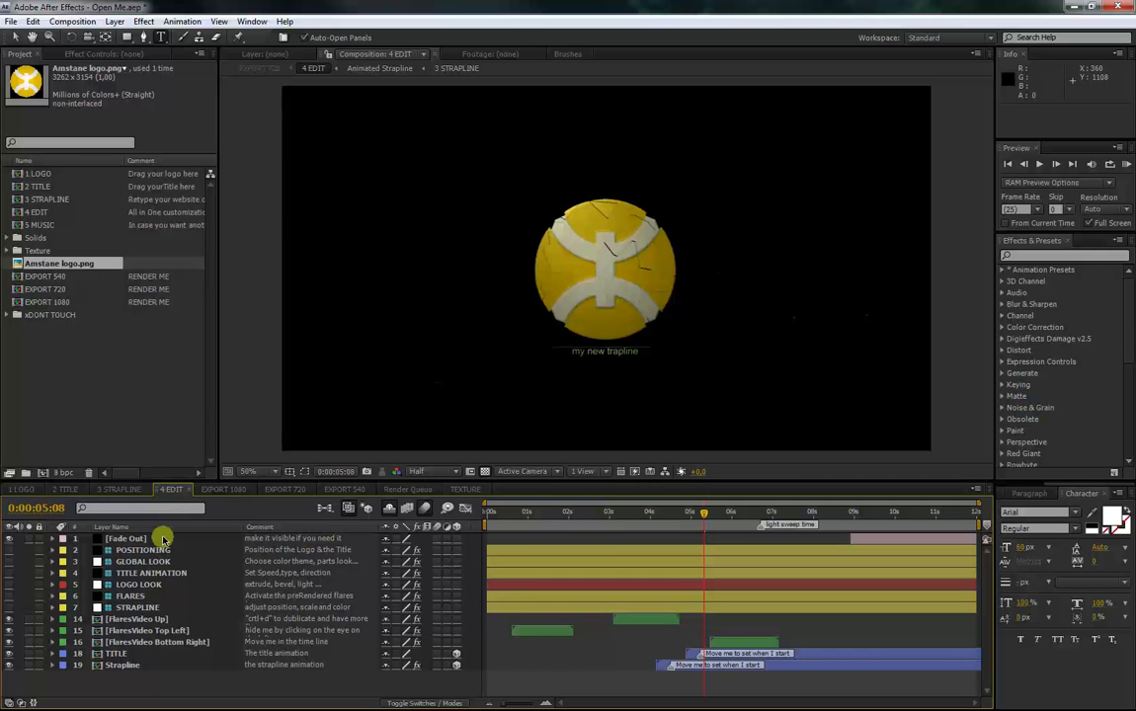
click(575, 512)
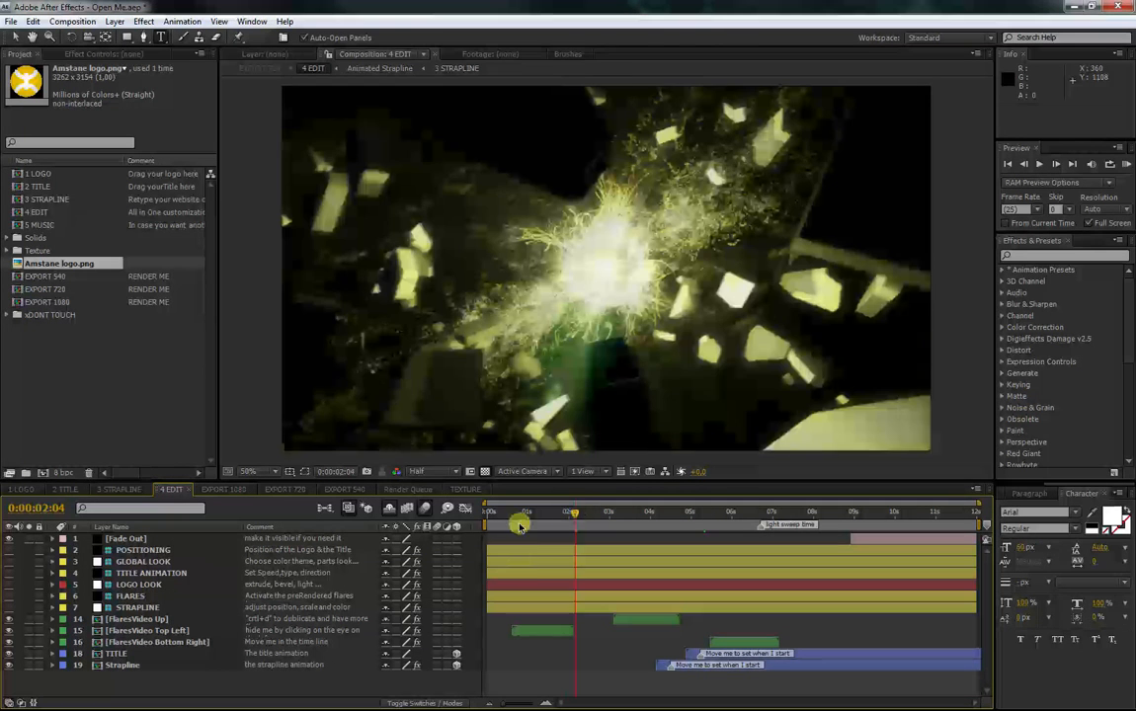
click(143, 551)
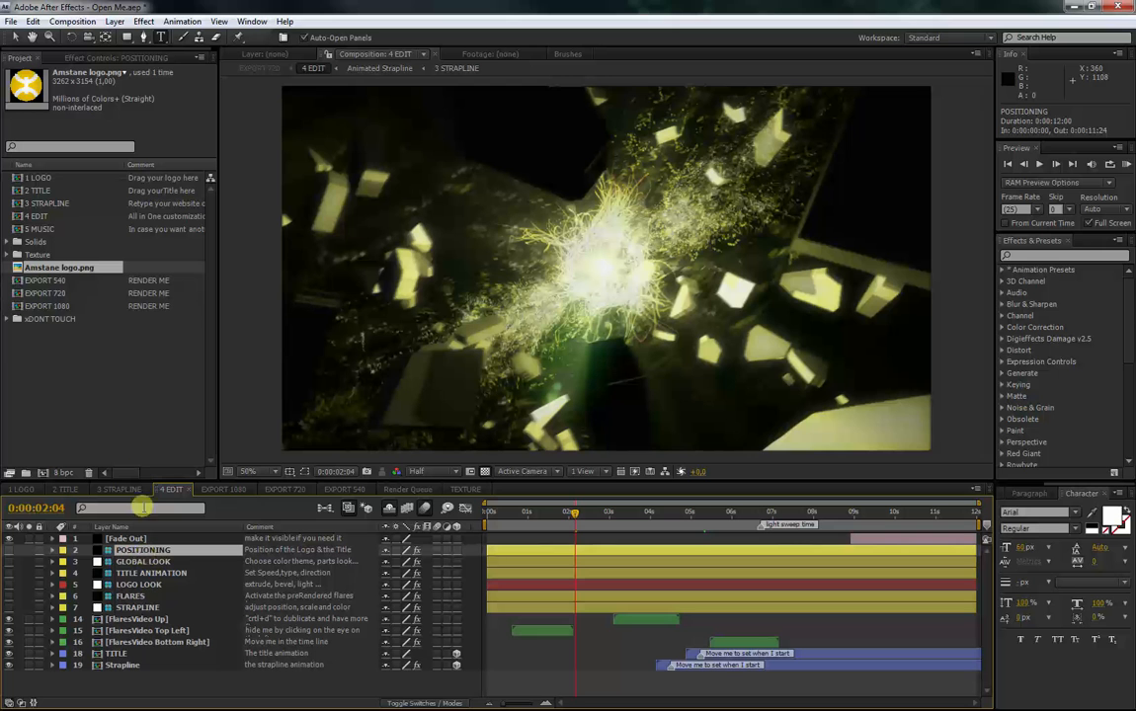
click(96, 59)
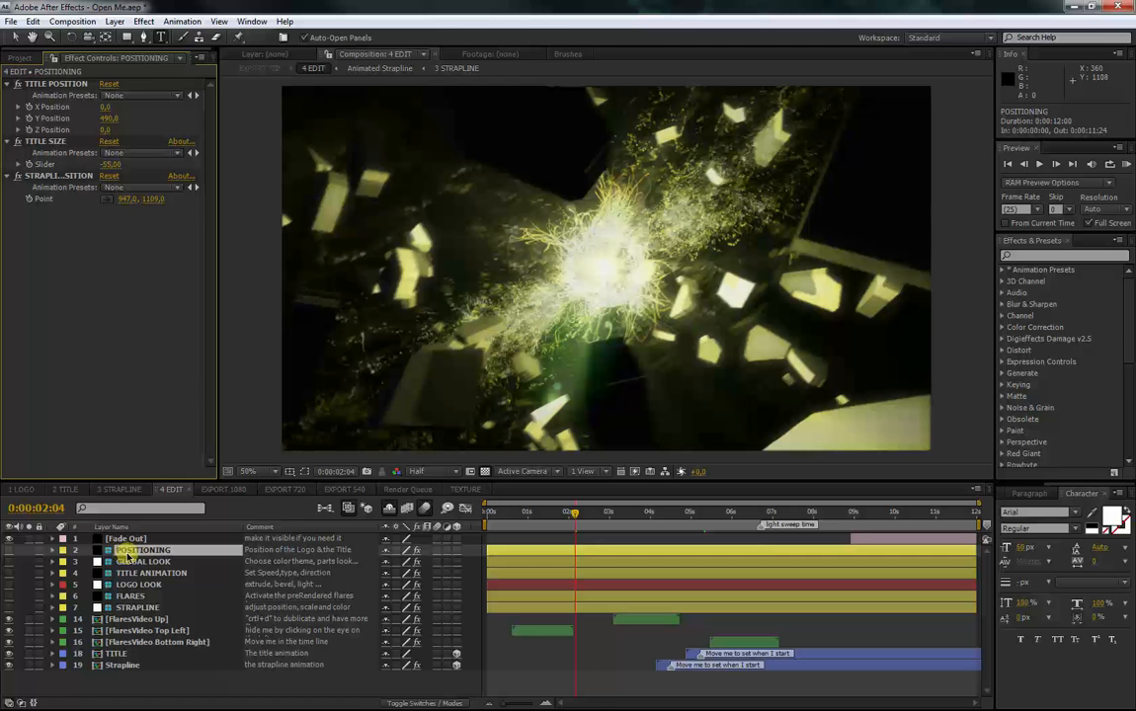
click(136, 606)
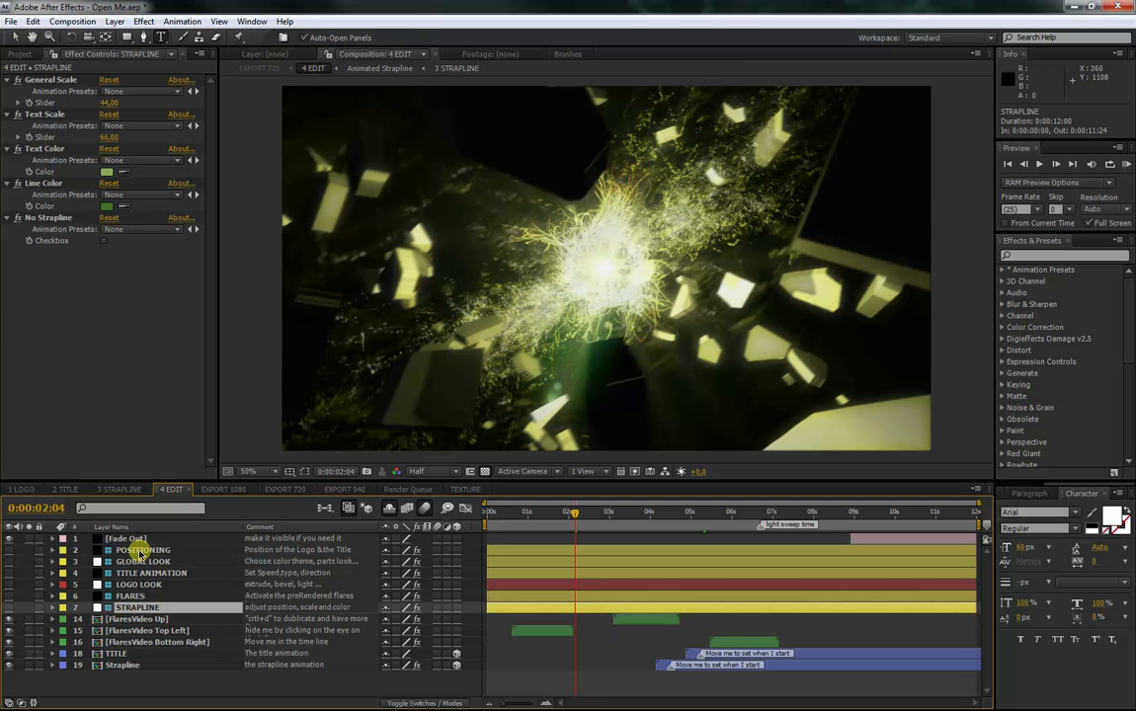
- At 0:00:05:18, reset the POSITIONING layer's TITLE POSITION and set its Y Position to 630 to place the title beneath the logo
click(139, 550)
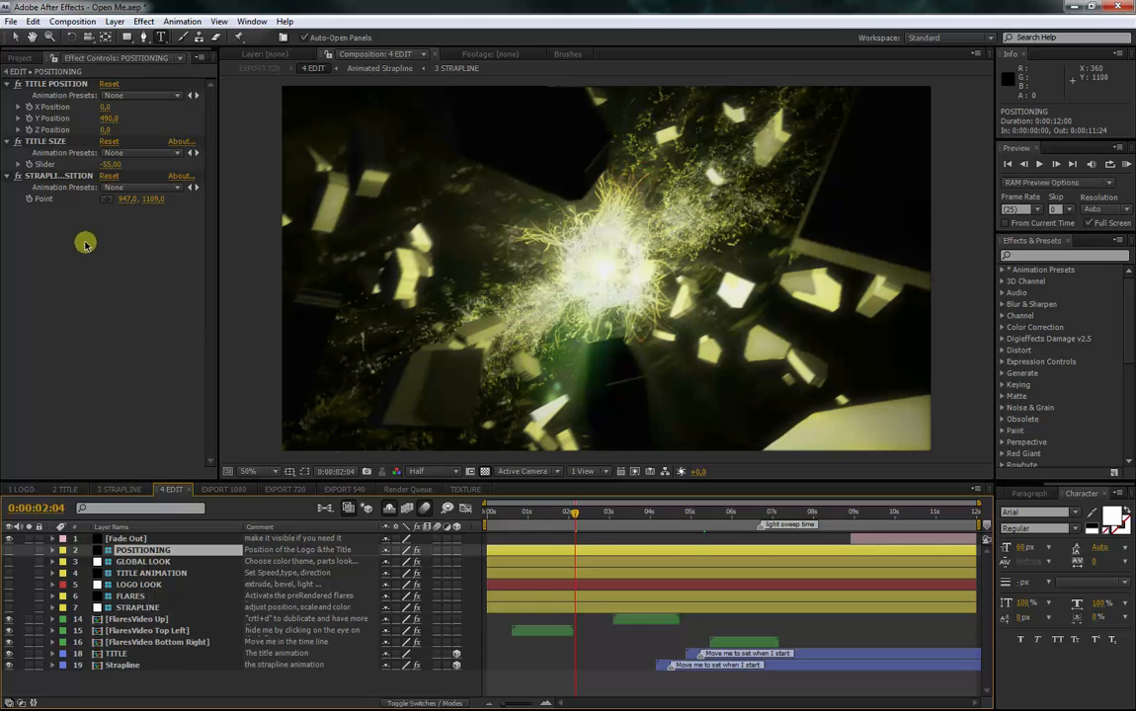
click(54, 85)
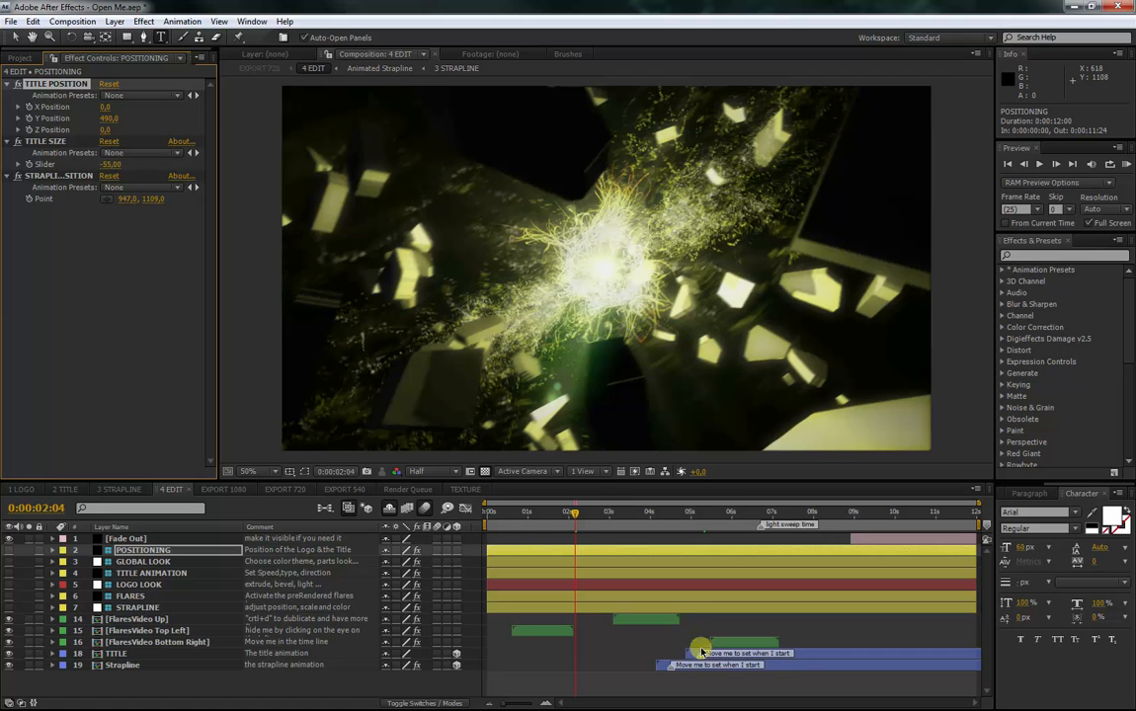
click(720, 512)
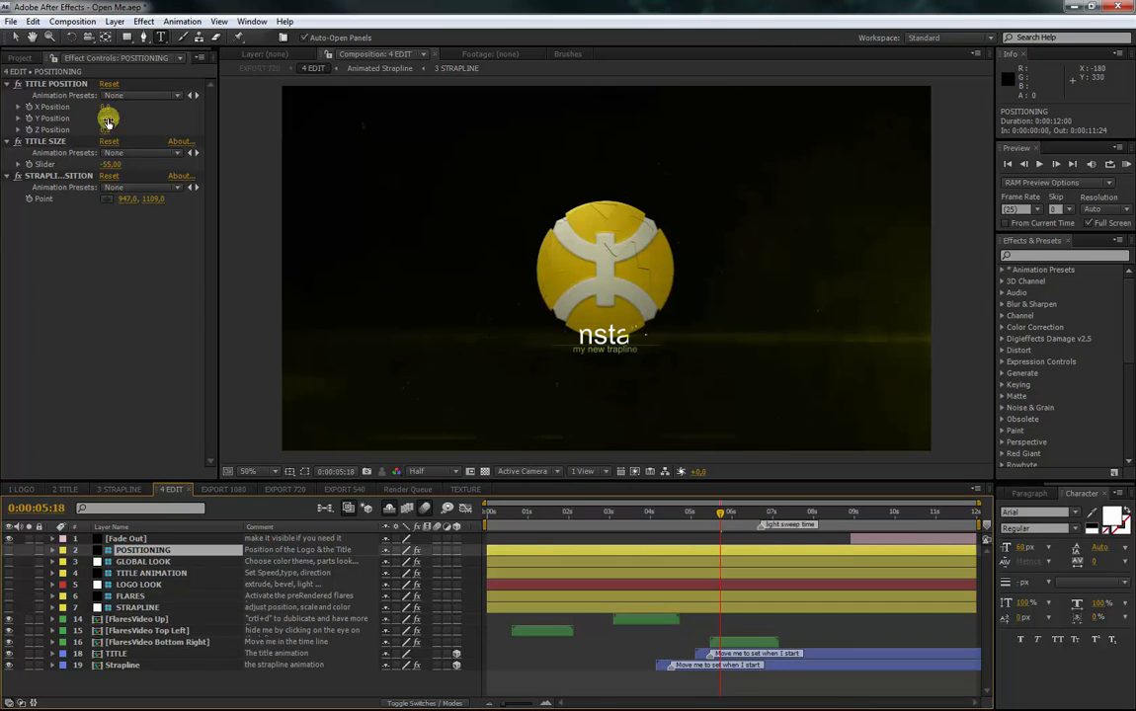
drag(108, 118, 109, 117)
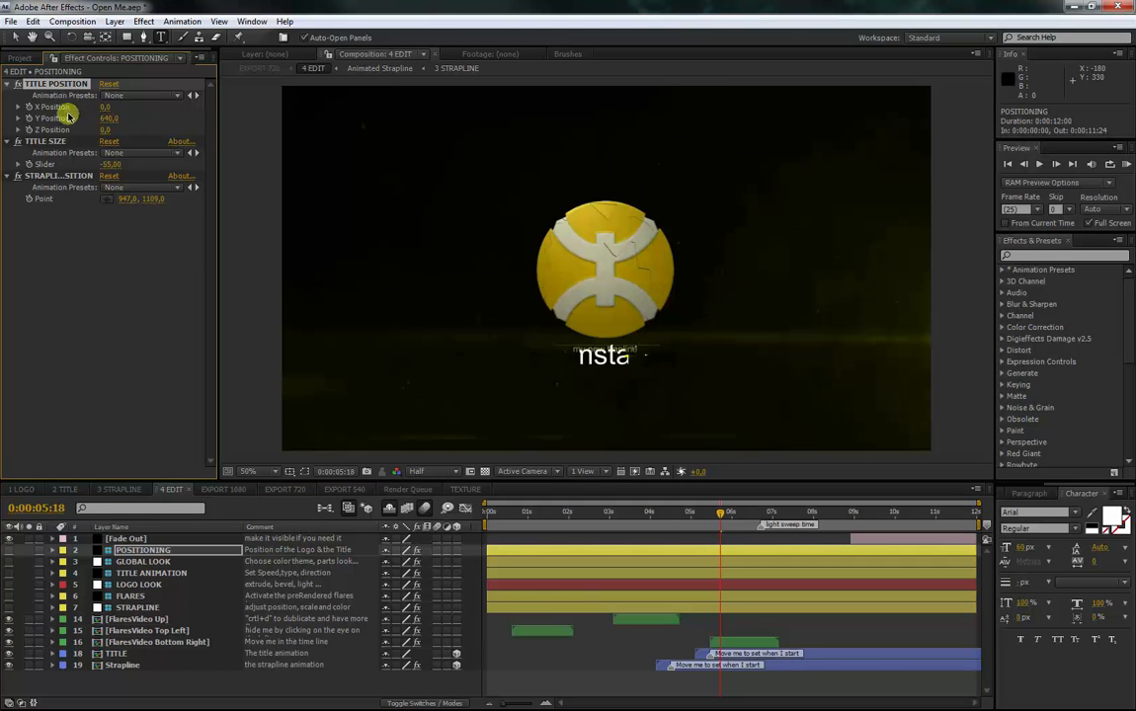
mouse_move(105, 107)
mouse_down()
mouse_move(117, 105)
mouse_move(111, 122)
mouse_move(136, 128)
mouse_move(114, 130)
mouse_up()
click(106, 84)
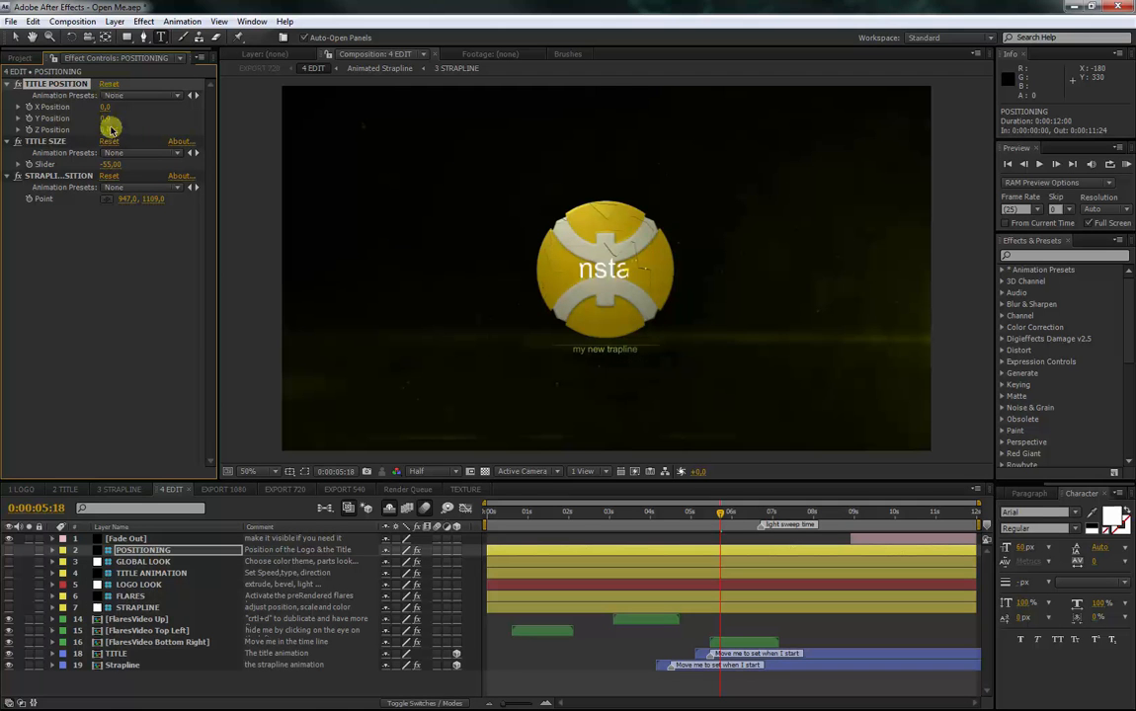
drag(105, 117, 149, 121)
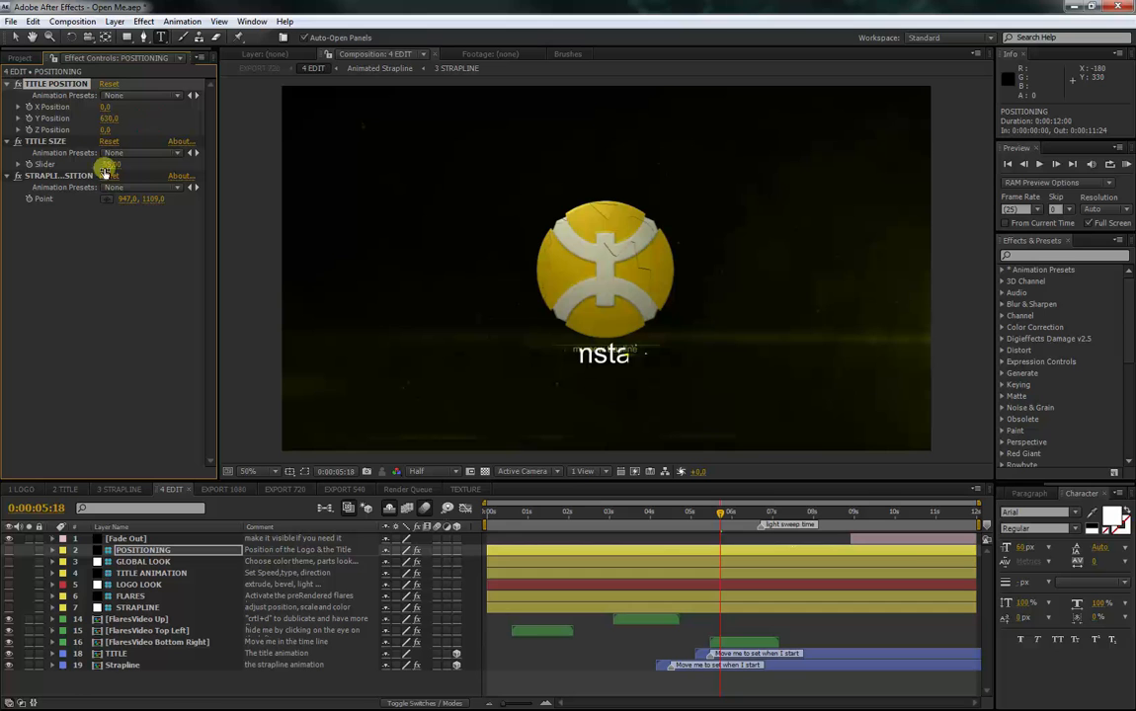
- Set the TITLE SIZE slider to -50 and check the full title at 0:00:06:21
click(40, 142)
drag(108, 166, 111, 164)
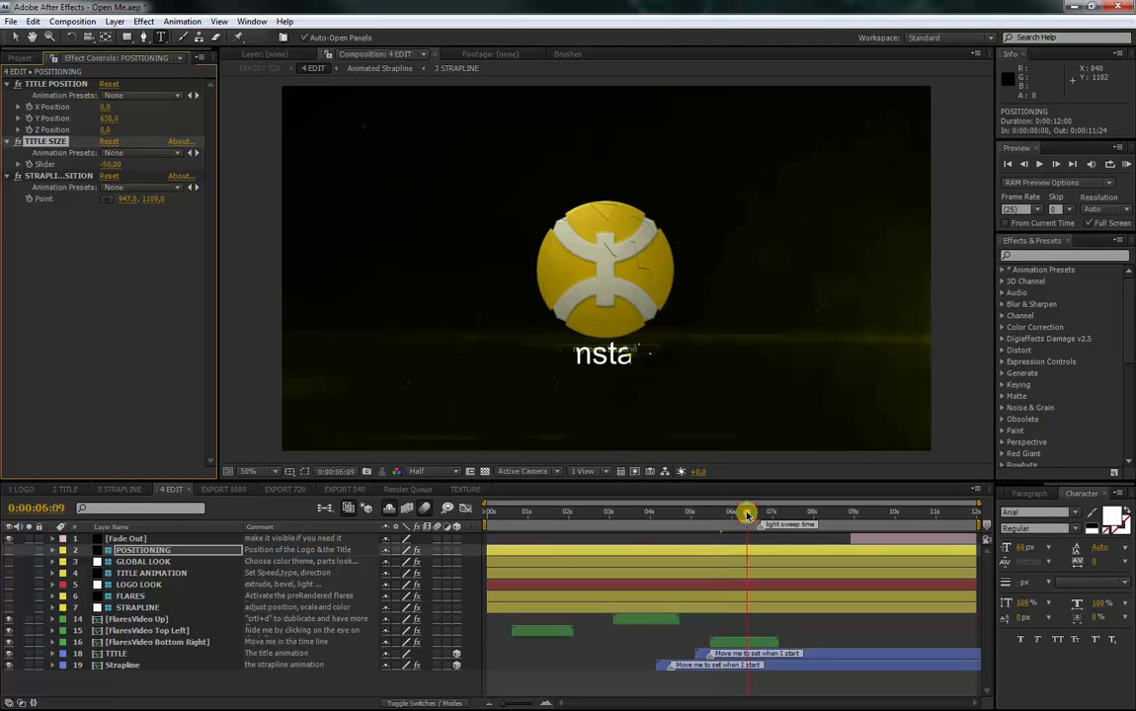
drag(746, 515, 768, 514)
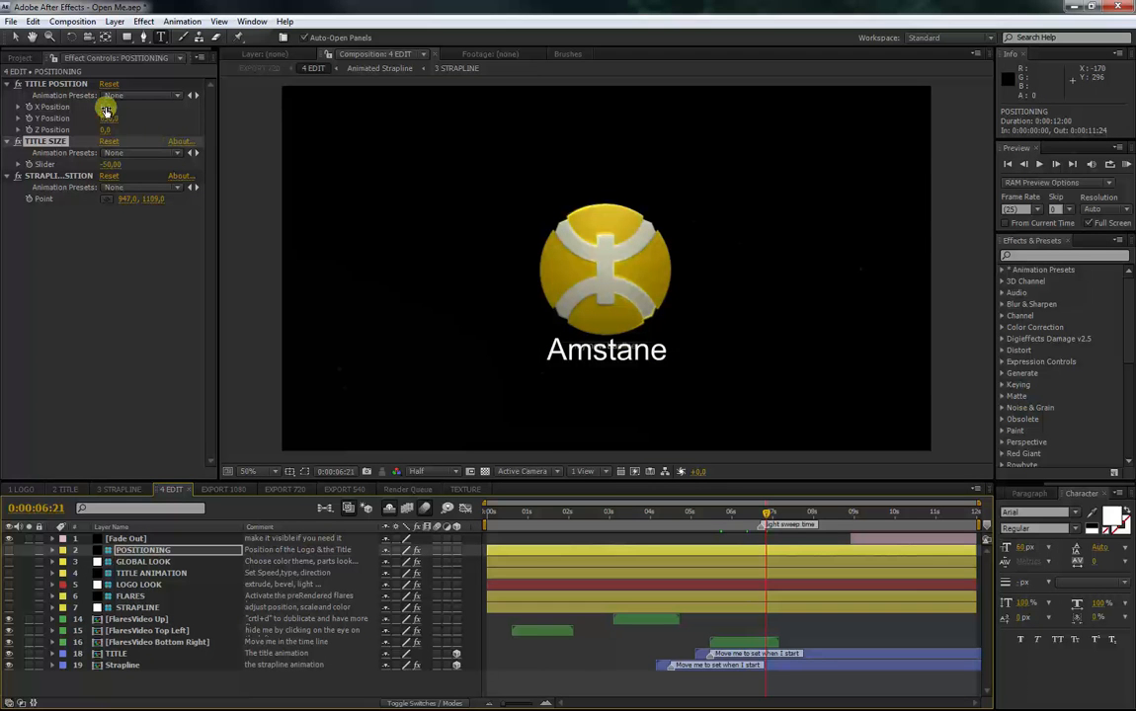
- Set the title's X Position to -30 and lower the strapline by setting its Point's Y value to 1299
drag(106, 110, 109, 114)
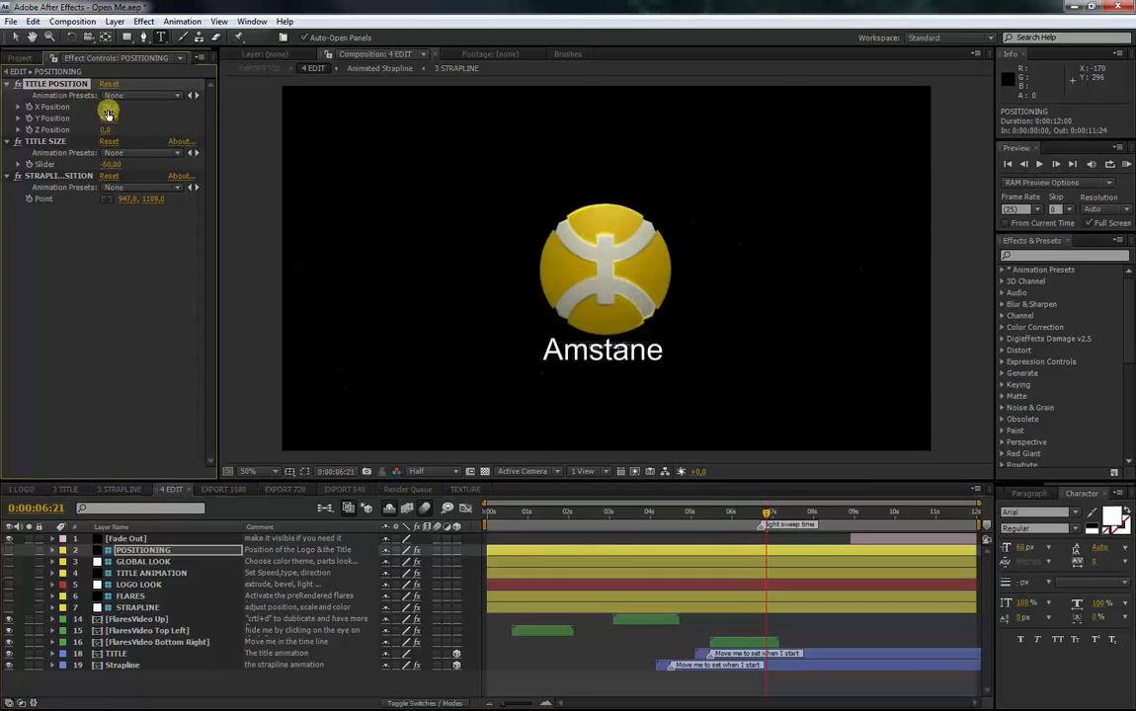
click(61, 174)
drag(148, 199, 279, 201)
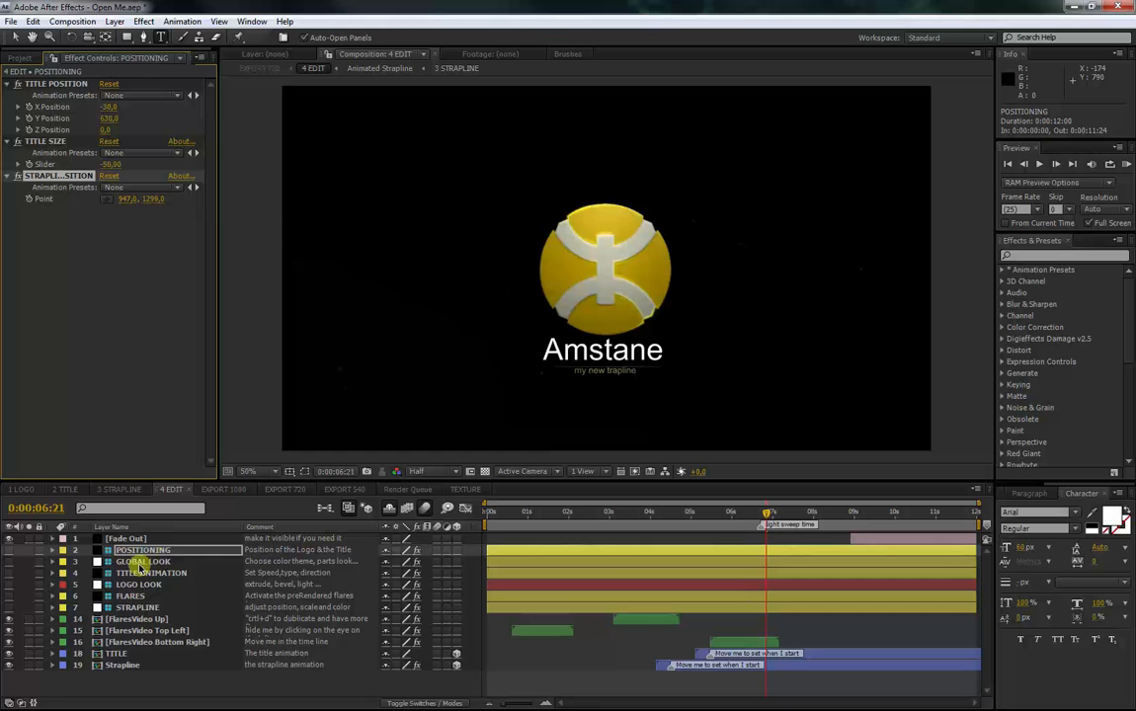
- Examine the GLOBAL LOOK layer's effect controls and compare the current yellow theme at 0:00:01:19 and 0:00:06:01
click(138, 562)
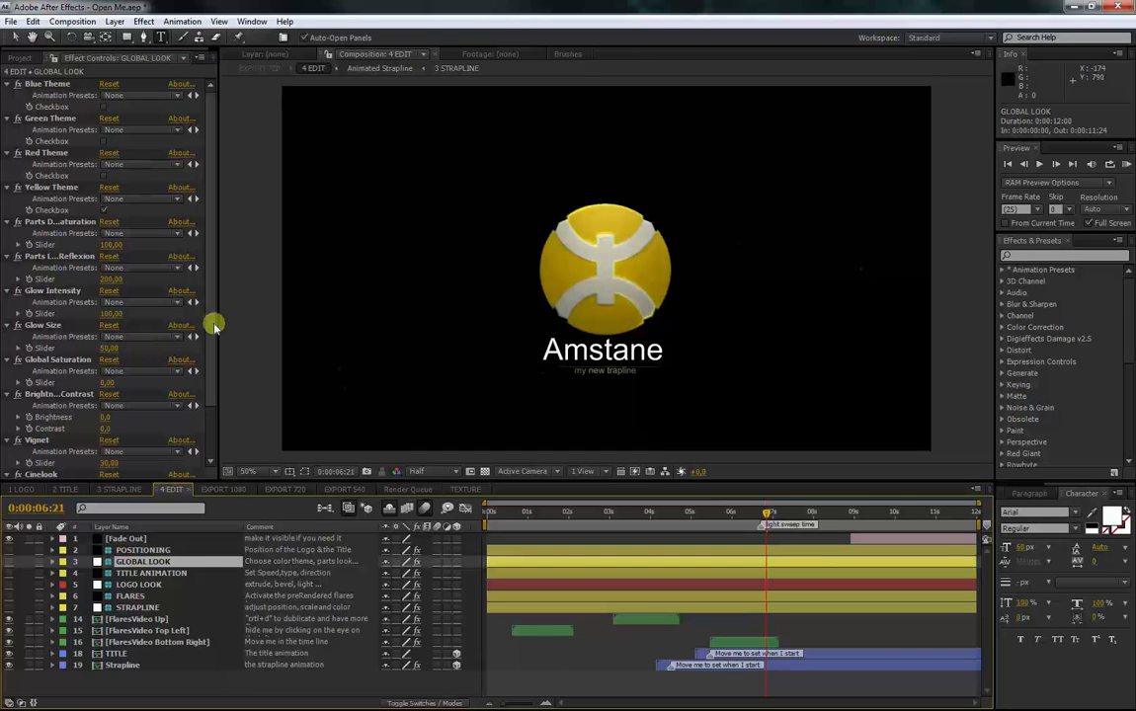
drag(212, 327, 219, 299)
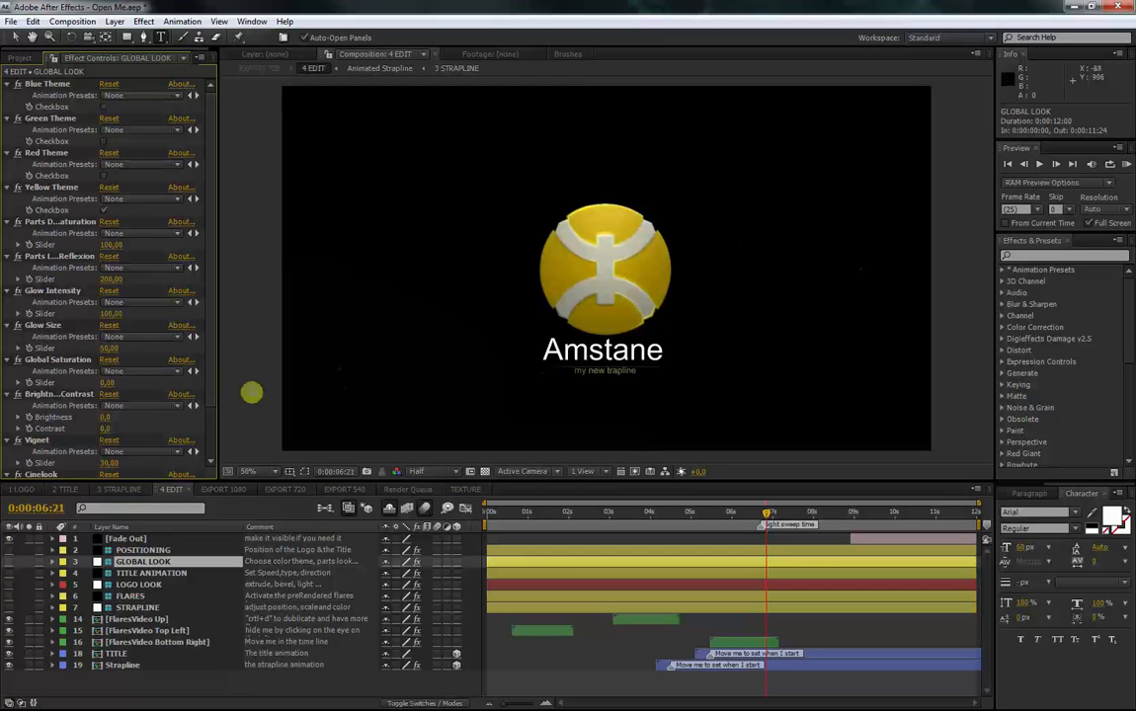
drag(219, 190, 248, 194)
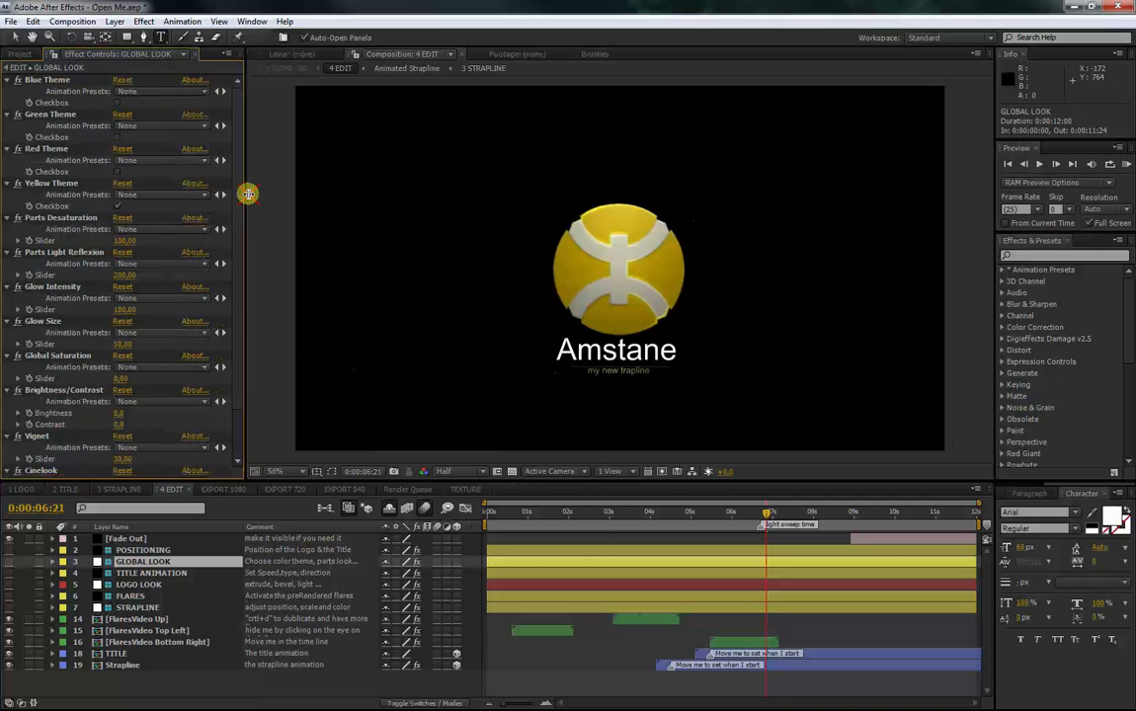
click(558, 511)
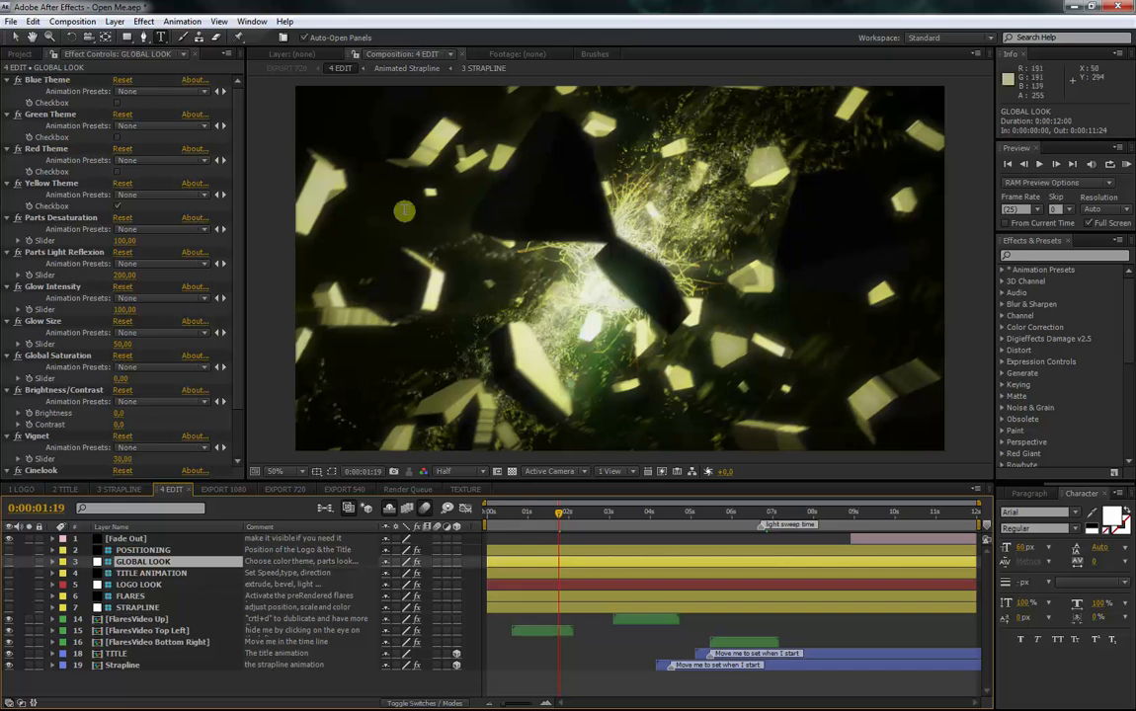
click(44, 80)
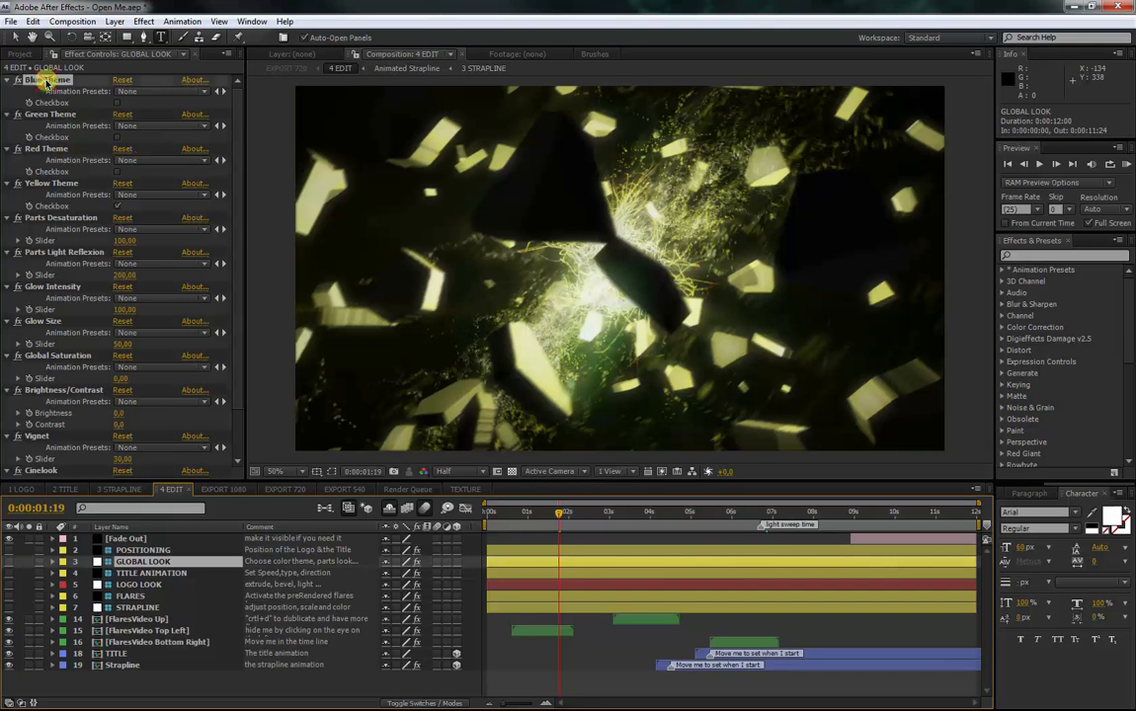
click(116, 205)
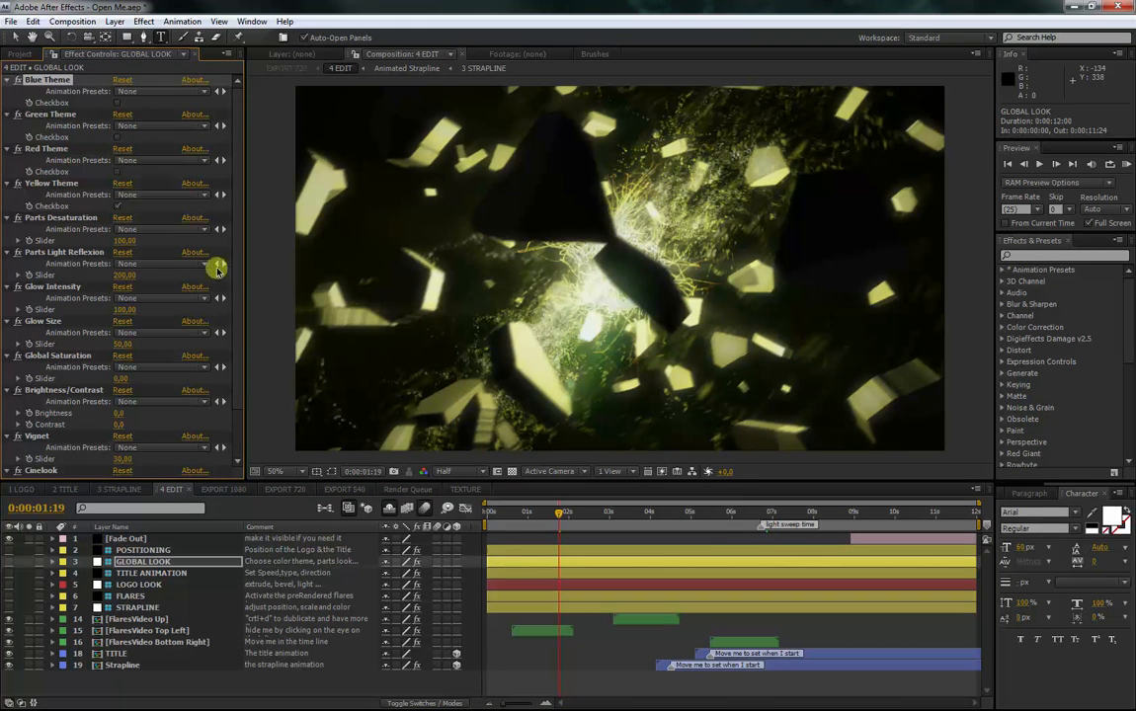
click(733, 510)
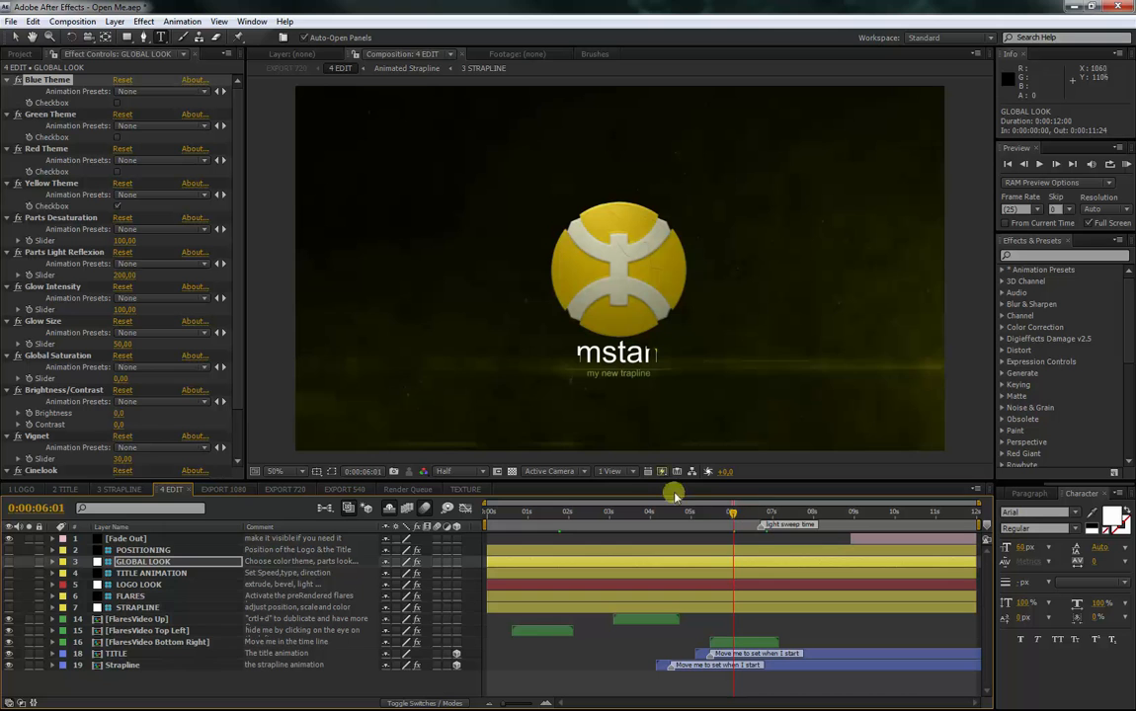
click(559, 510)
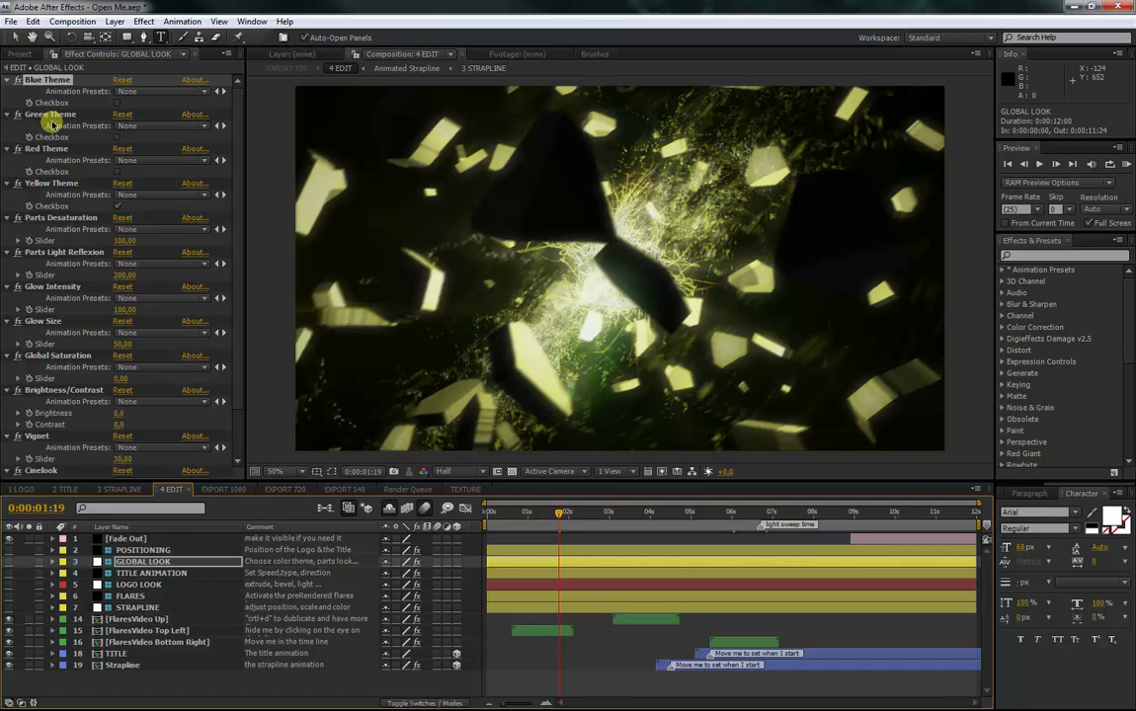
- Disable the Yellow Theme and try out the Red Theme on the frame at 0:00:01:19, switching it off again
click(116, 206)
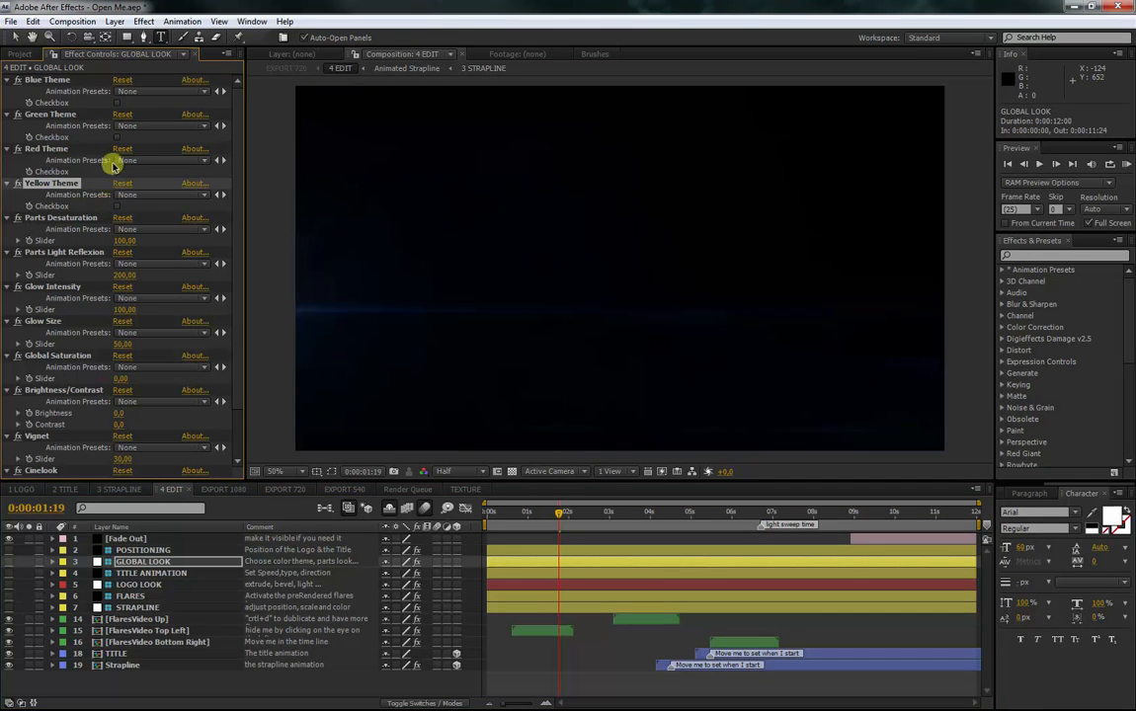
click(118, 172)
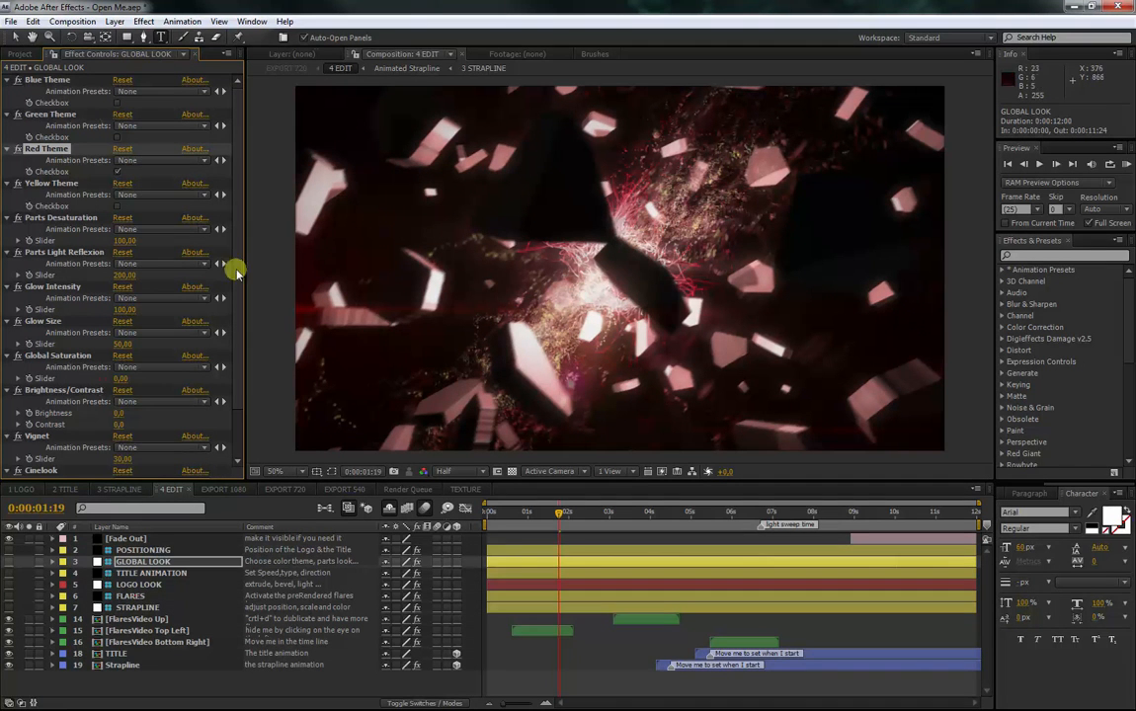
click(117, 172)
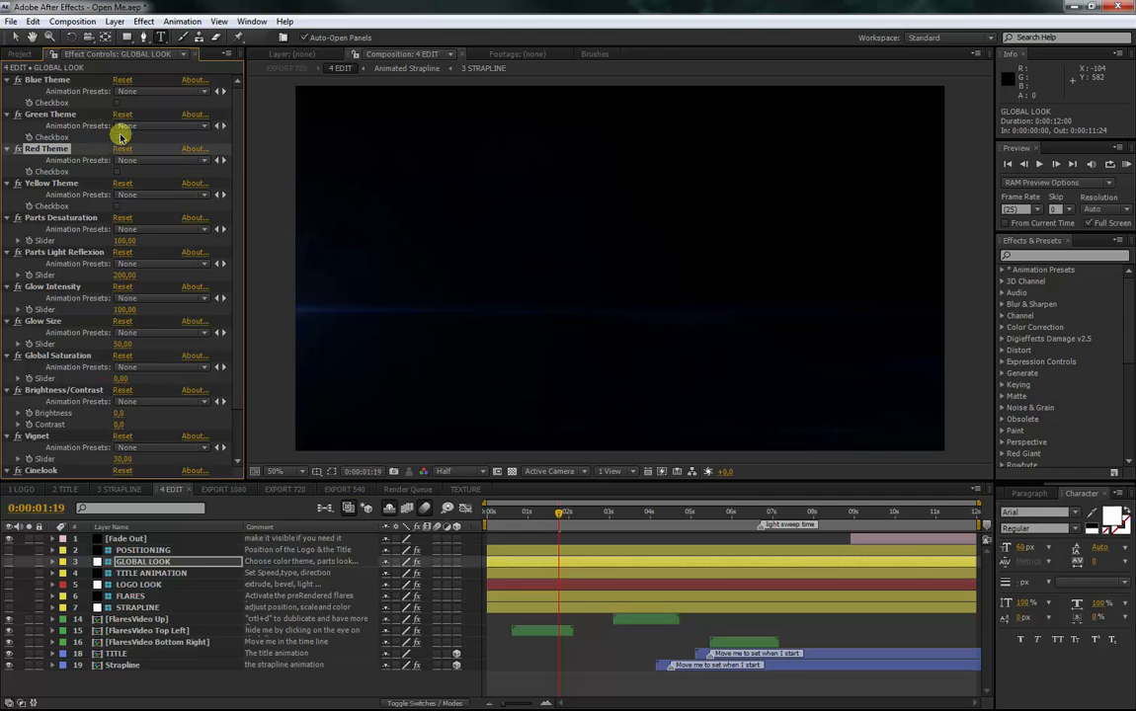
- Try out the Green Theme and the Blue Theme, and restore the Yellow Theme as the only active one
click(116, 137)
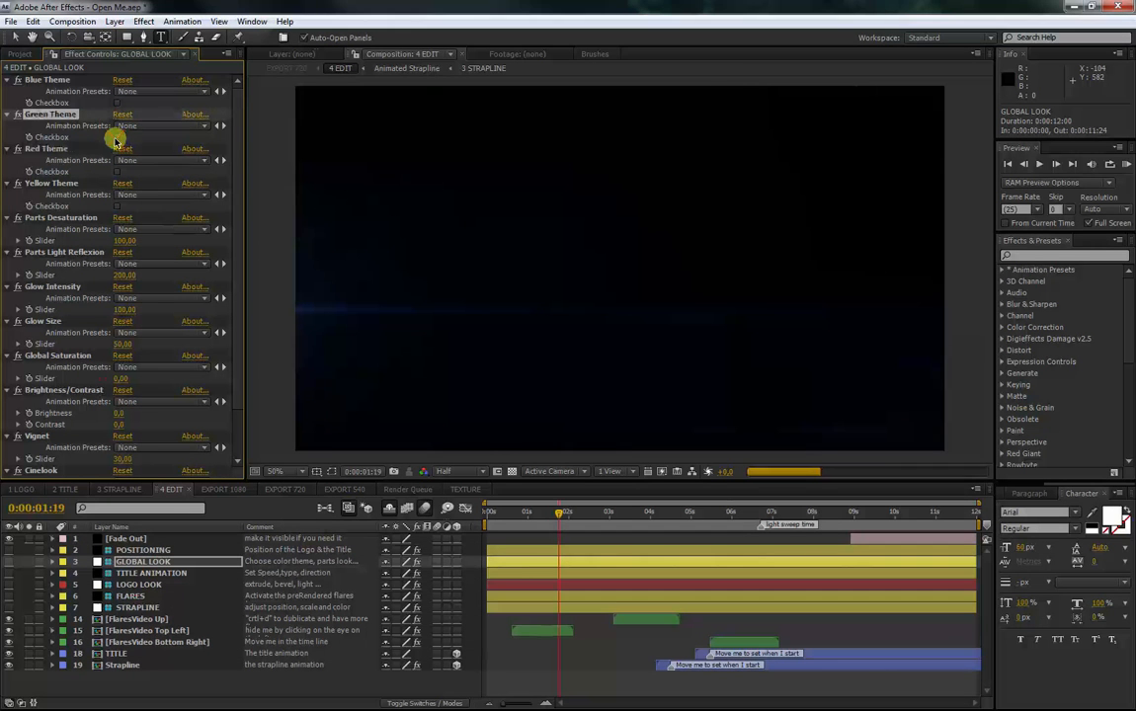
click(116, 103)
click(117, 137)
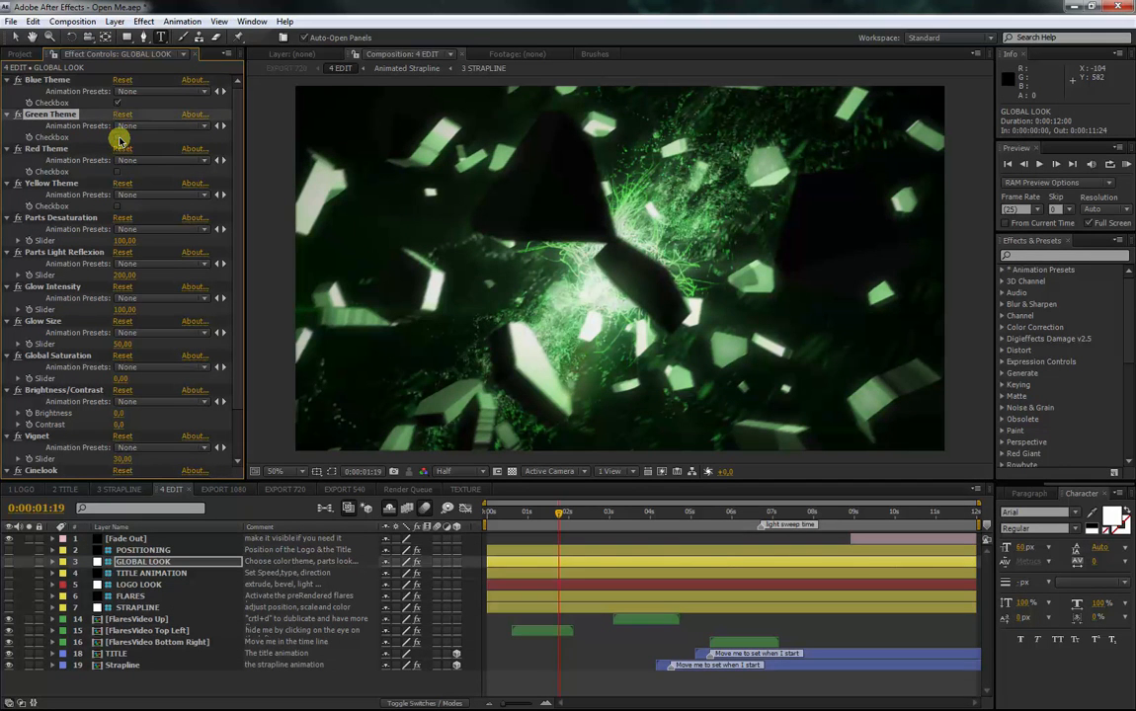
click(117, 207)
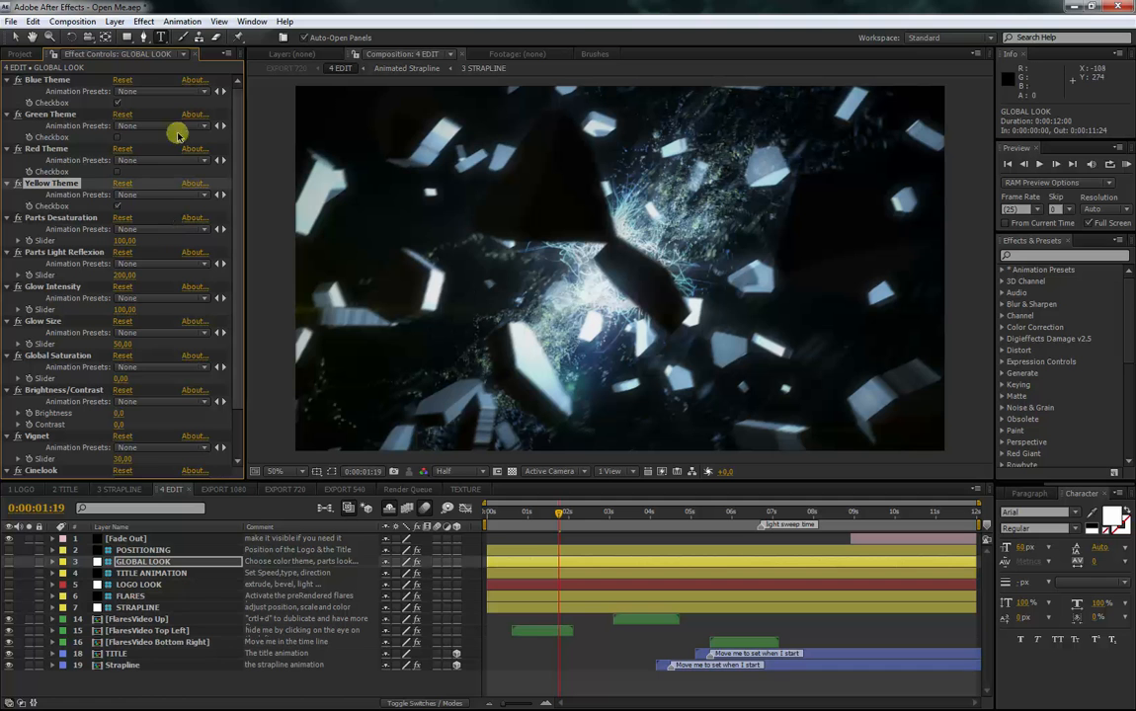
click(116, 104)
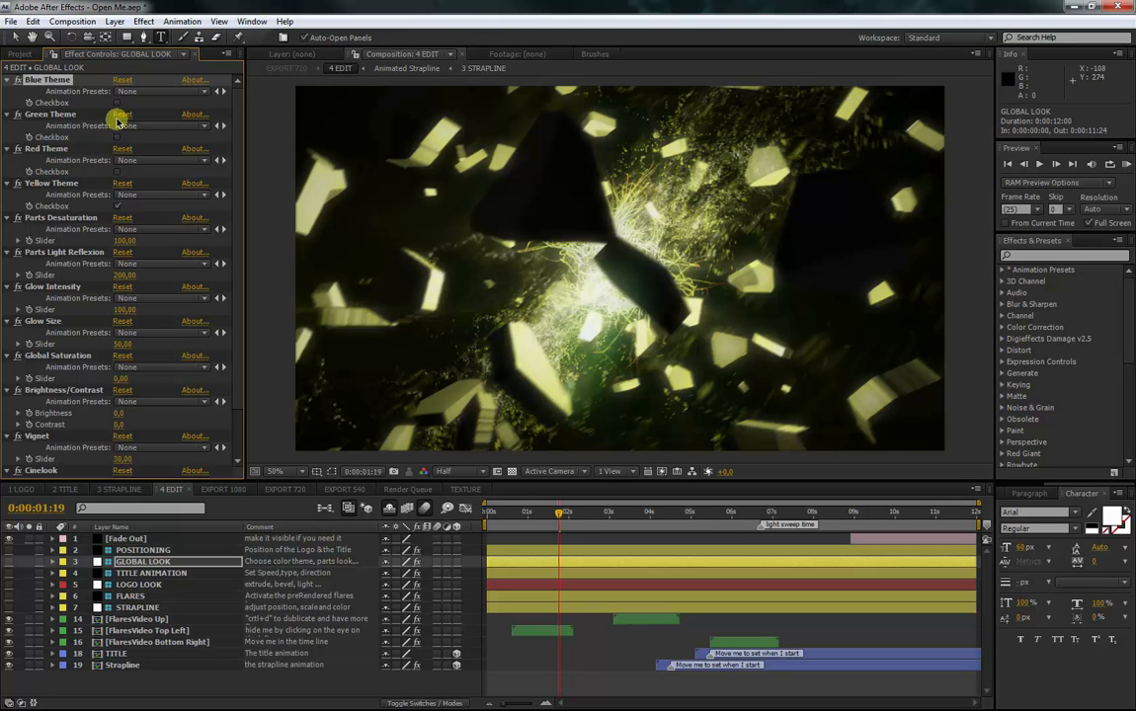
- Set the Parts Desaturation slider to 0 and preview the coloured parts at 0:00:01:04
click(67, 218)
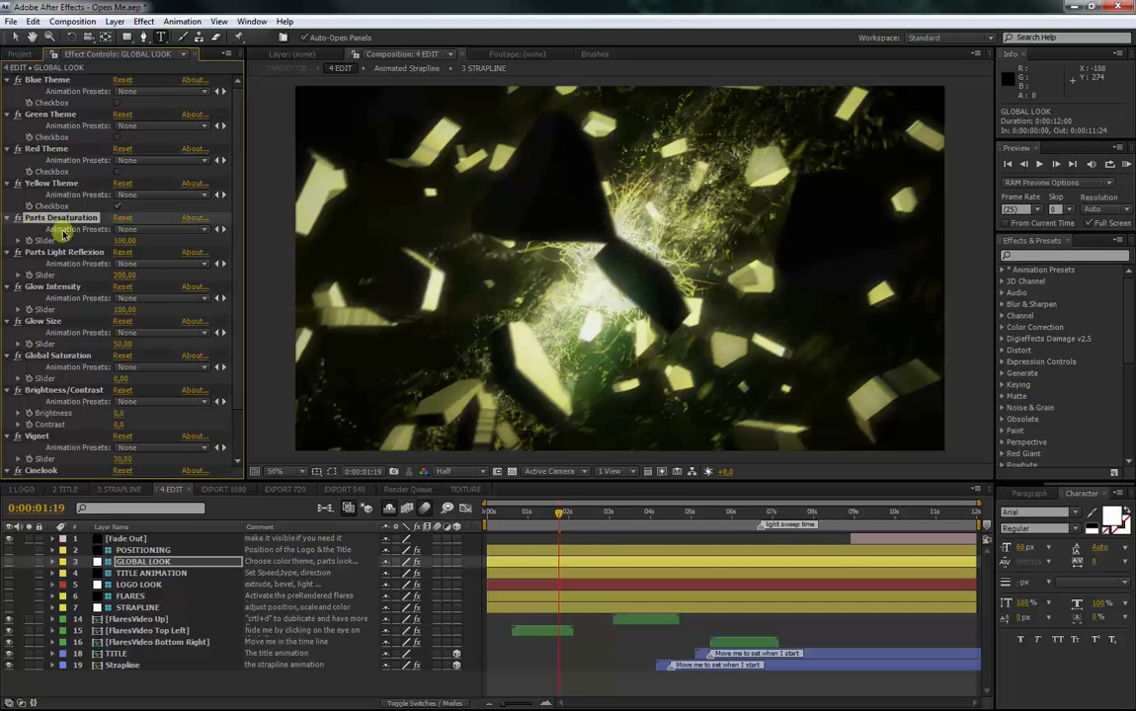
click(125, 241)
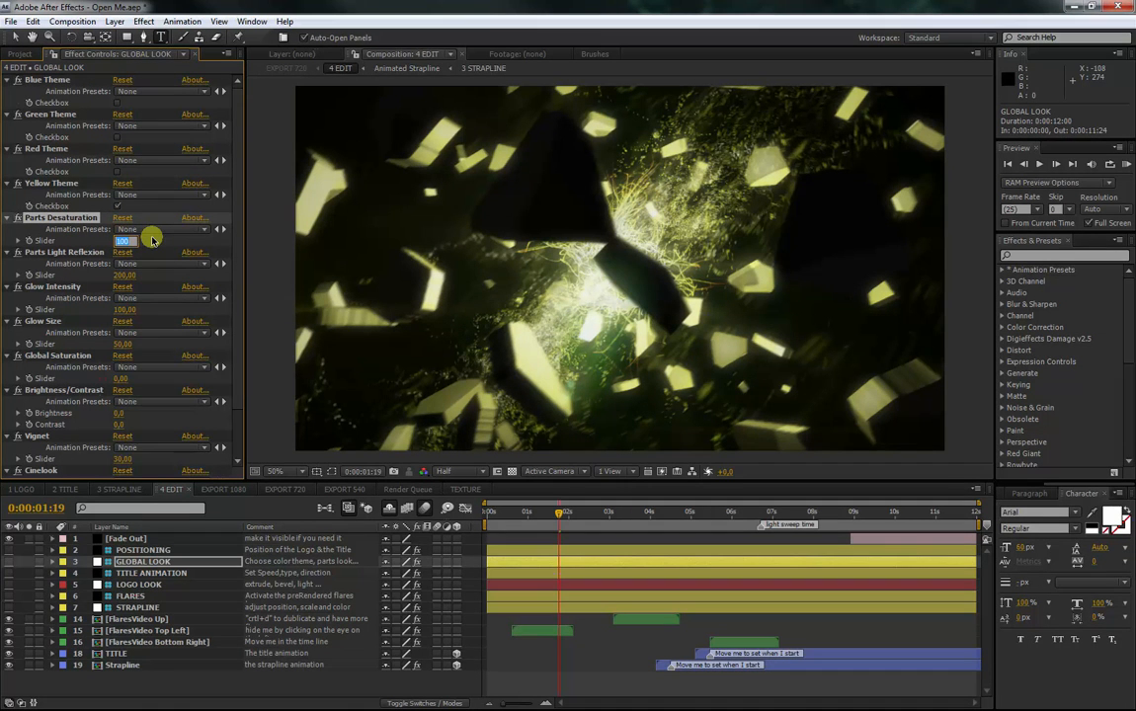
key(Return)
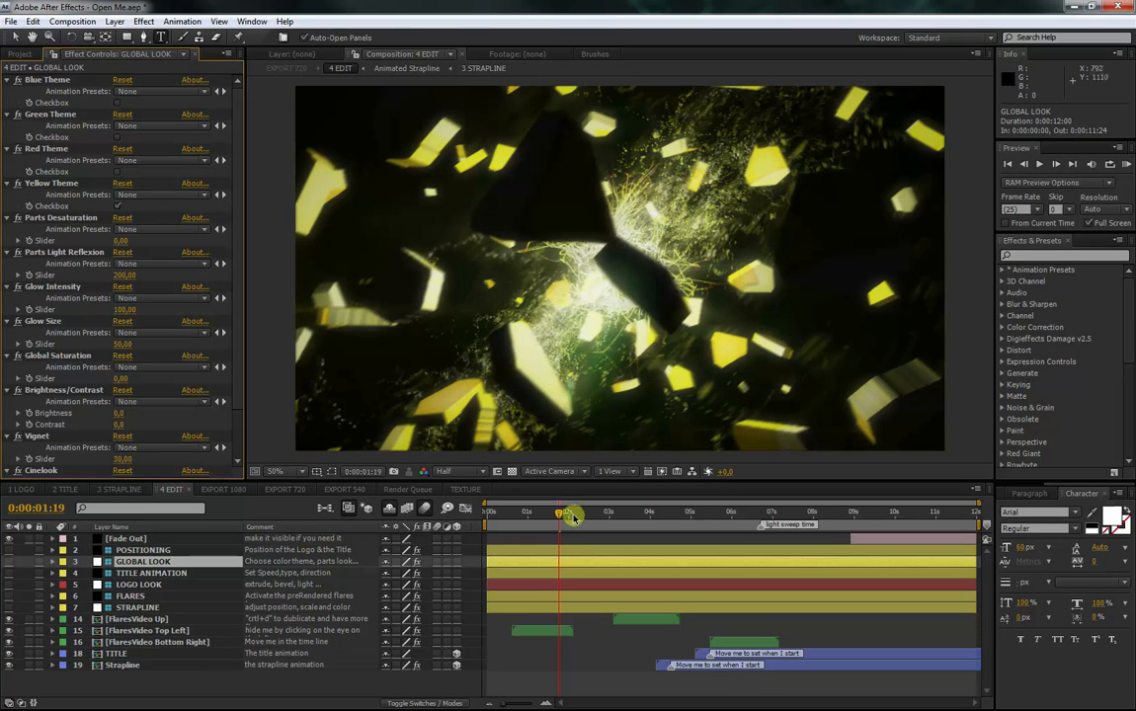
click(535, 515)
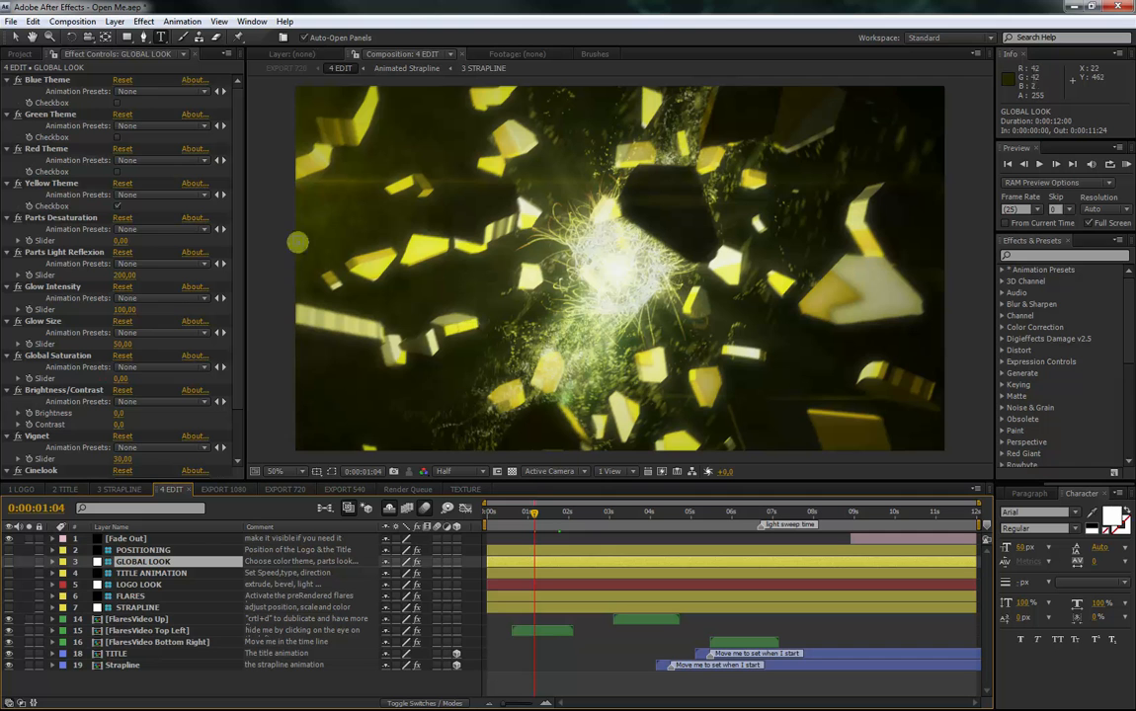
- Set Parts Desaturation back to 100 and preview the frames at 0:00:01:14 and 0:00:04:00
click(79, 217)
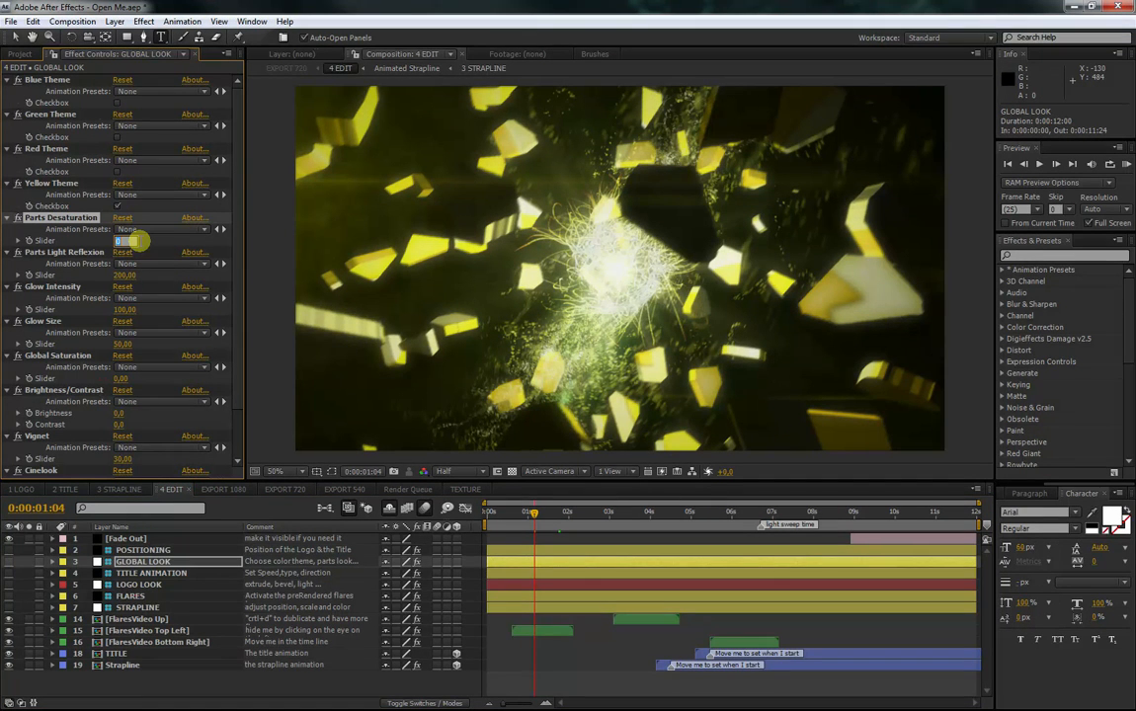
key(Return)
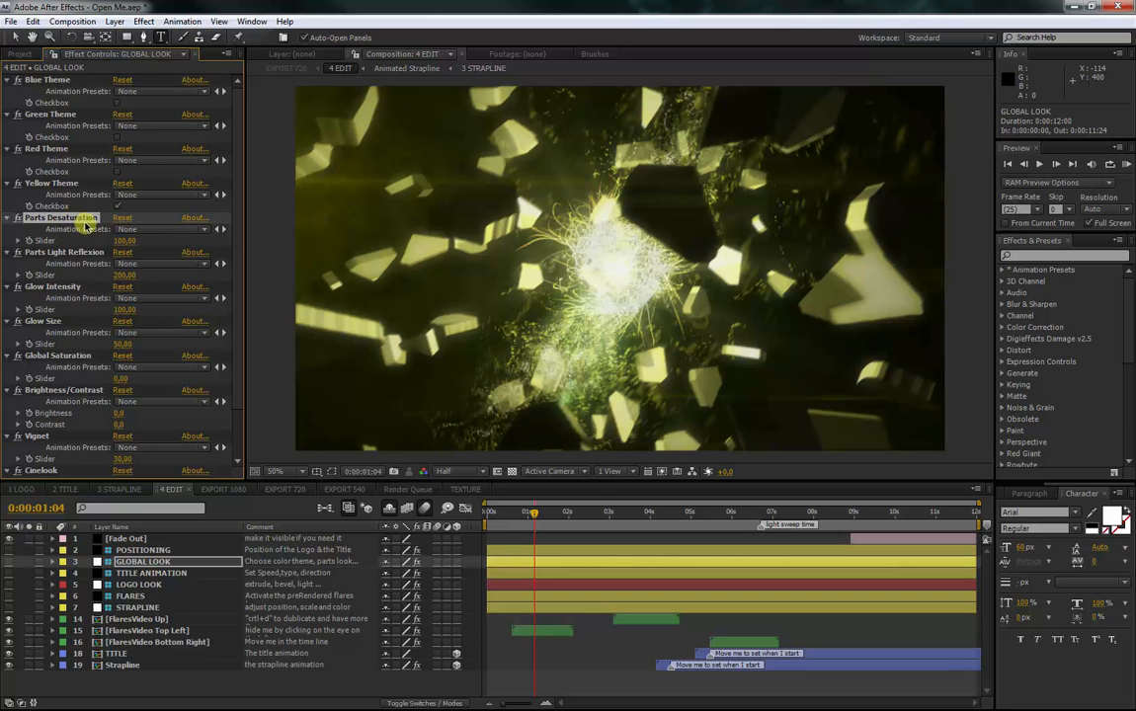
click(550, 514)
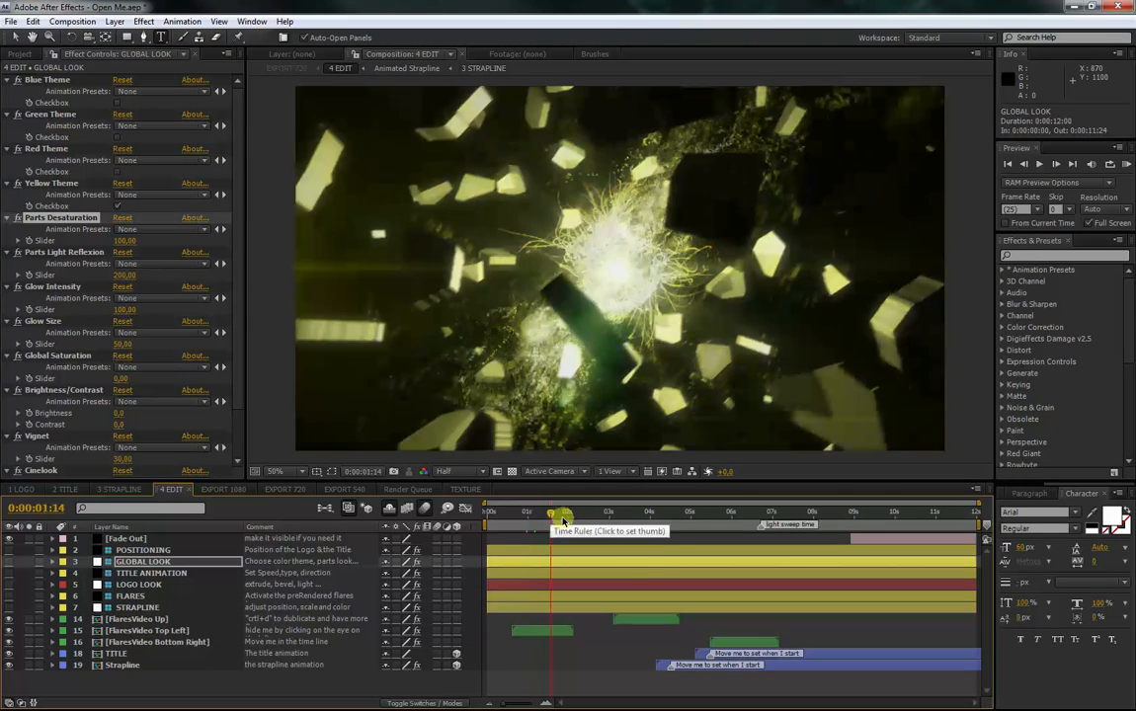
click(650, 515)
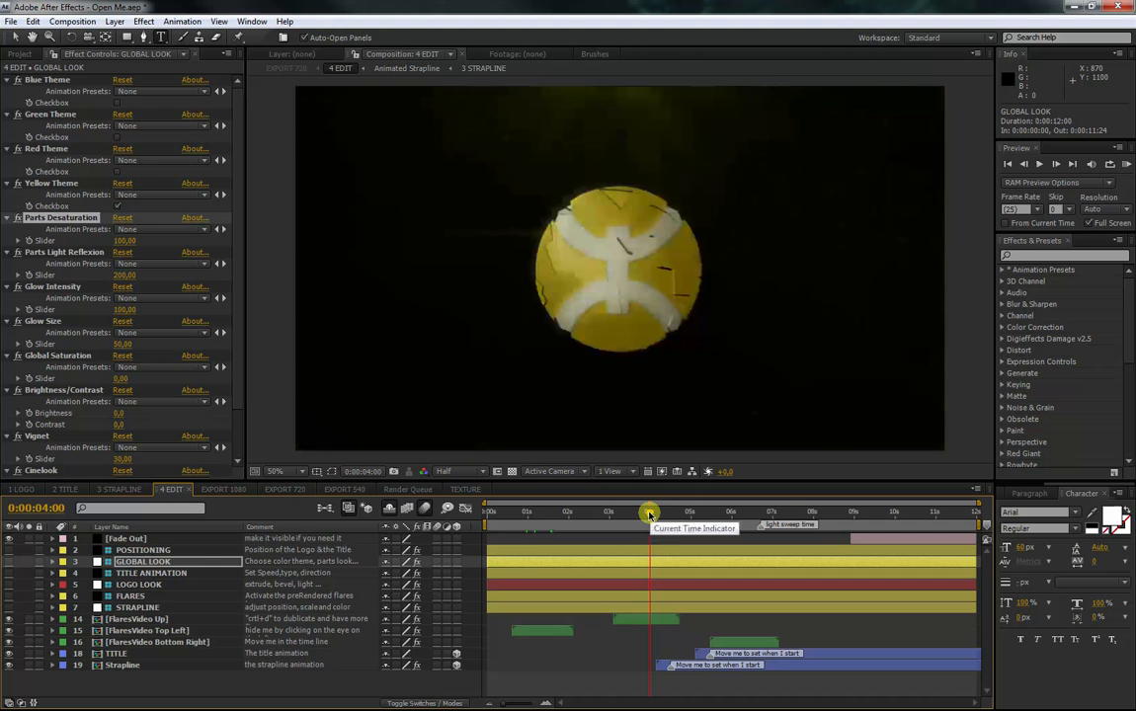
- Try Parts Light Reflexion at 0 on the frame at 0:00:01:18, and set it to 100
click(60, 254)
click(558, 515)
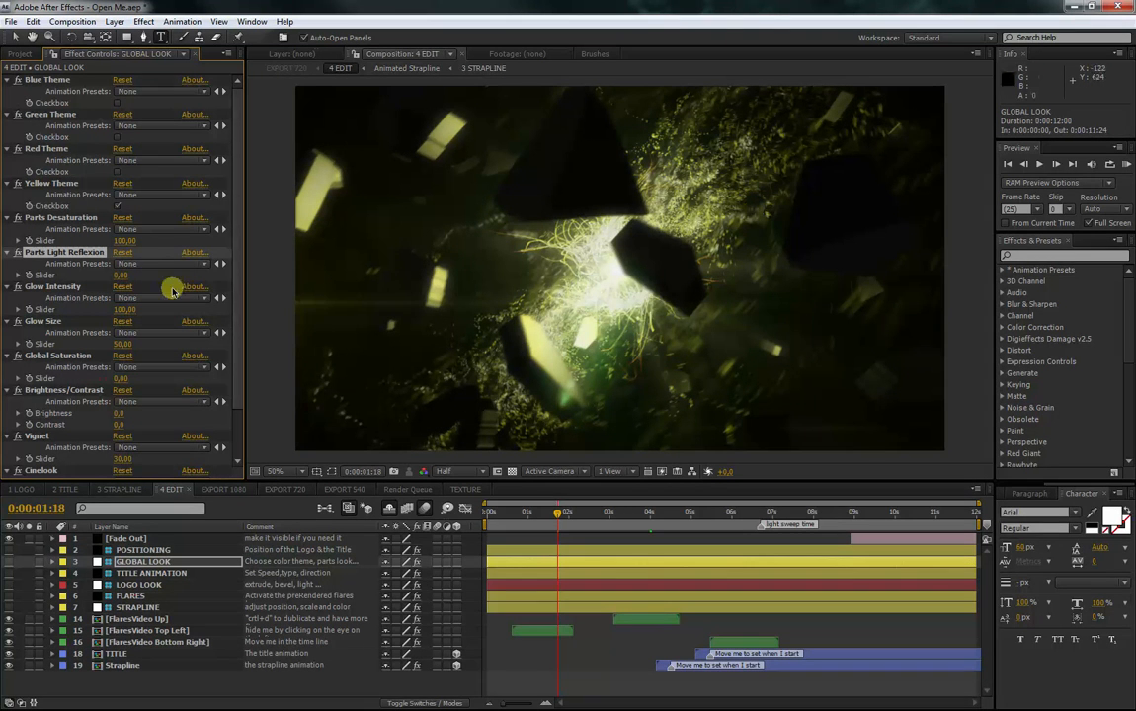
drag(123, 277, 188, 276)
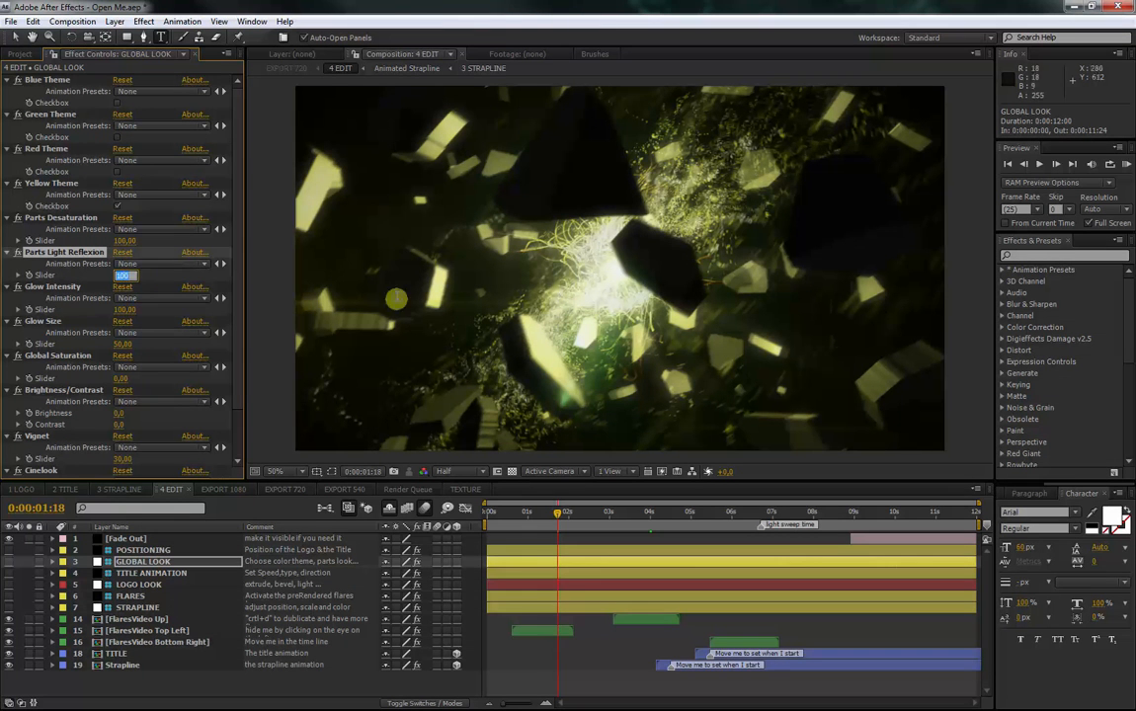
key(Return)
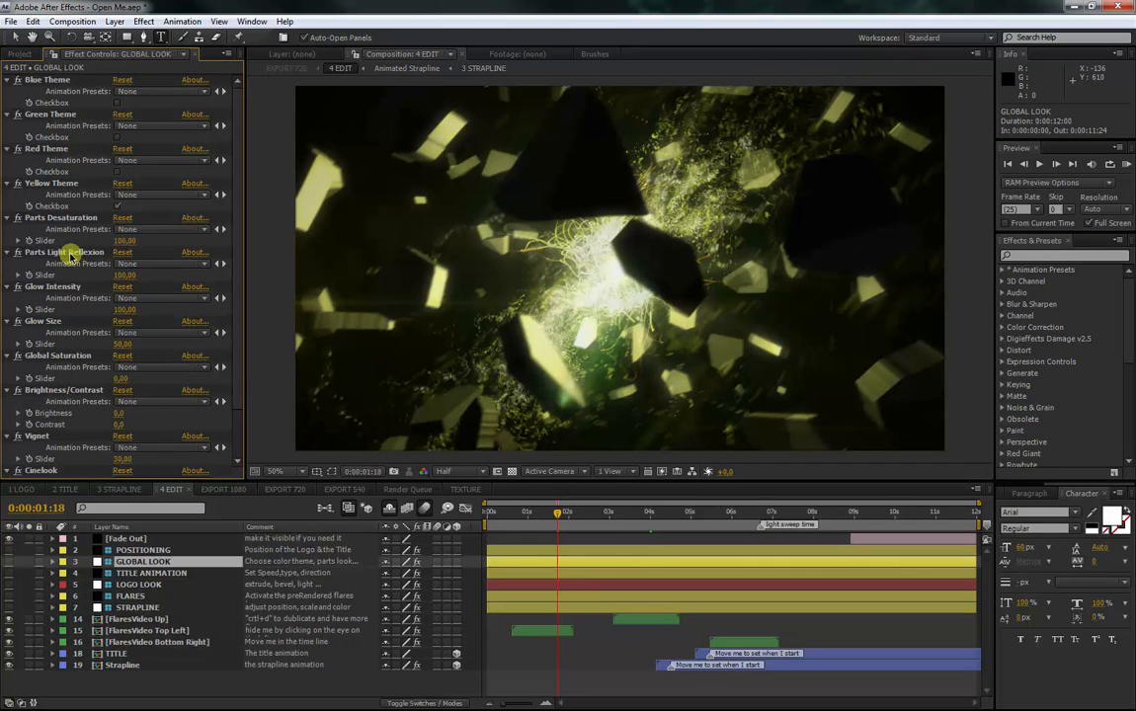
- Try a Parts Light Reflexion value of 200 and return it to 100
click(125, 276)
key(Return)
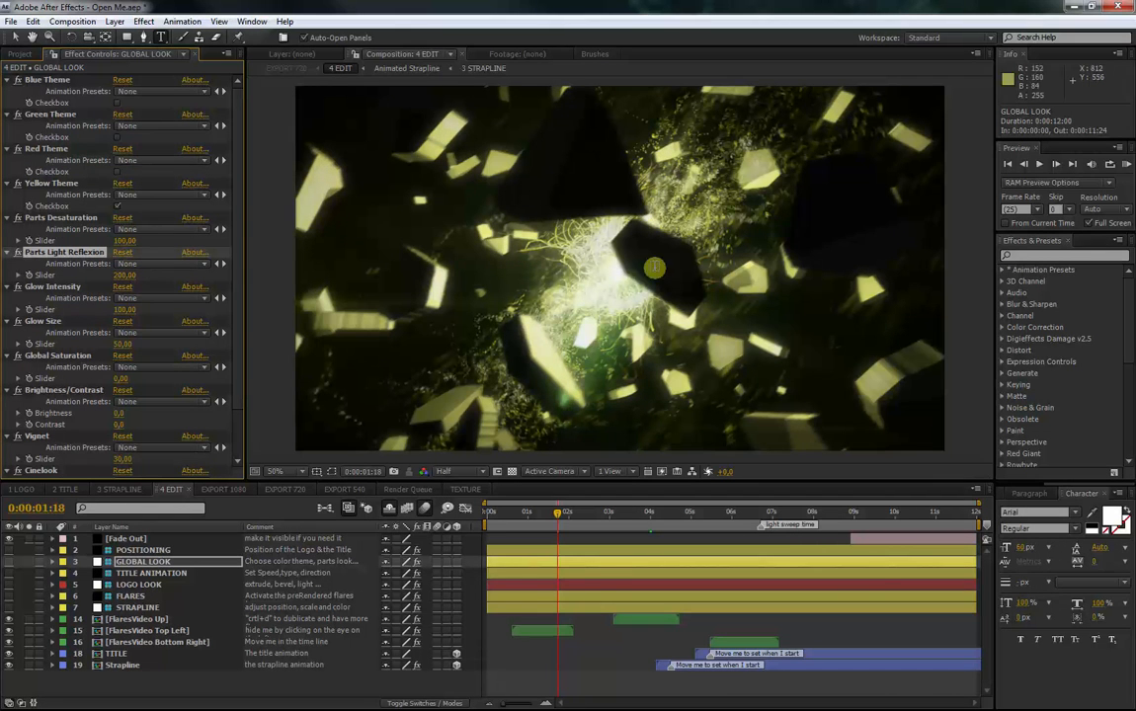
click(125, 275)
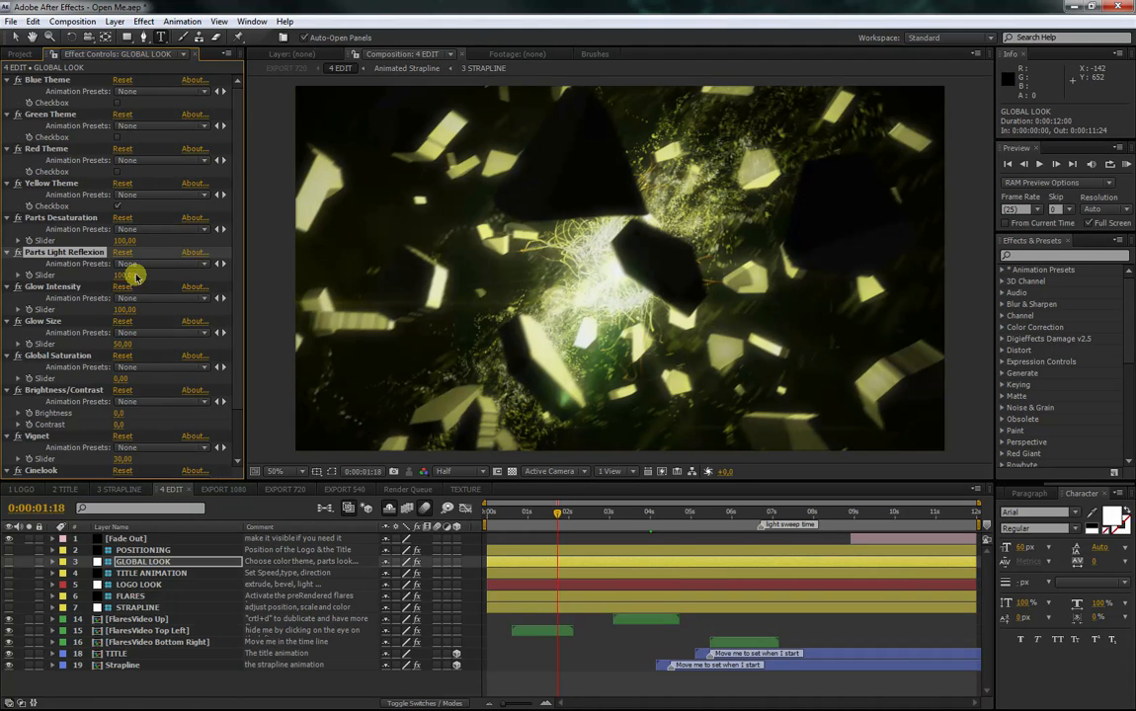
key(Return)
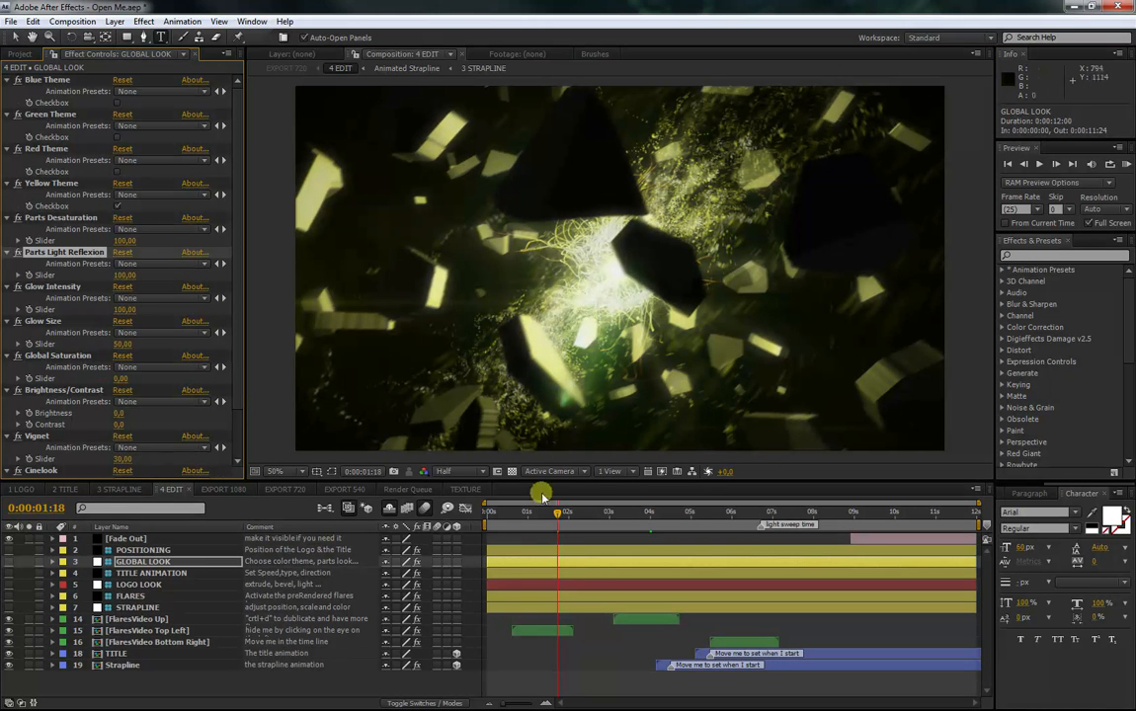
- Try Glow Intensity at 0 and restore it to 100
click(55, 287)
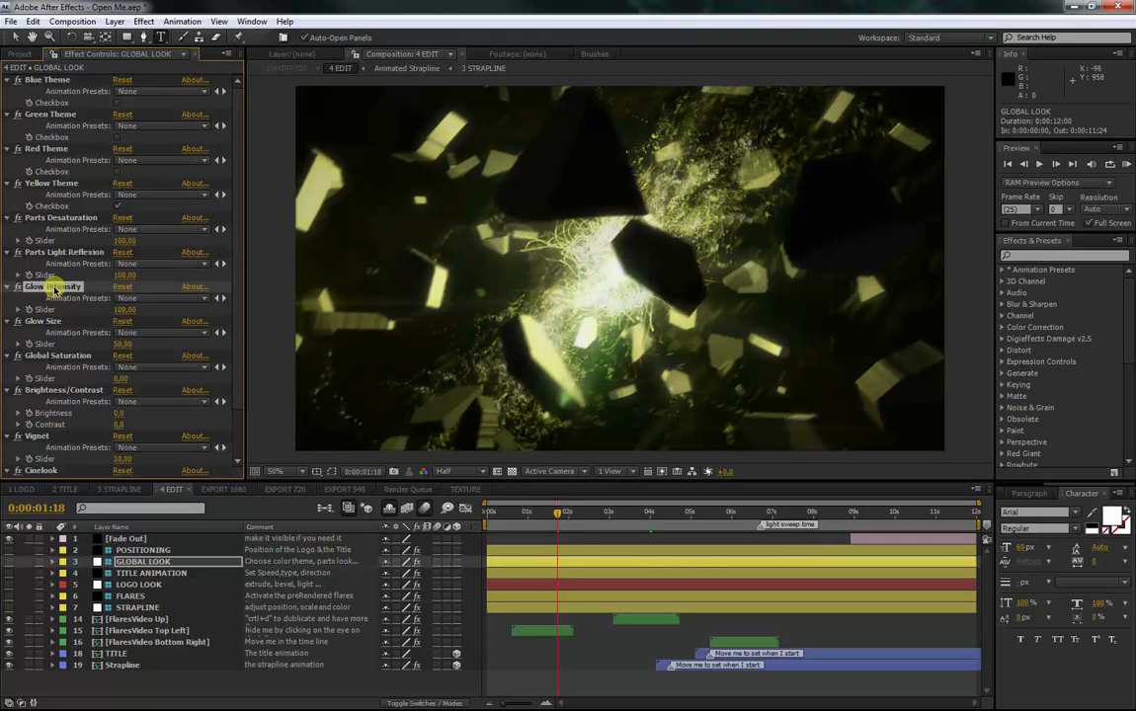
click(126, 310)
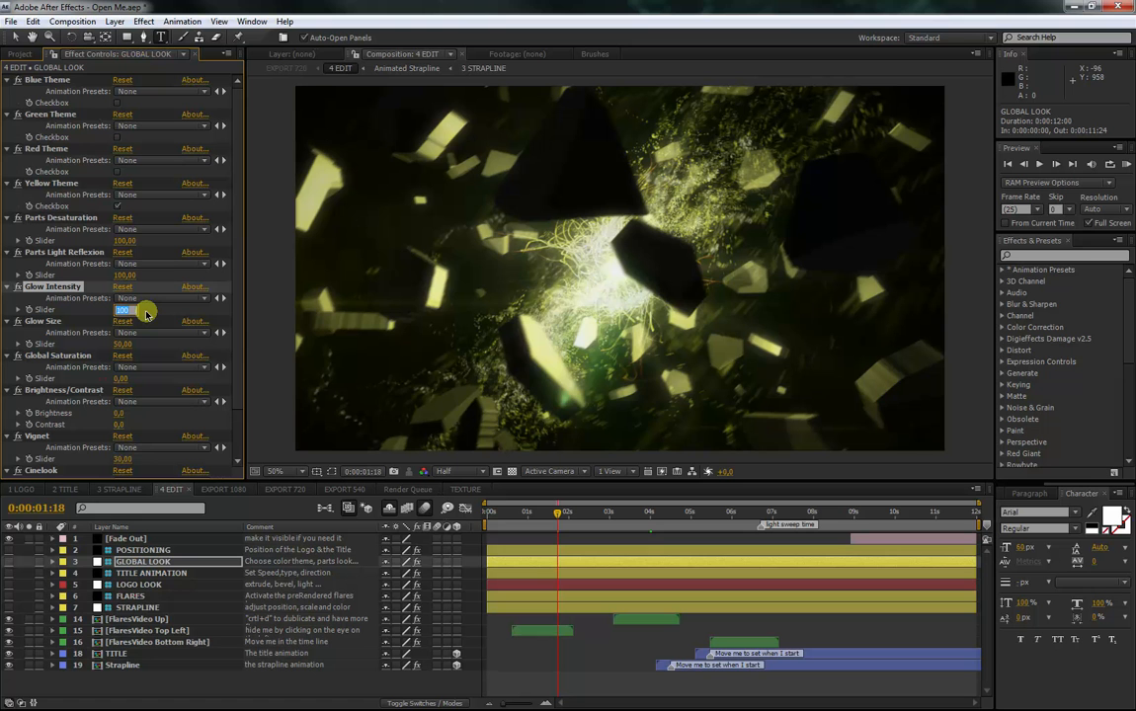
text(0)
key(Return)
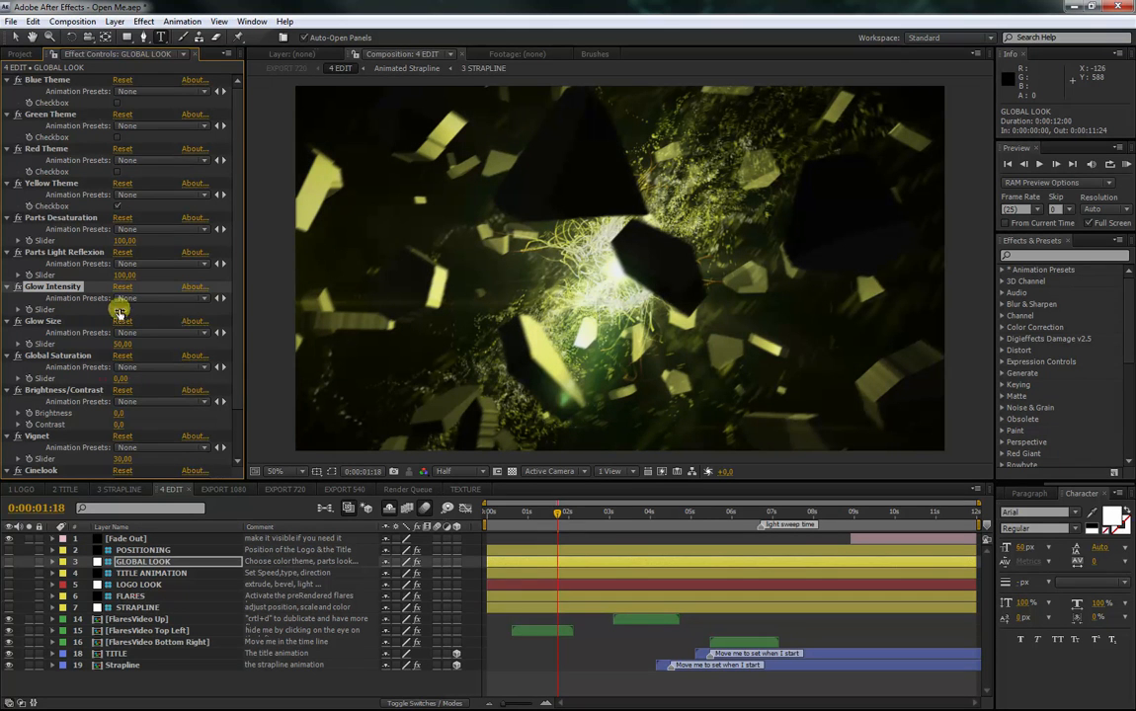
click(159, 312)
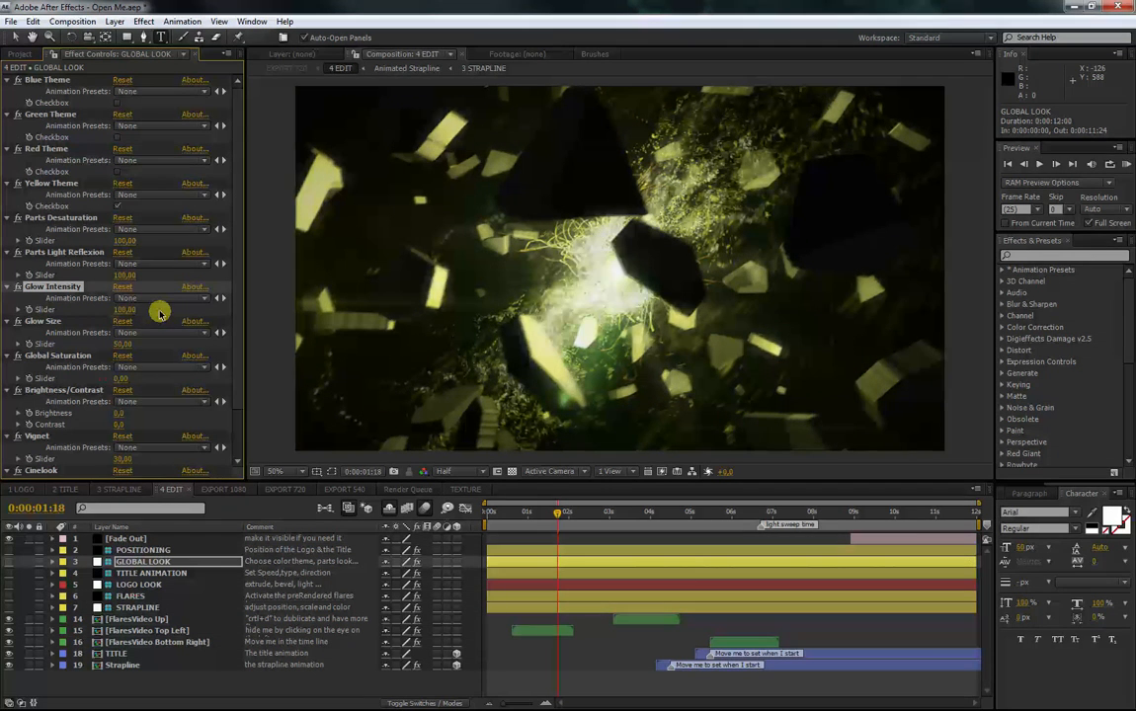
- Set the Glow Intensity slider to 75 and the Glow Size slider to 75
click(123, 310)
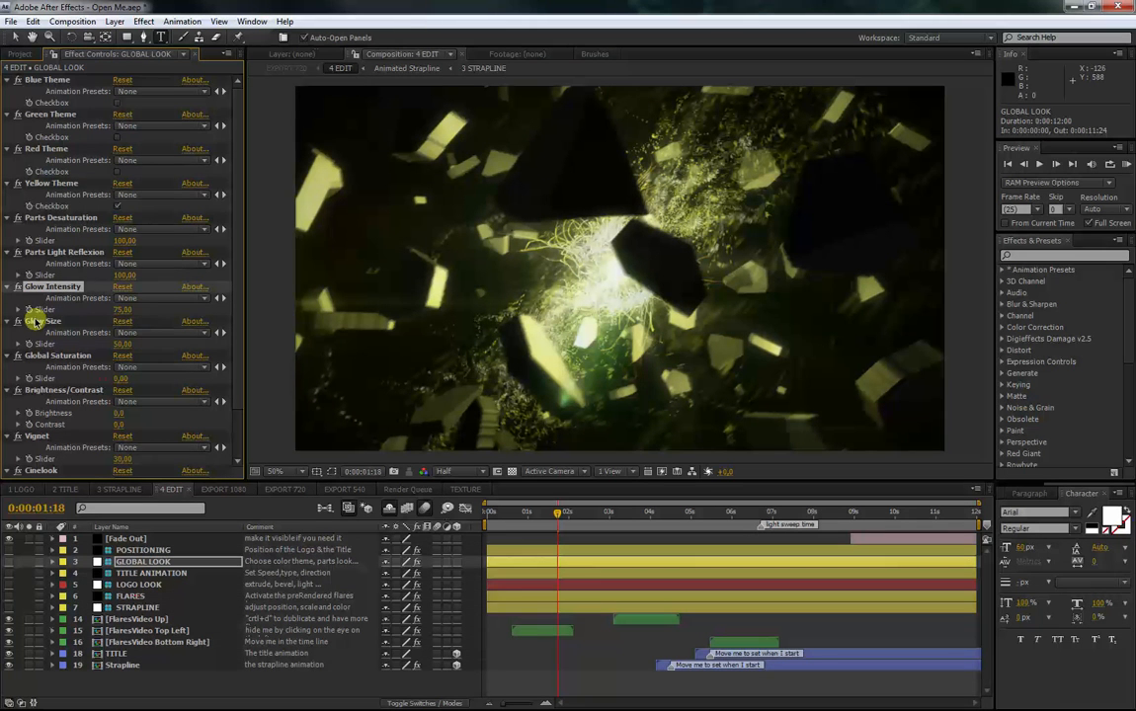
mouse_move(117, 342)
mouse_down()
mouse_move(103, 343)
mouse_move(123, 342)
mouse_up()
click(124, 344)
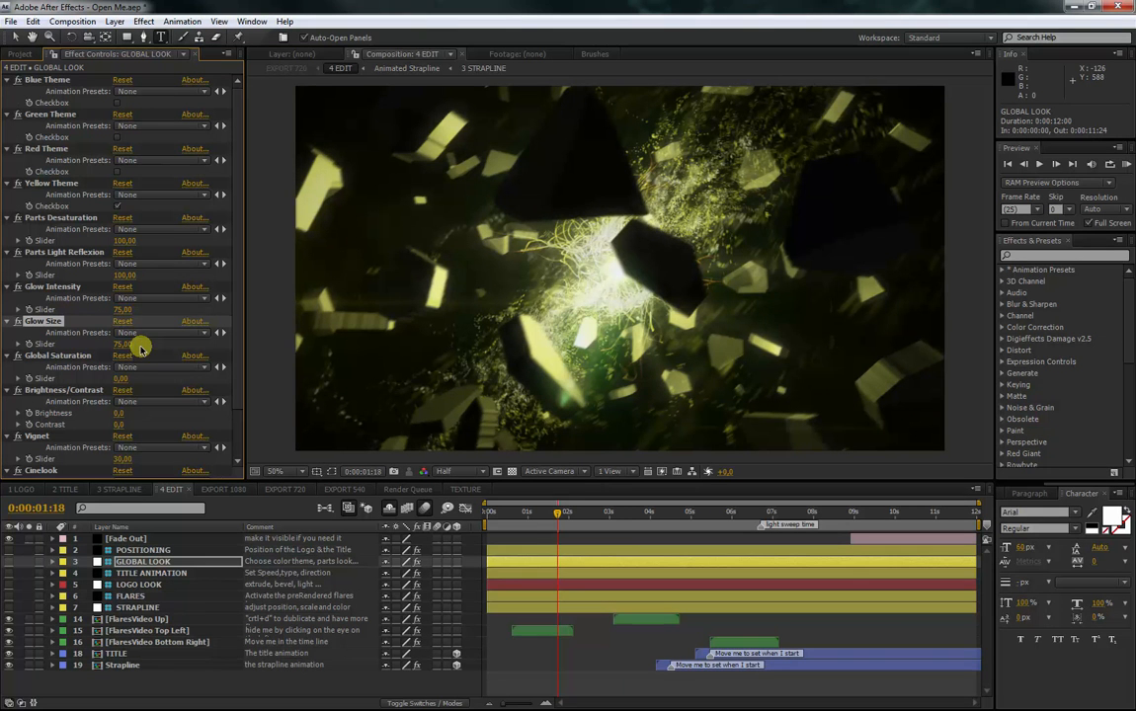
- Raise Global Saturation to 29 and preview the logo frame at 0:00:05:23
click(55, 356)
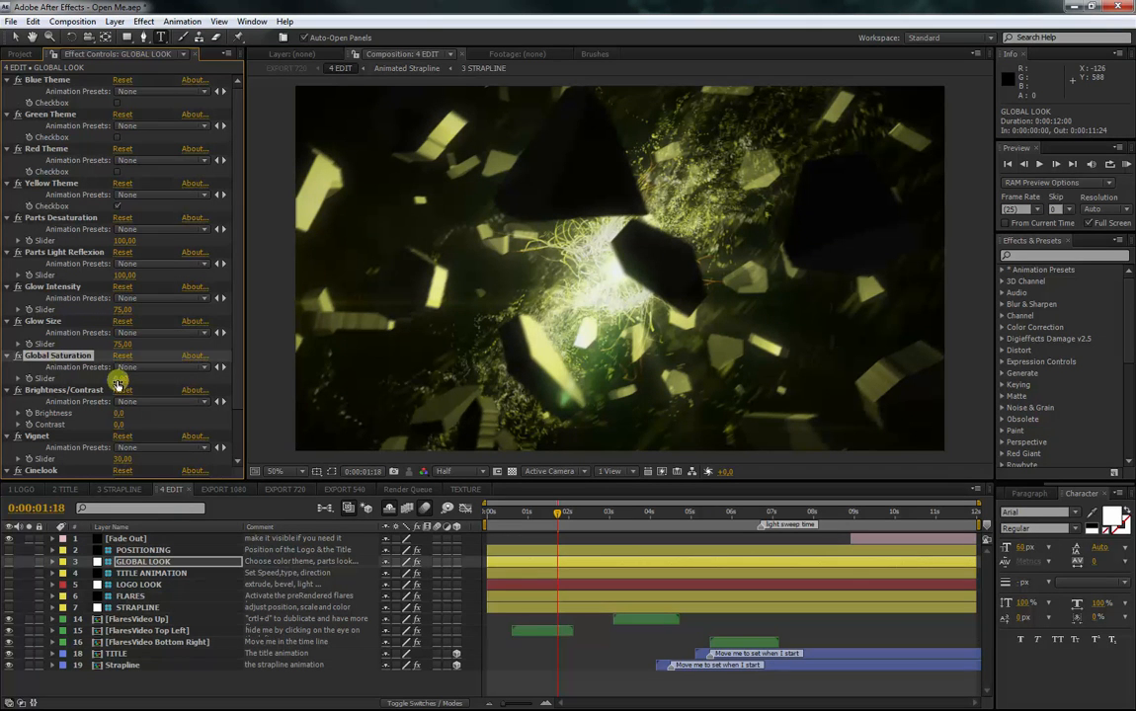
mouse_move(127, 379)
mouse_down()
mouse_move(140, 377)
mouse_move(116, 369)
mouse_move(133, 368)
mouse_up()
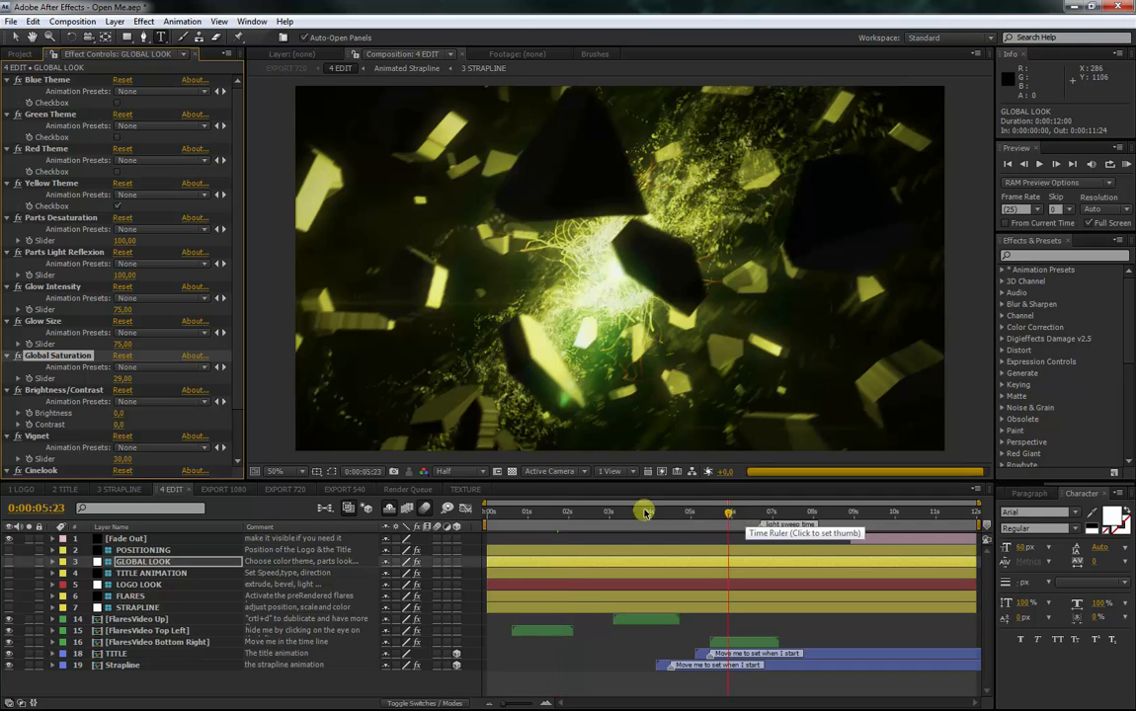
click(728, 520)
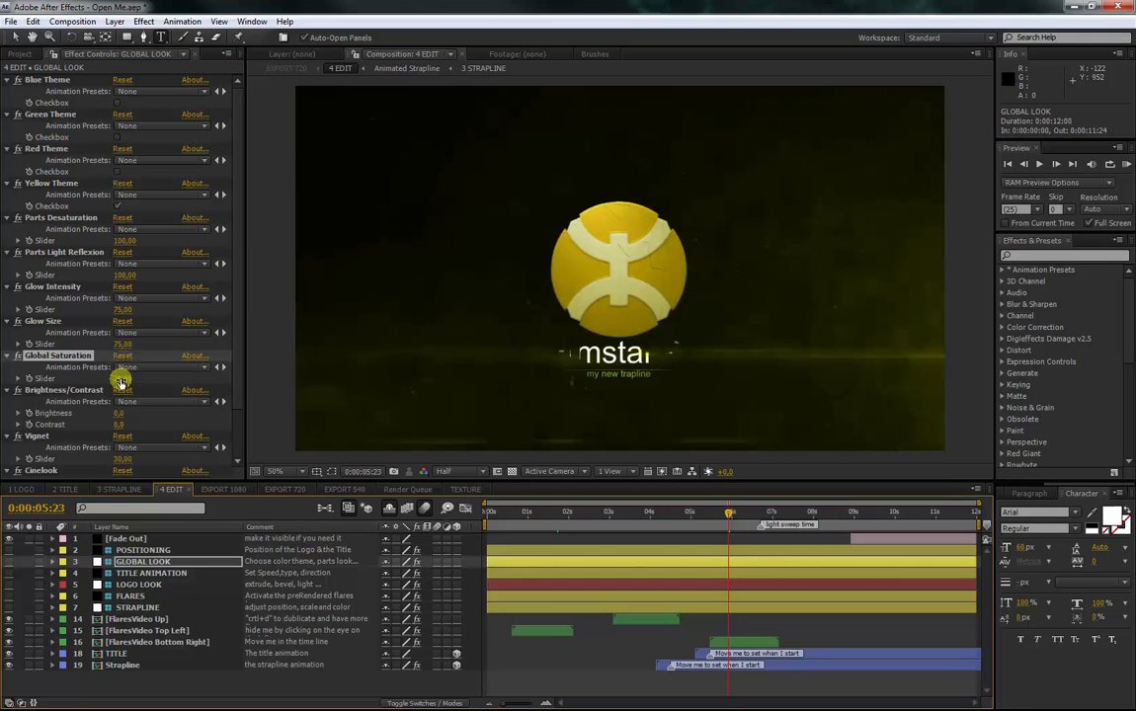
- Bring Global Saturation back down to 0, checking the particle frame at 0:00:02:03
mouse_move(126, 379)
mouse_down()
mouse_move(160, 376)
mouse_move(40, 376)
mouse_move(194, 379)
mouse_move(11, 380)
mouse_move(121, 383)
mouse_up()
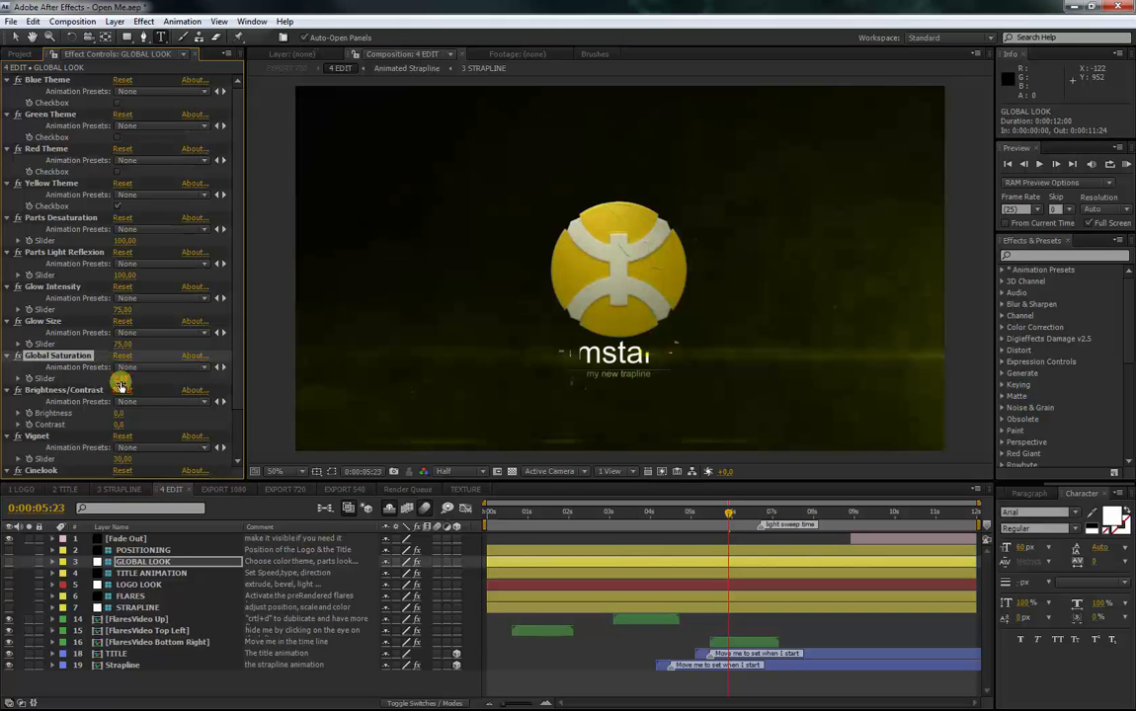
click(119, 380)
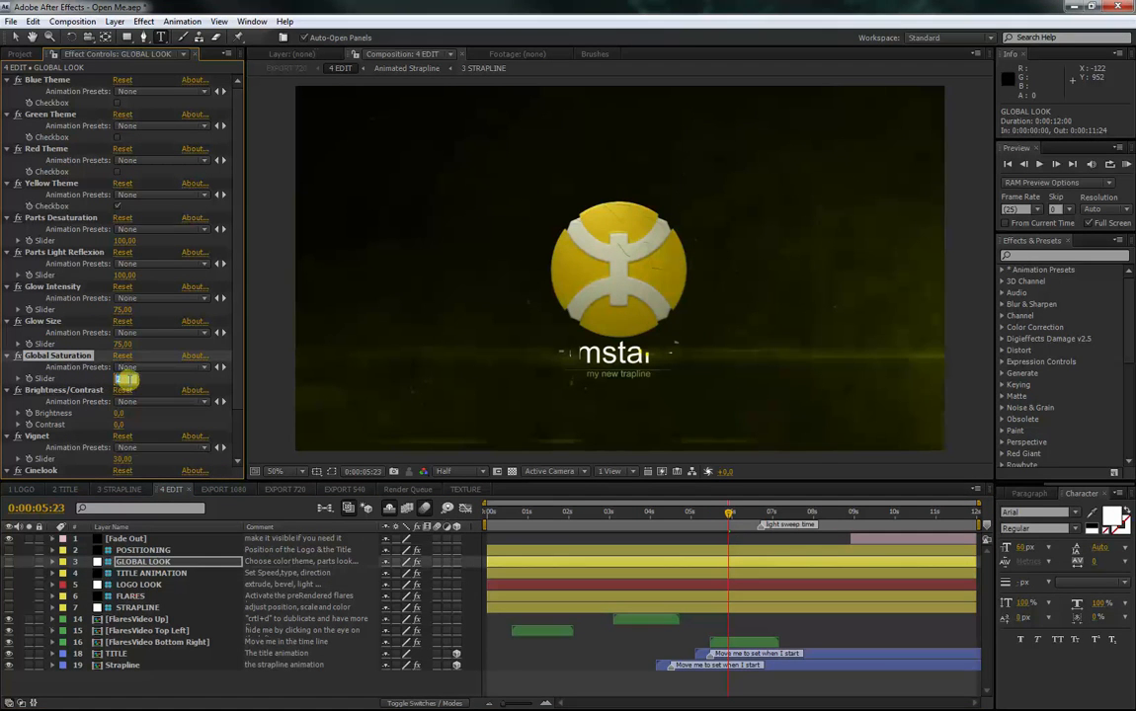
click(572, 512)
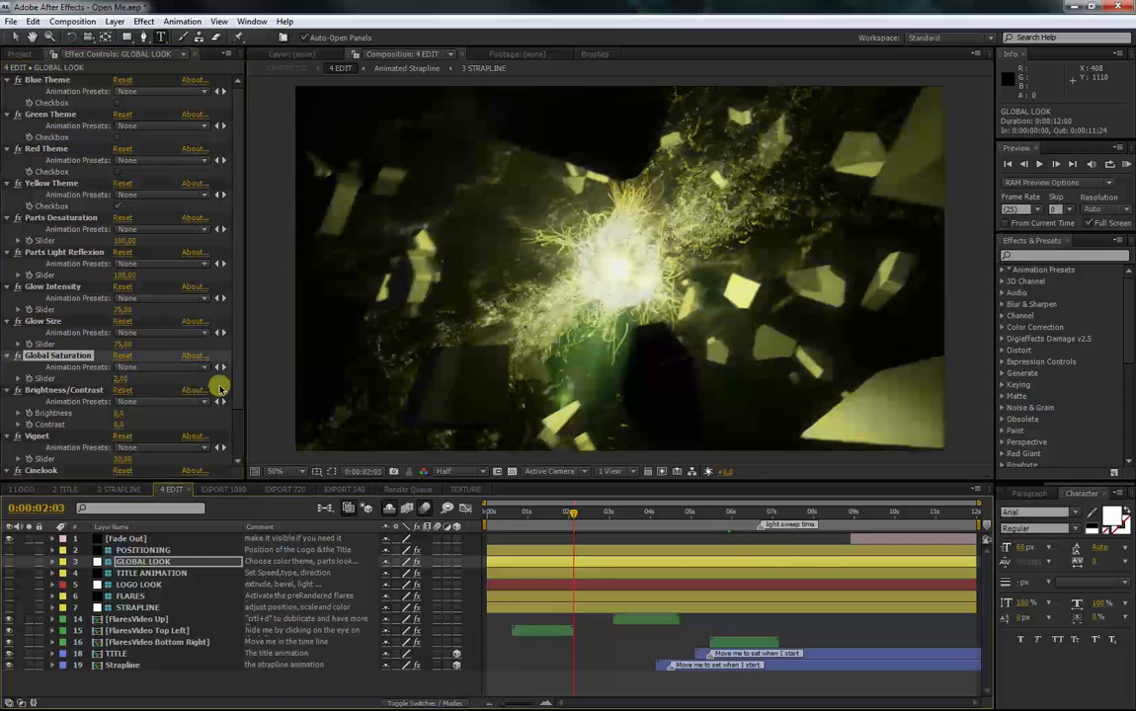
click(119, 380)
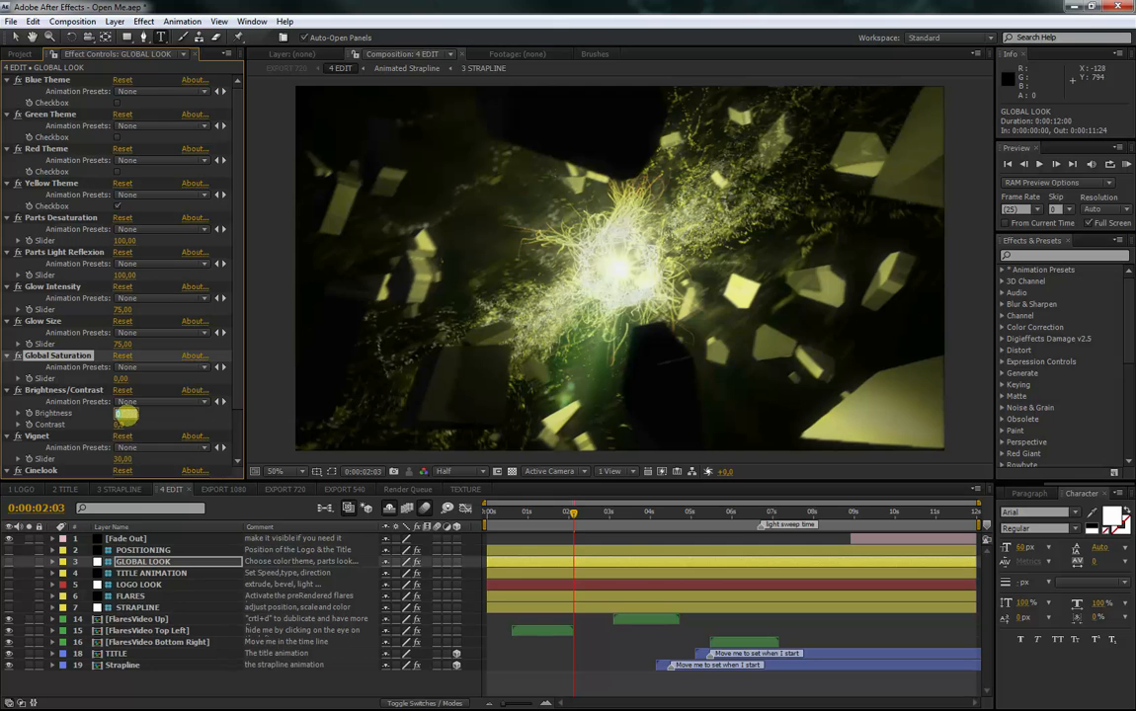
- Try a Contrast of 5 in the Brightness/Contrast effect and reset the effect
click(126, 415)
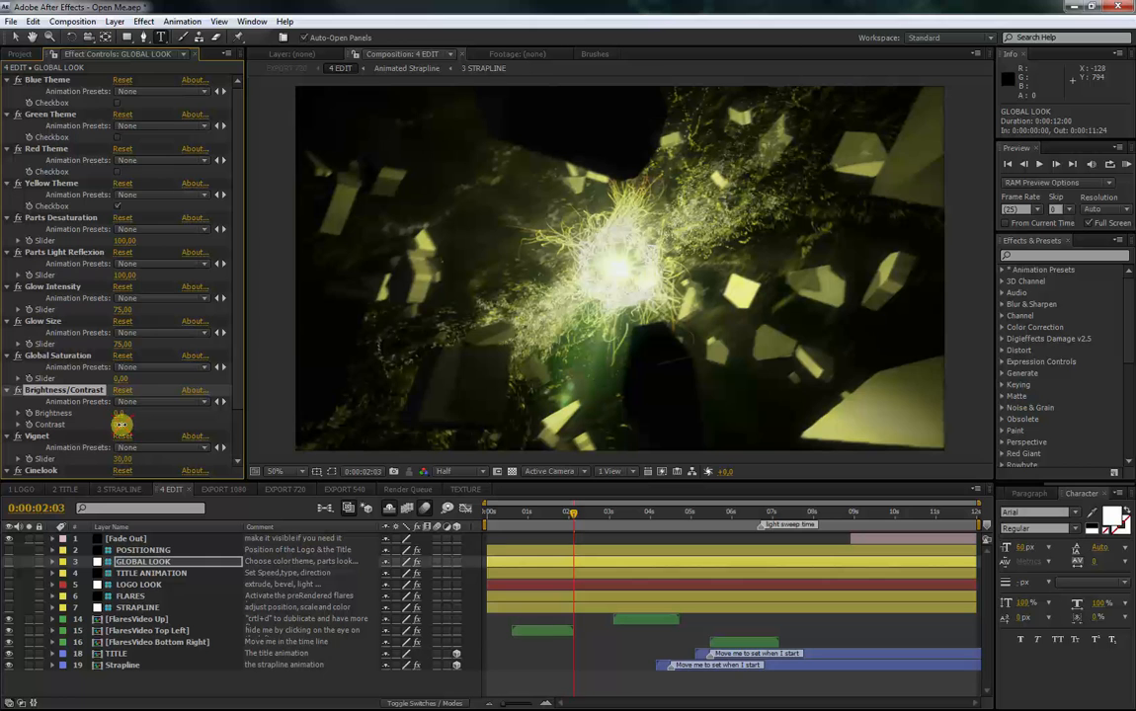
drag(122, 425, 124, 425)
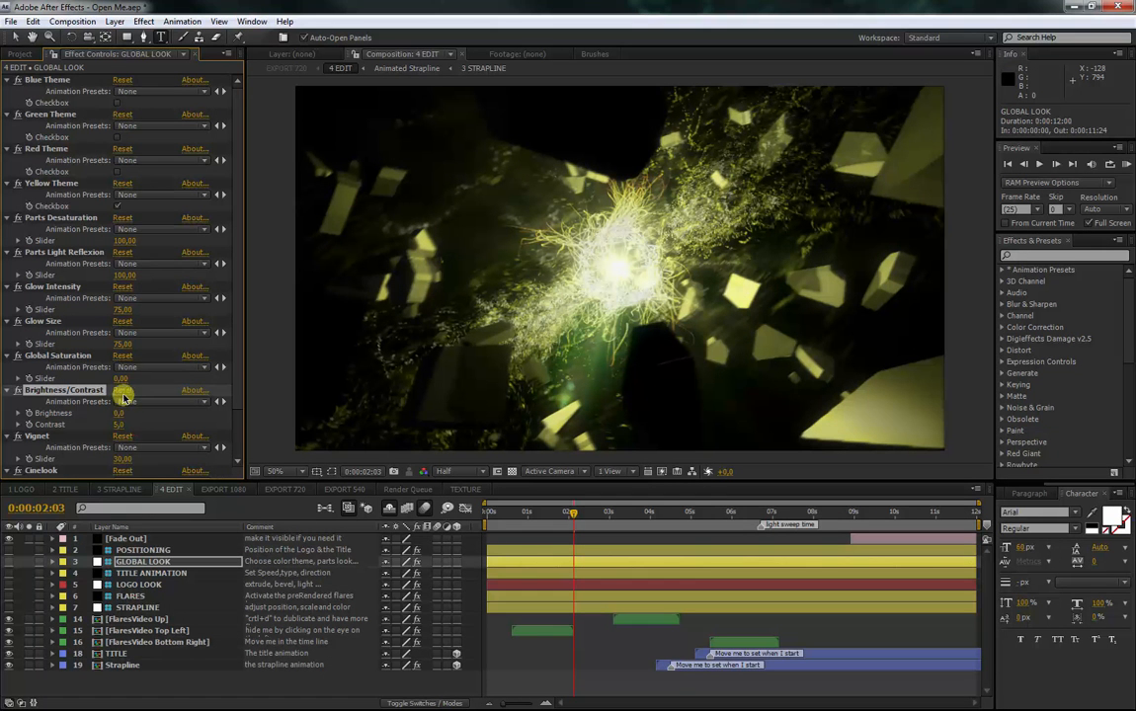
click(123, 393)
- Set the Vignet slider to 46 and select the Cinelook effect
scroll(159, 426, down, 3)
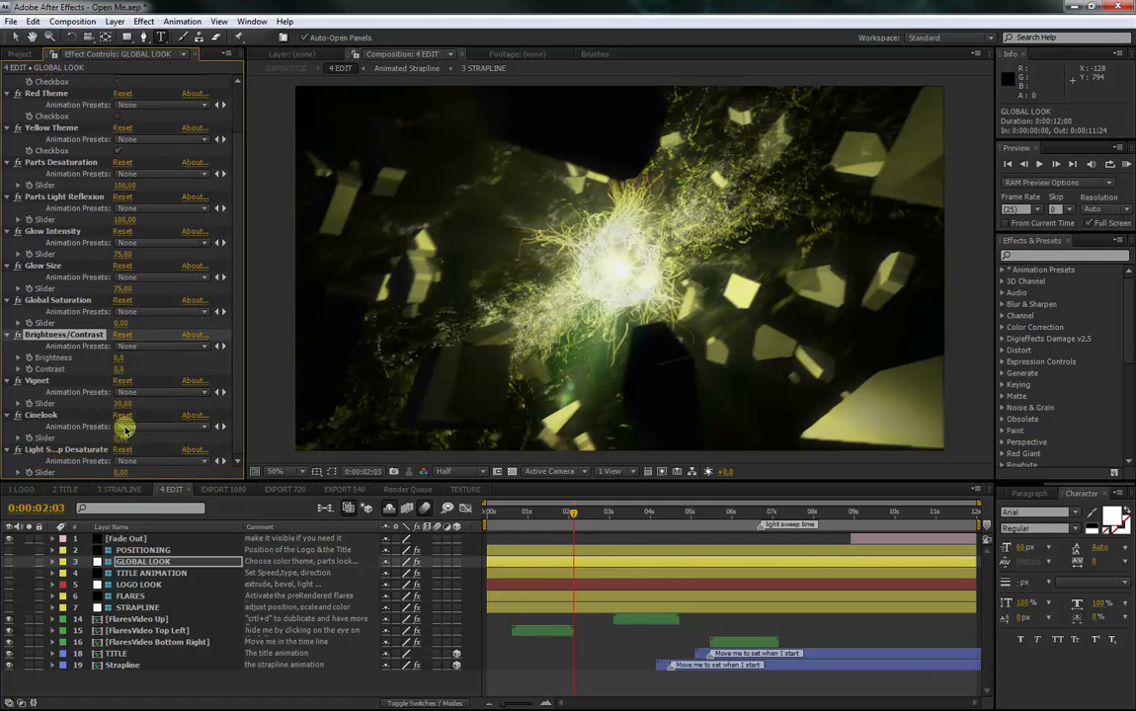
click(44, 381)
mouse_move(117, 407)
mouse_down()
mouse_move(144, 399)
mouse_move(121, 405)
mouse_move(144, 436)
mouse_move(178, 427)
mouse_move(126, 436)
mouse_move(135, 400)
mouse_up()
click(65, 417)
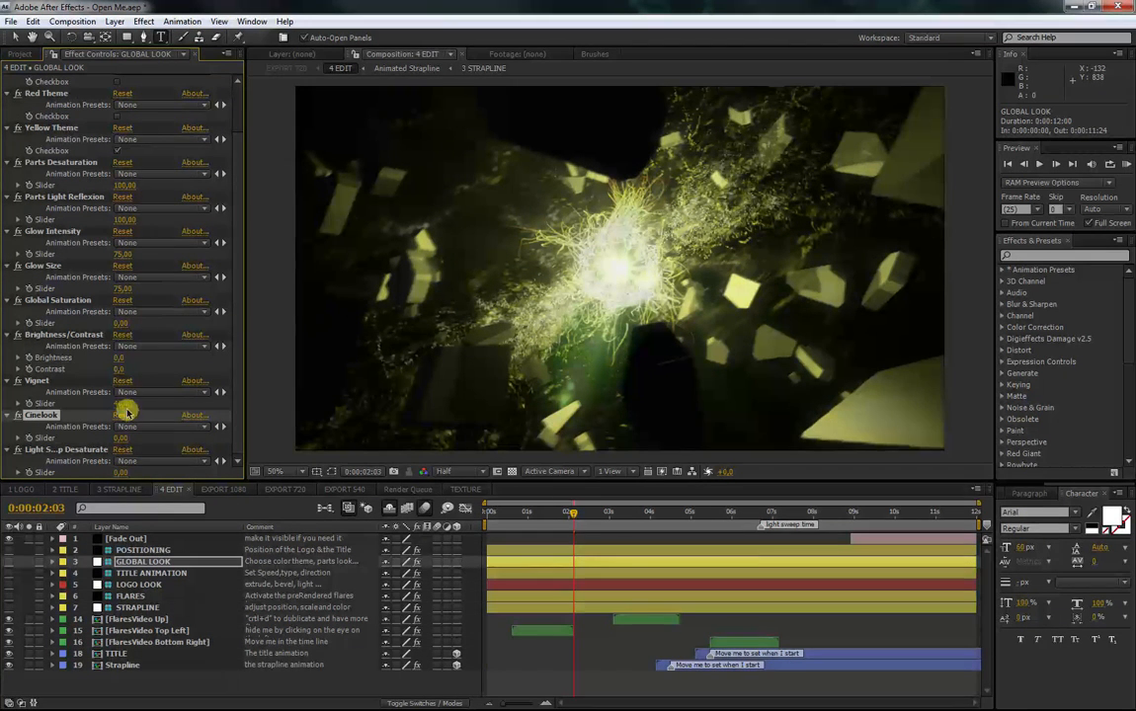
- Select Light Sweep Desaturate, widen the effect controls to fit its full name, and go to the light sweep marker at 0:00:06:18
click(64, 449)
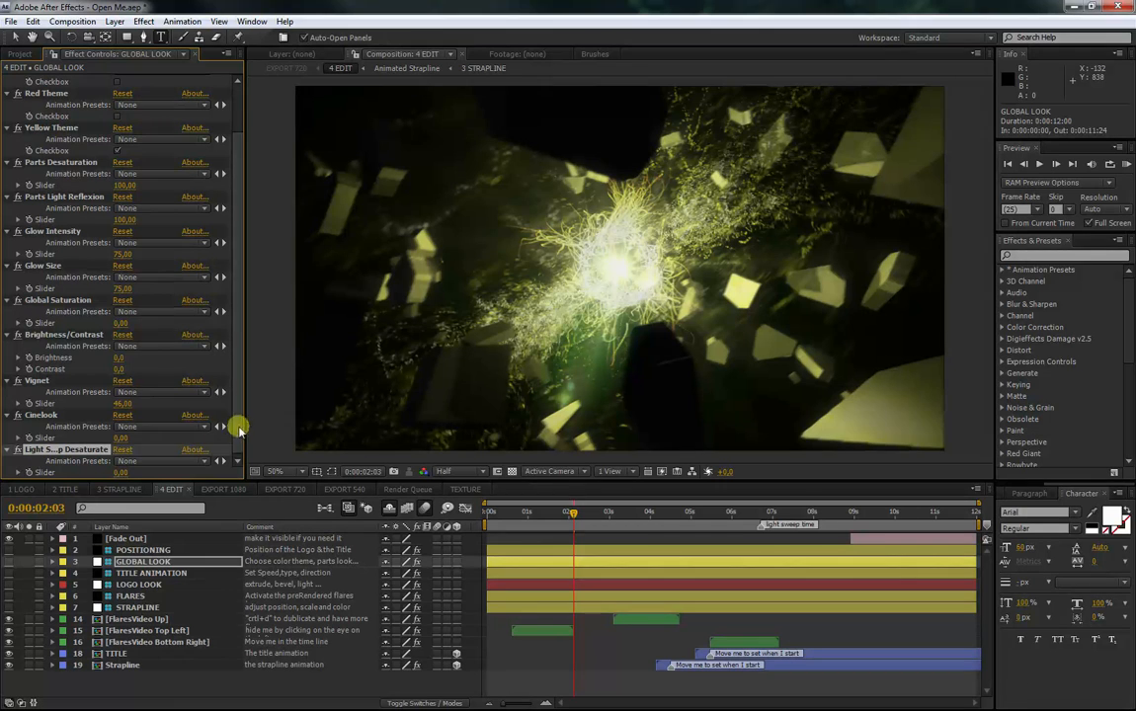
drag(245, 425, 269, 424)
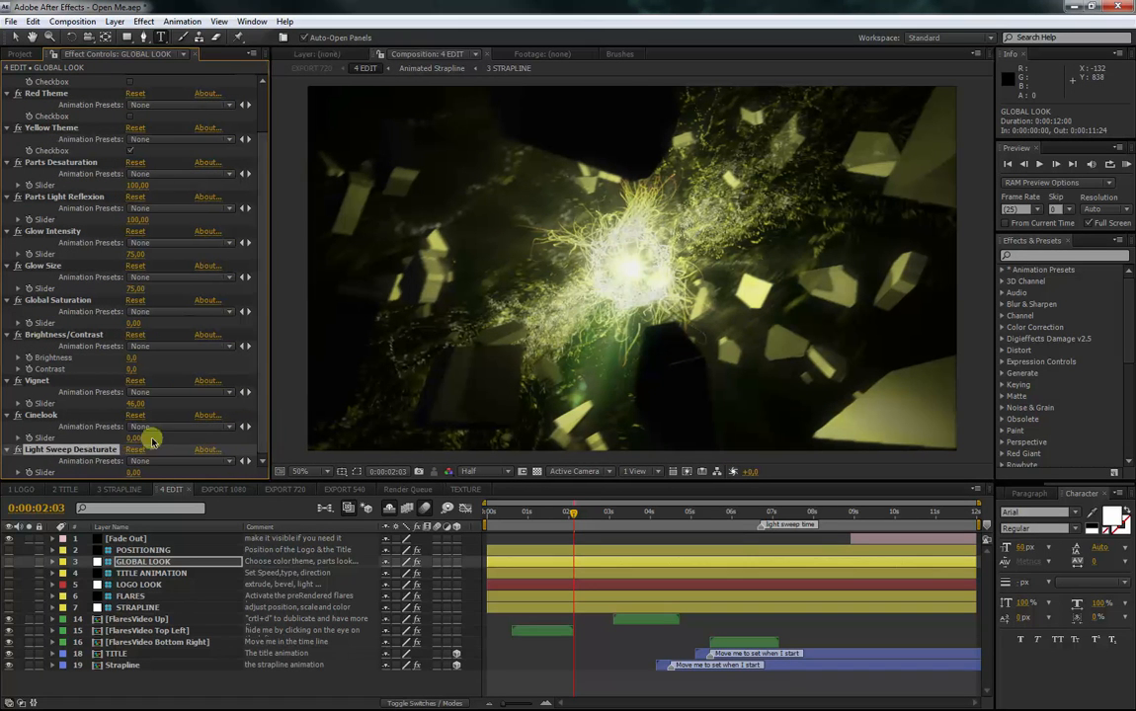
click(731, 515)
click(761, 514)
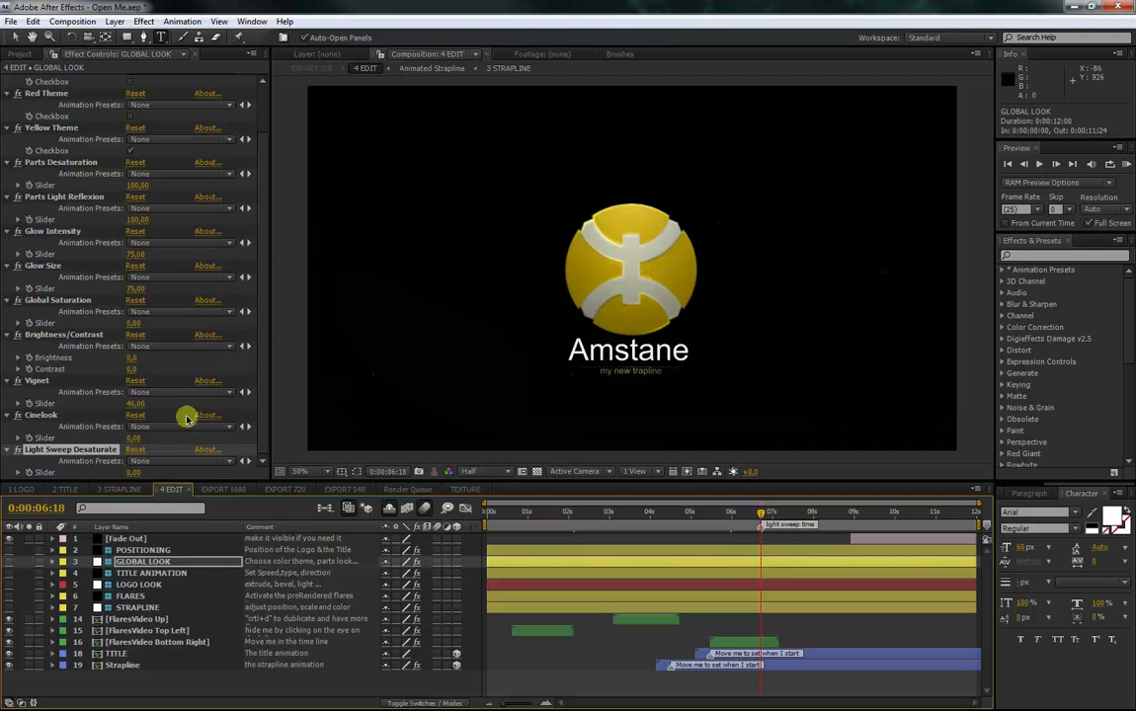
- Try Light Sweep Desaturate at 100 and set it back to 0
click(138, 474)
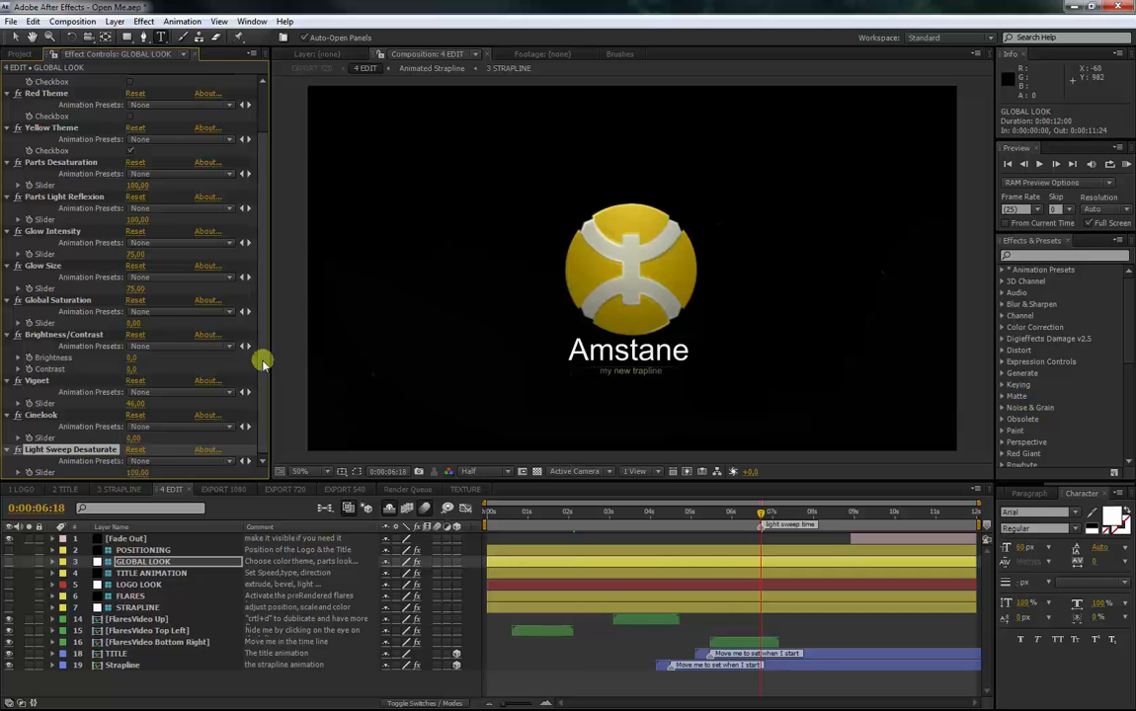
scroll(263, 306, up, 3)
scroll(261, 301, down, 3)
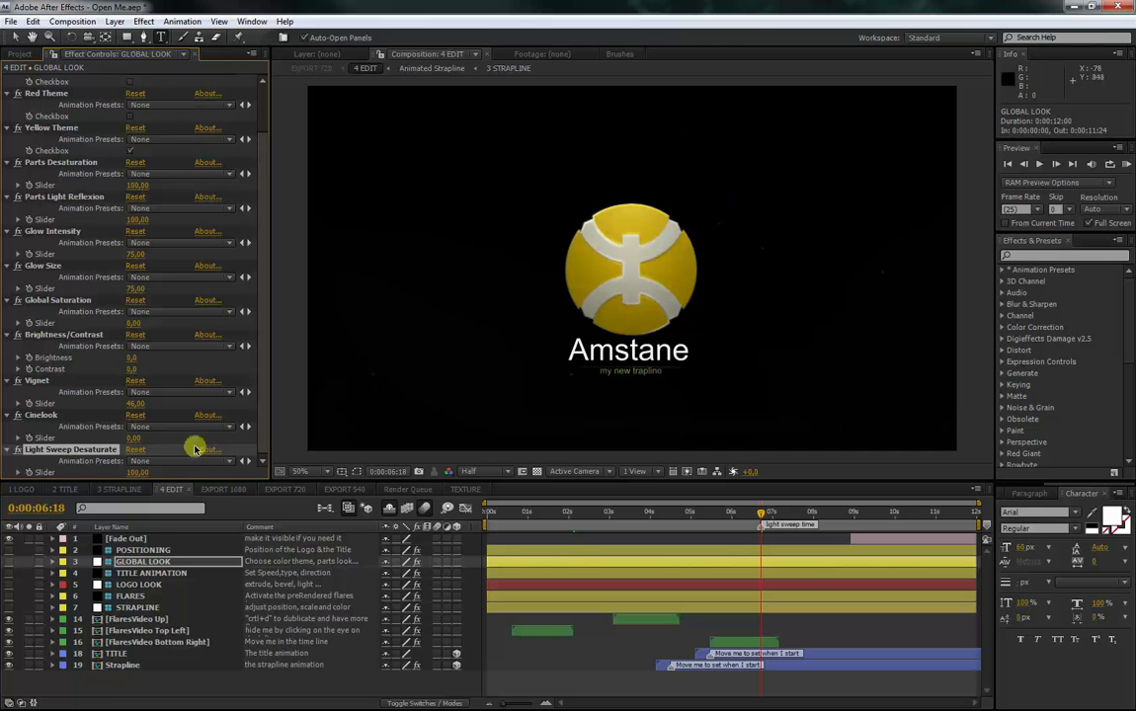
click(138, 472)
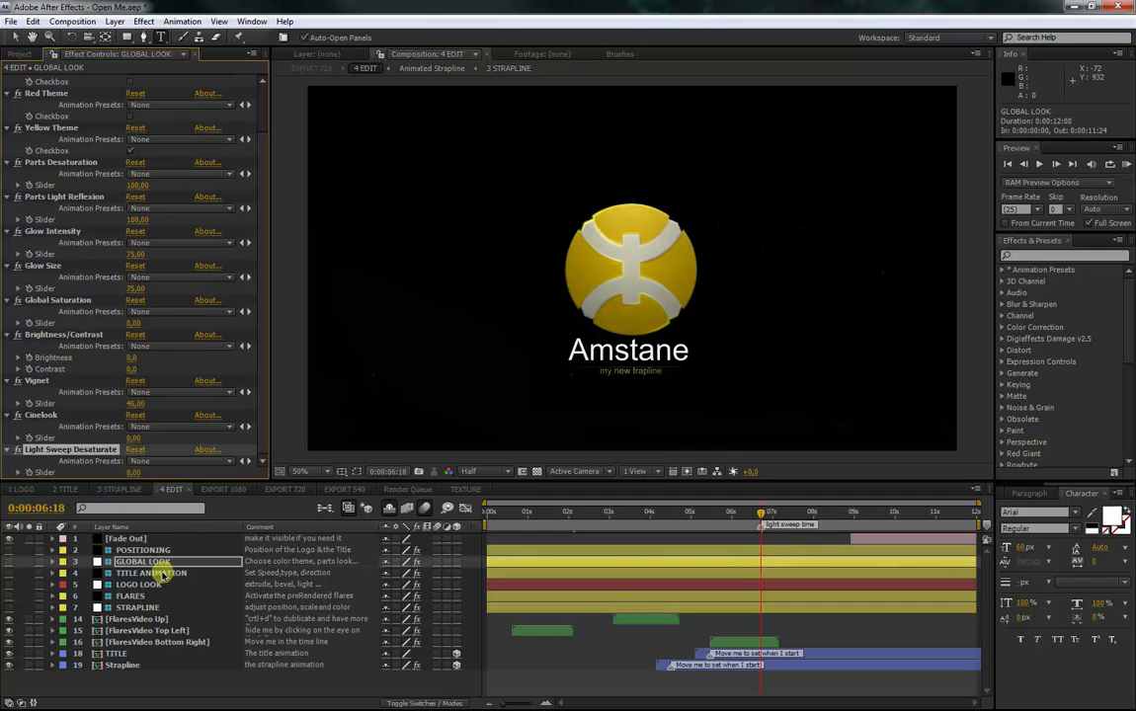
drag(265, 397, 265, 343)
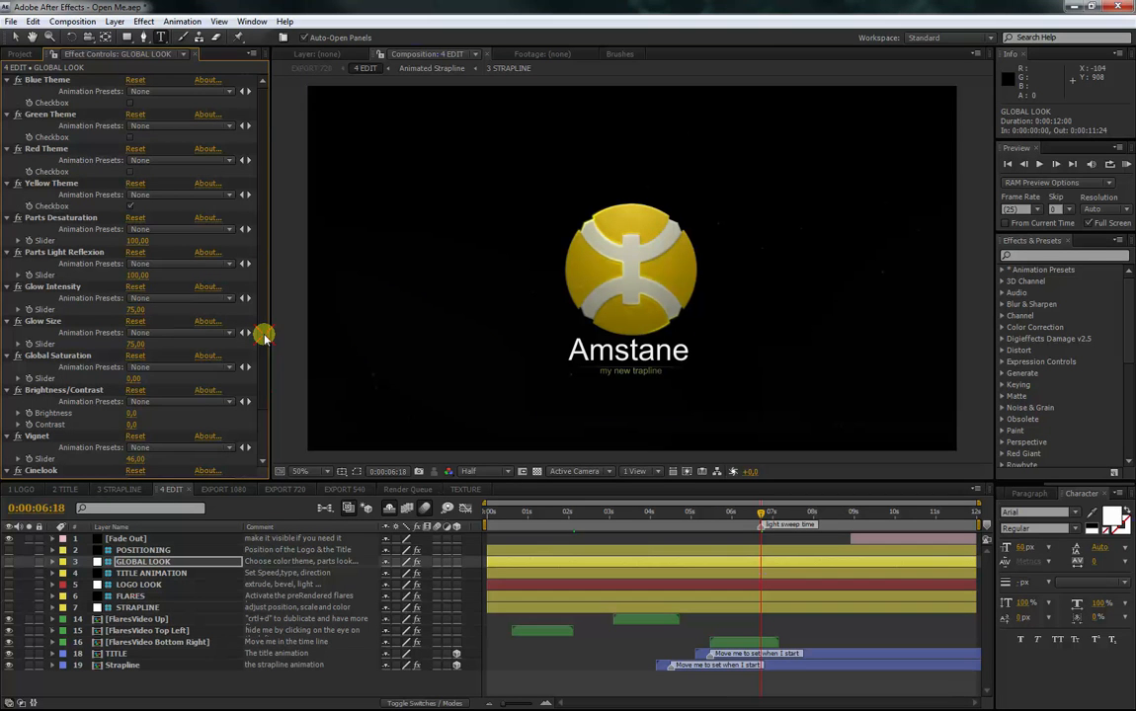
drag(265, 336, 256, 395)
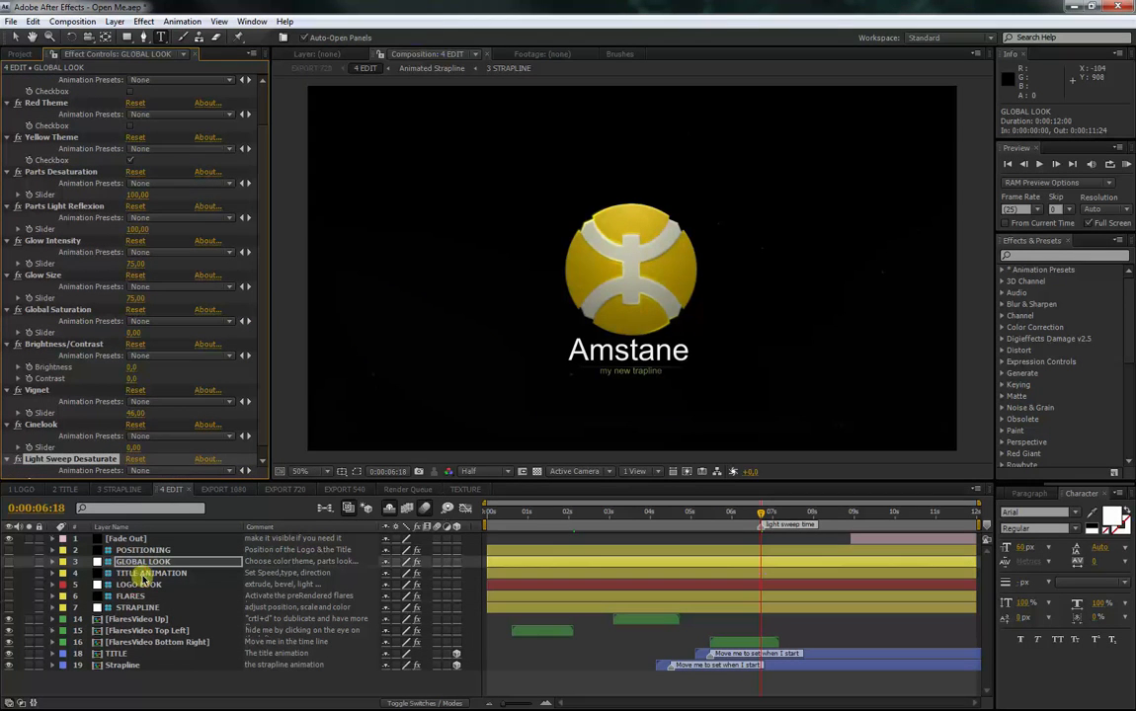
- Solo the TITLE layer, preview its reveal up to 0:00:06:22, and show the TITLE ANIMATION layer's effect controls
click(148, 574)
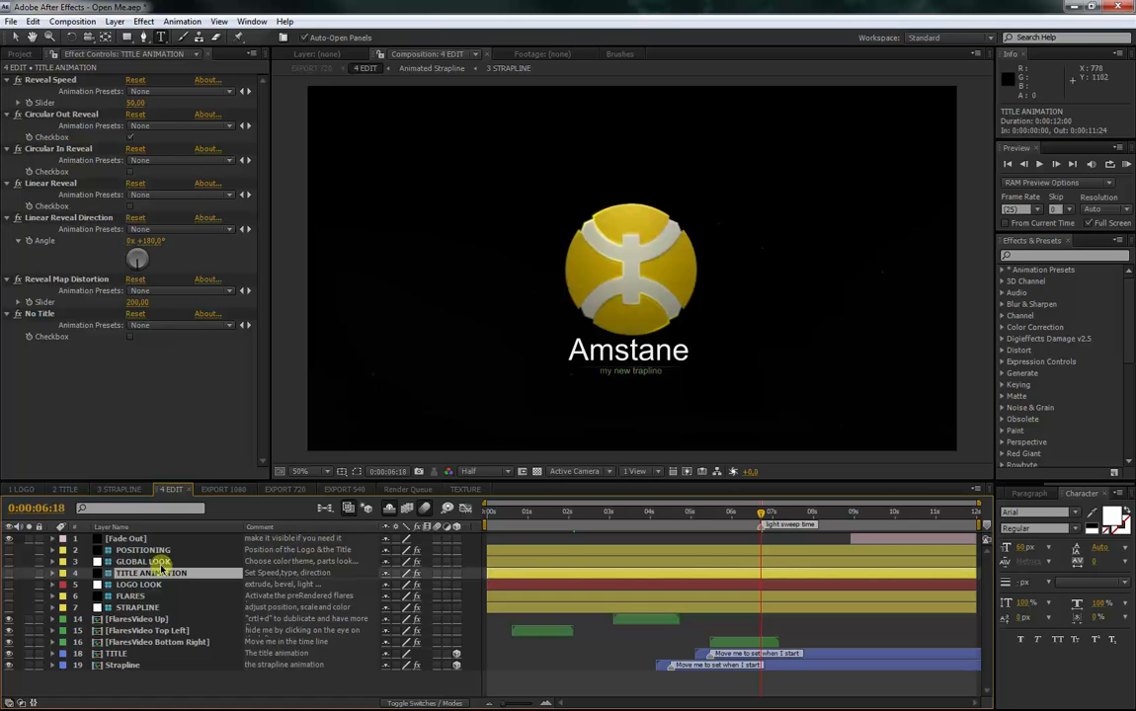
click(82, 654)
click(28, 654)
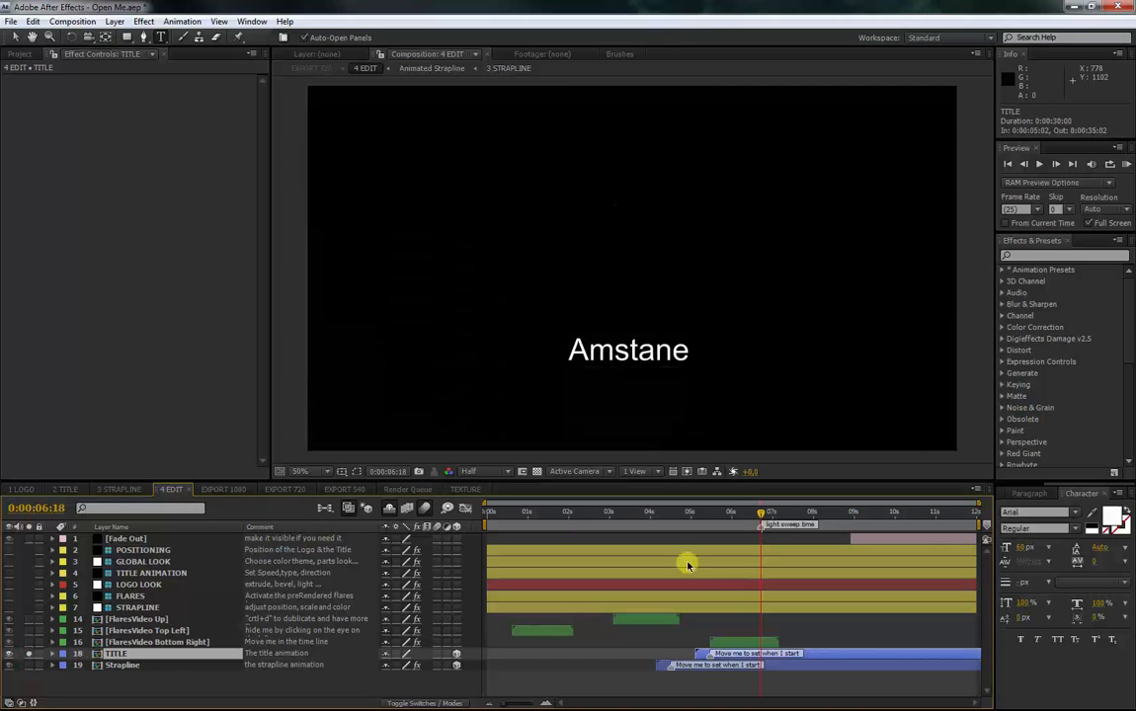
mouse_move(760, 513)
mouse_down()
mouse_move(692, 526)
mouse_move(750, 526)
mouse_move(694, 528)
mouse_move(730, 512)
mouse_move(768, 522)
mouse_up()
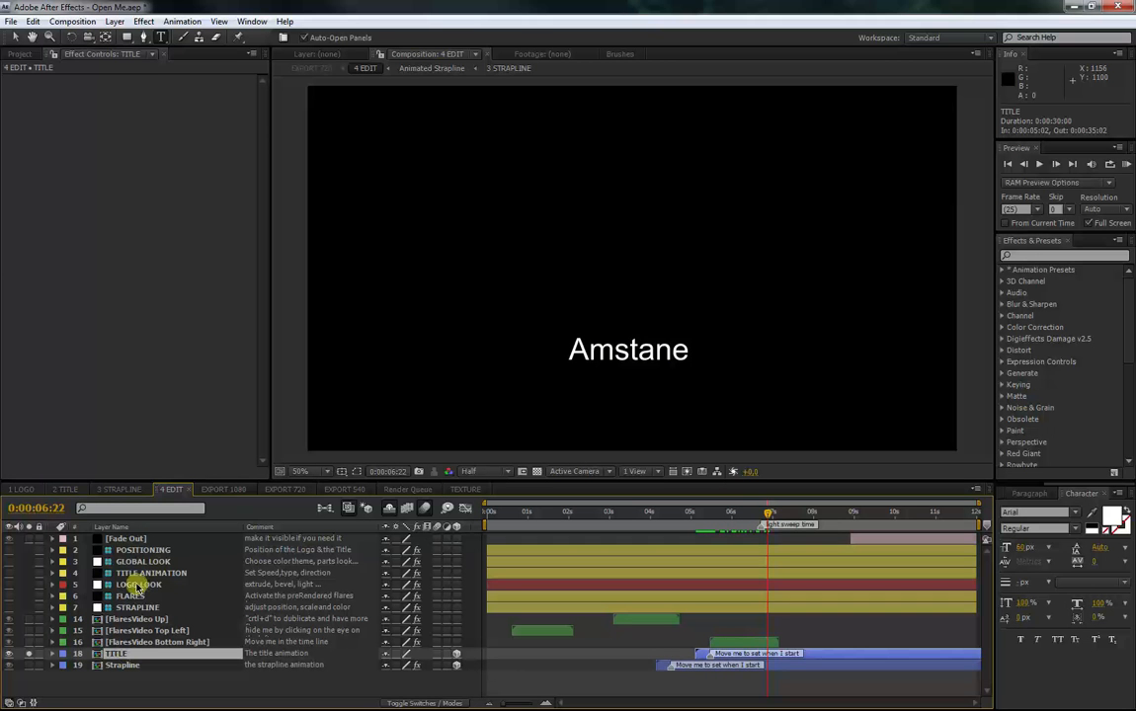
click(144, 575)
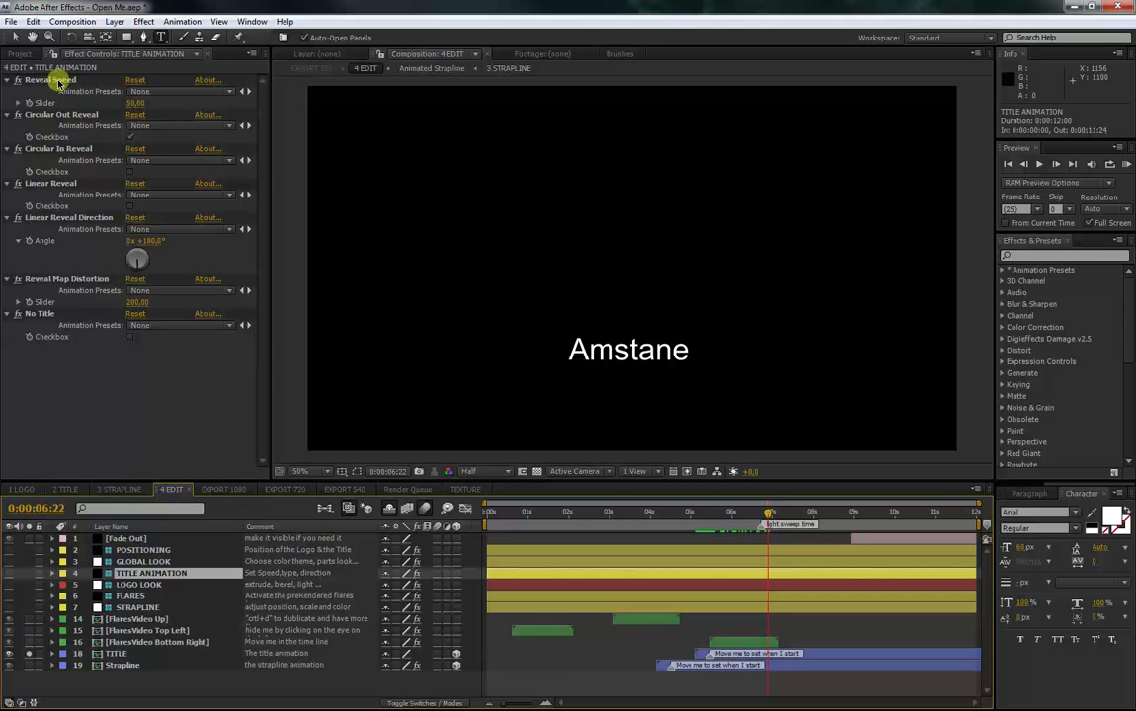
- Switch the title reveal from Circular Out to Circular In and preview it up to 0:00:07:02
click(56, 80)
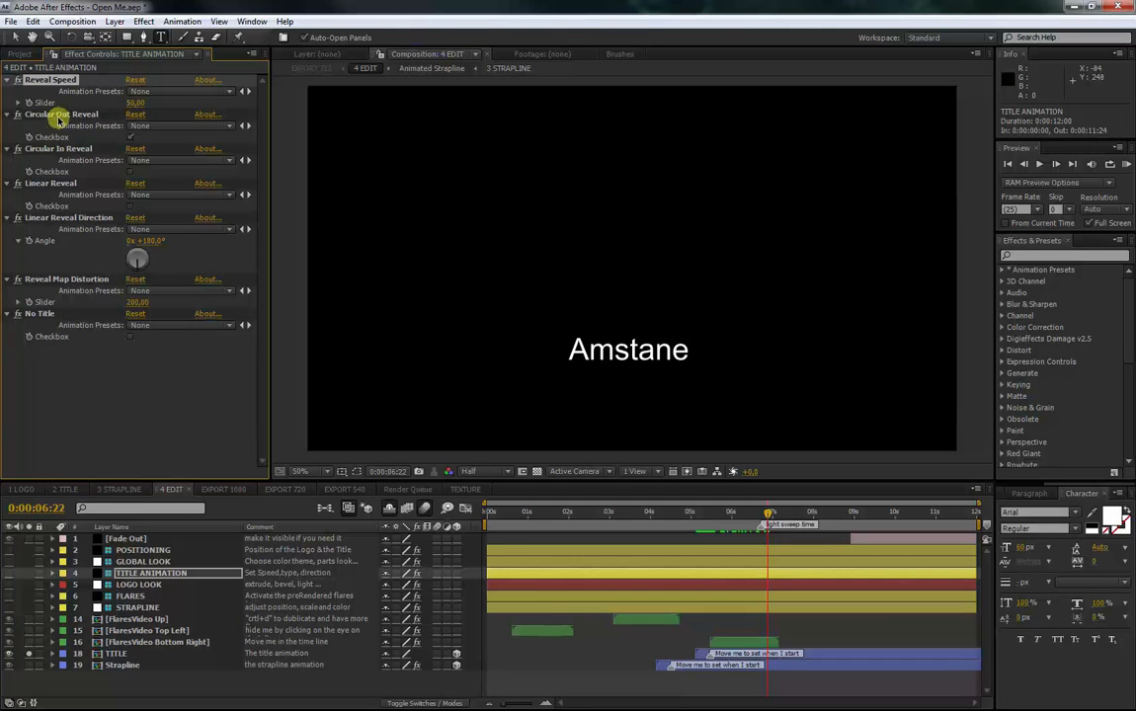
click(129, 137)
click(129, 172)
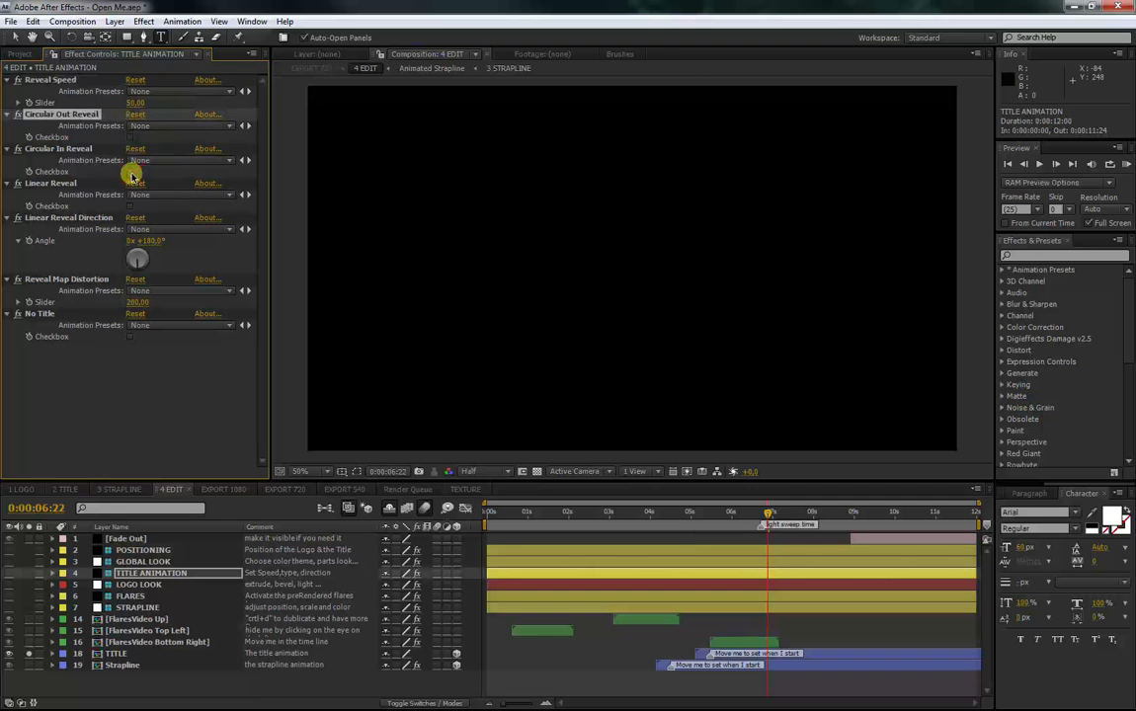
mouse_move(768, 513)
mouse_down()
mouse_move(714, 519)
mouse_move(775, 516)
mouse_up()
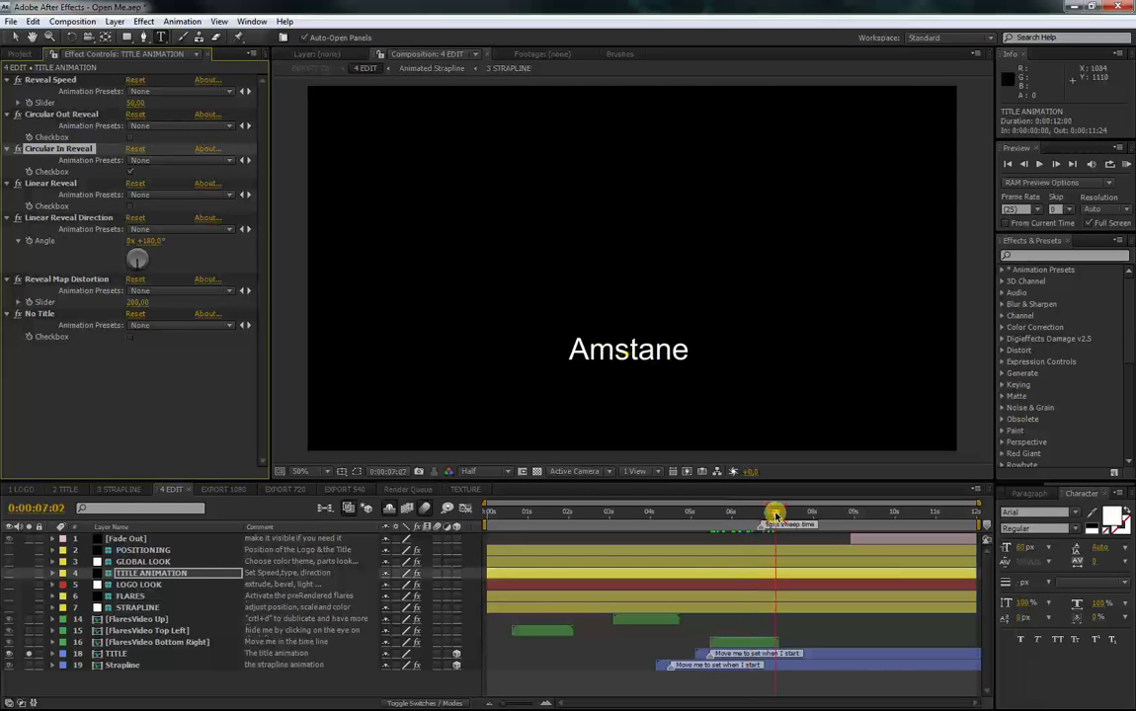
- Turn off Circular In Reveal, enable Linear Reveal, and preview the title at 0:00:05:19
click(129, 172)
click(129, 206)
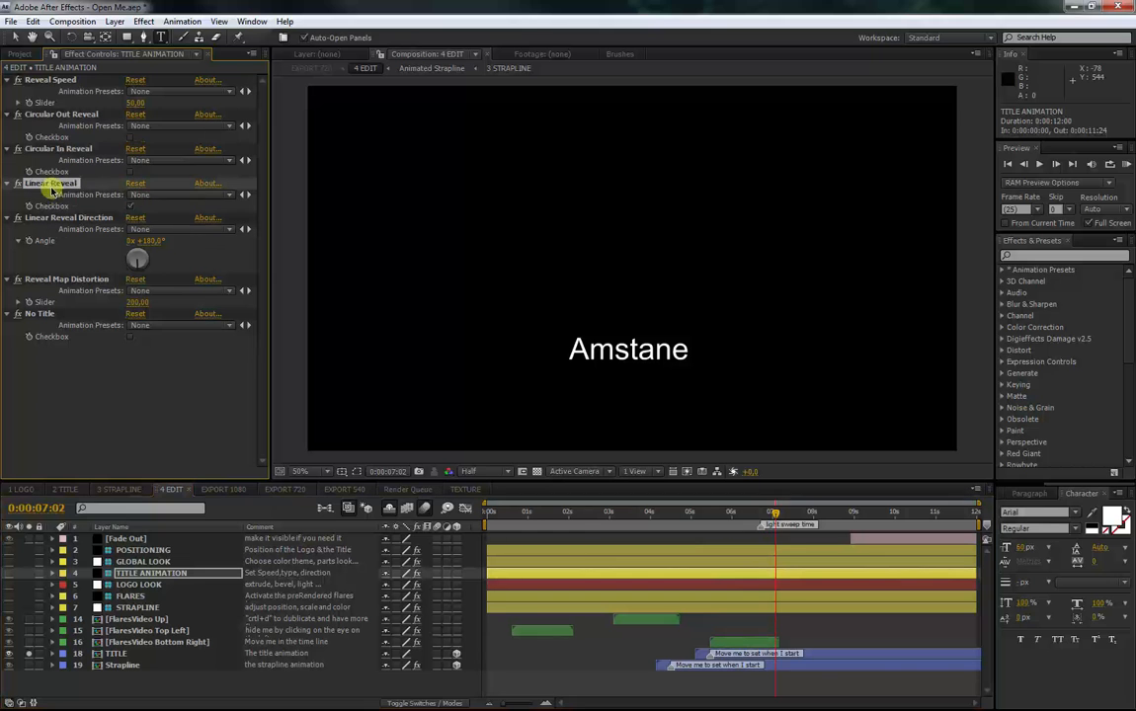
mouse_move(733, 512)
mouse_down()
mouse_move(758, 514)
mouse_move(722, 516)
mouse_up()
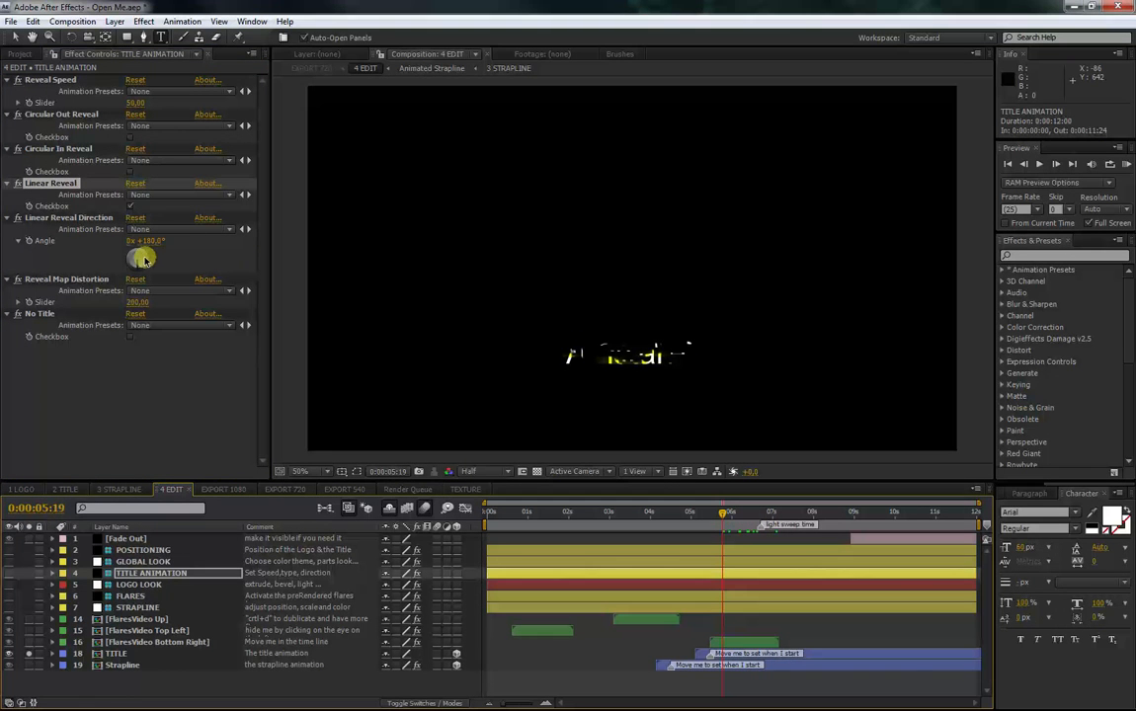
- Try Linear Reveal Direction at 84° and -83°, preview the title reveal, and toggle No Title on and off
drag(144, 249, 146, 260)
mouse_move(717, 512)
mouse_down()
mouse_move(770, 518)
mouse_move(720, 515)
mouse_up()
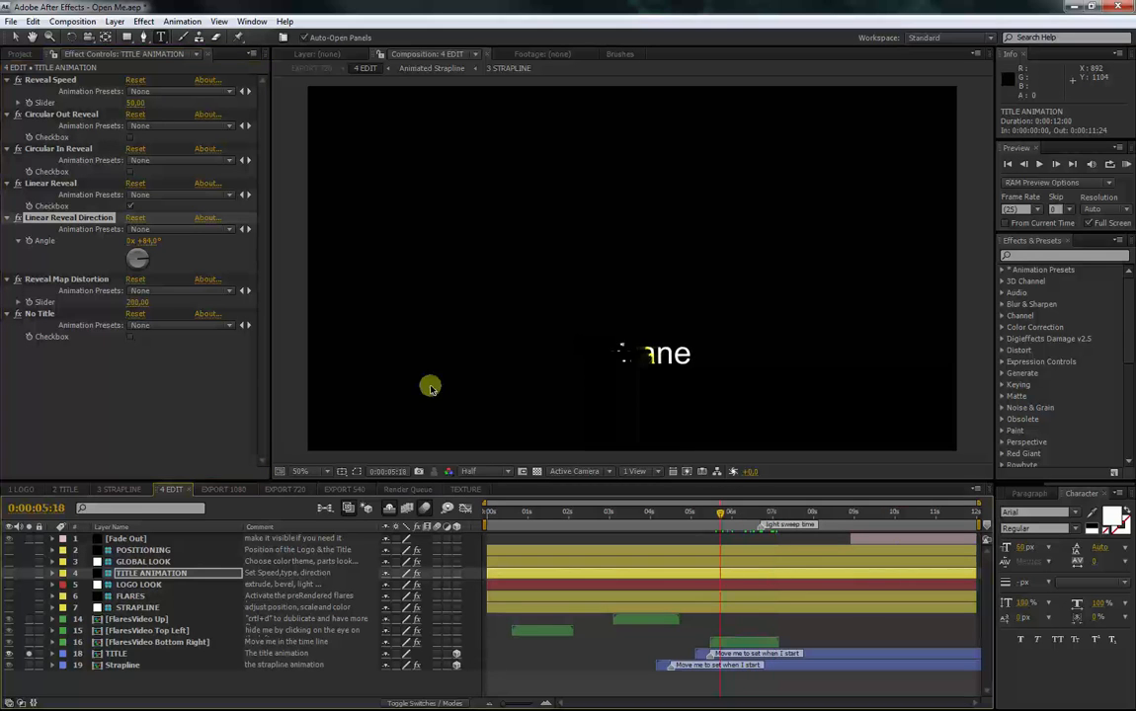
drag(133, 259, 139, 265)
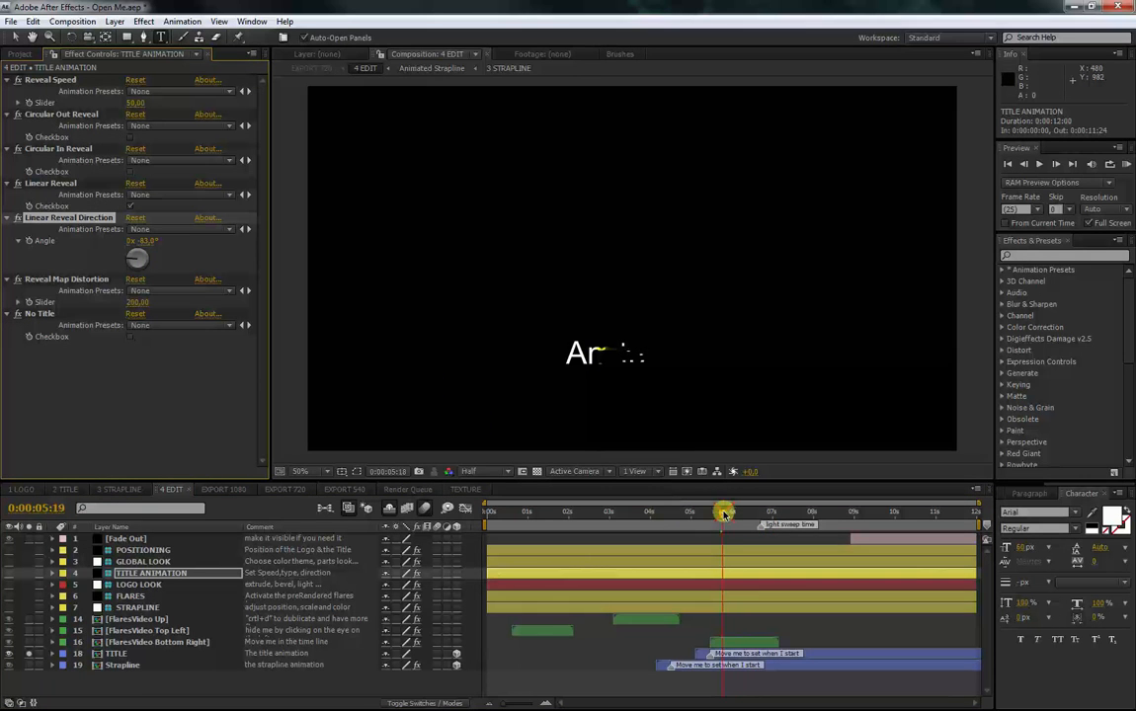
drag(724, 513, 766, 516)
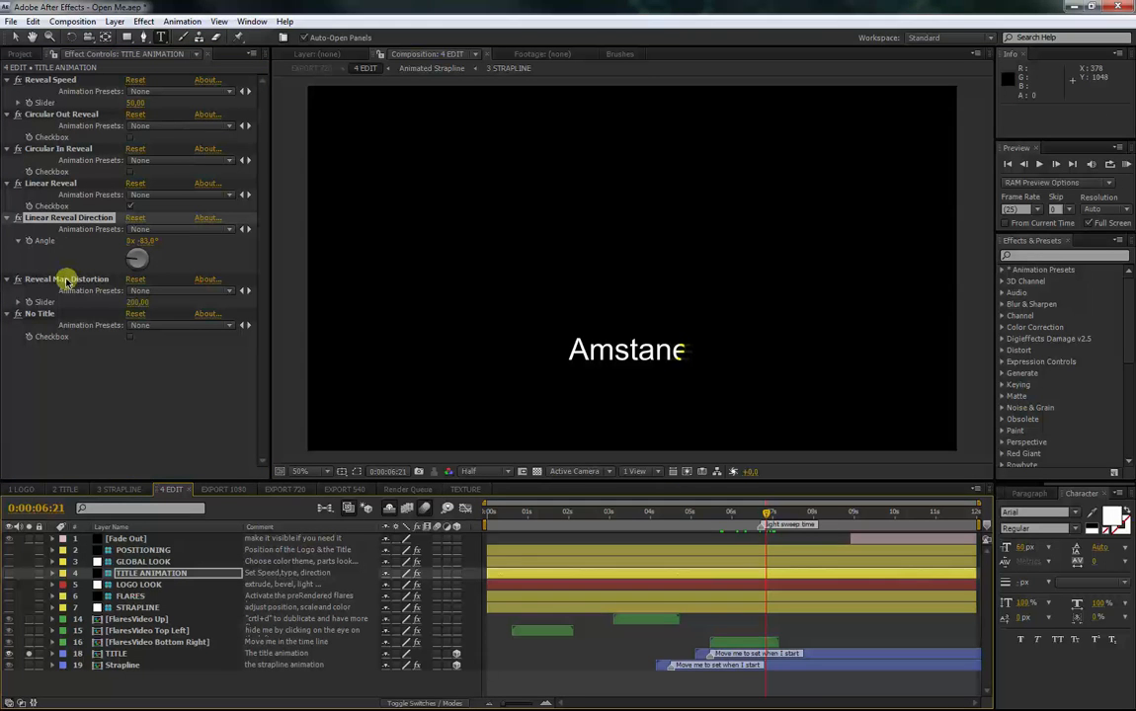
drag(757, 515, 738, 516)
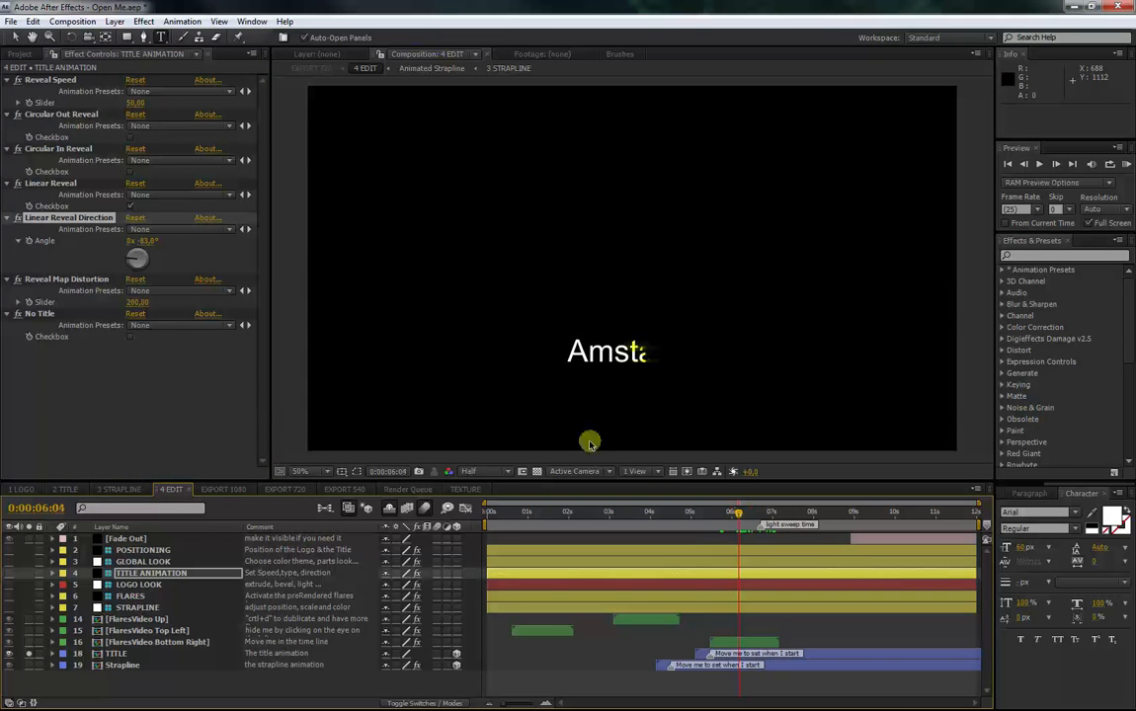
click(129, 338)
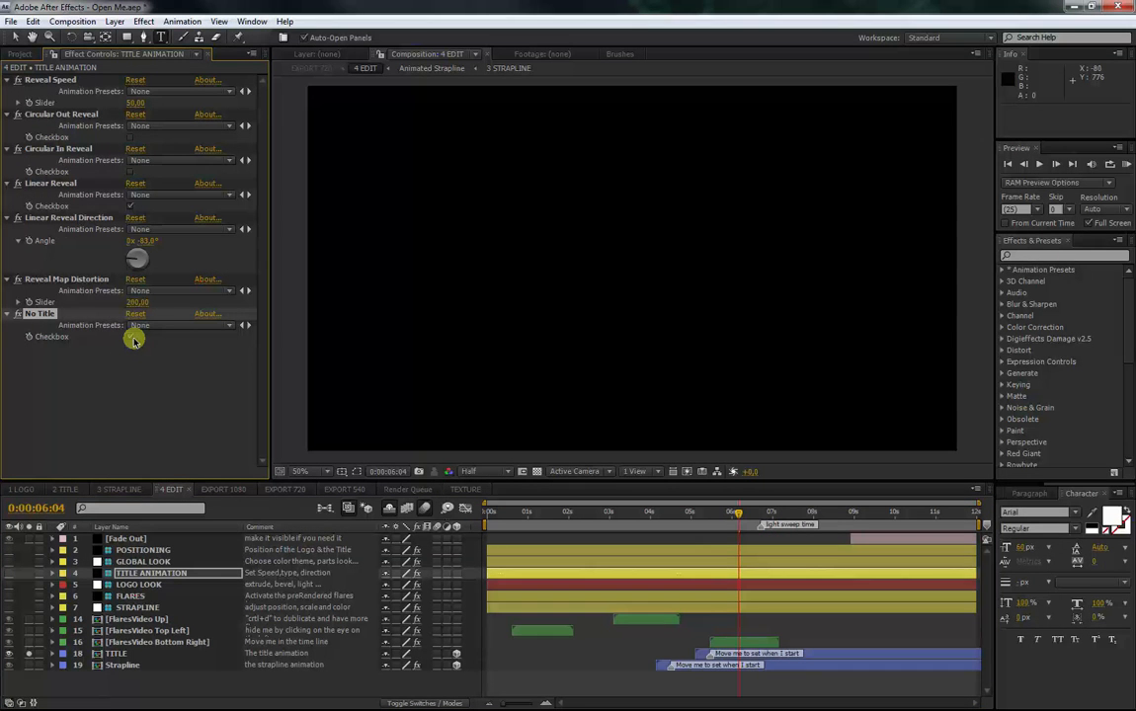
click(132, 339)
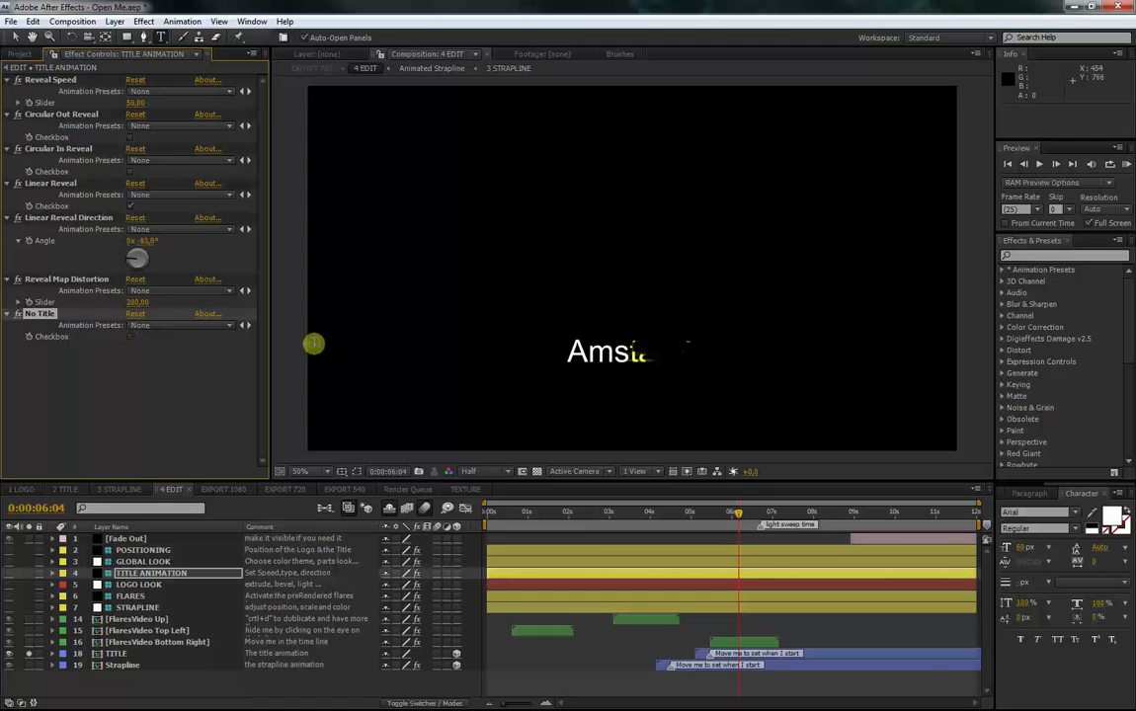
- Set Linear Reveal Direction to 0°, preview the title up to 0:00:07:13, and unsolo the TITLE layer
click(140, 254)
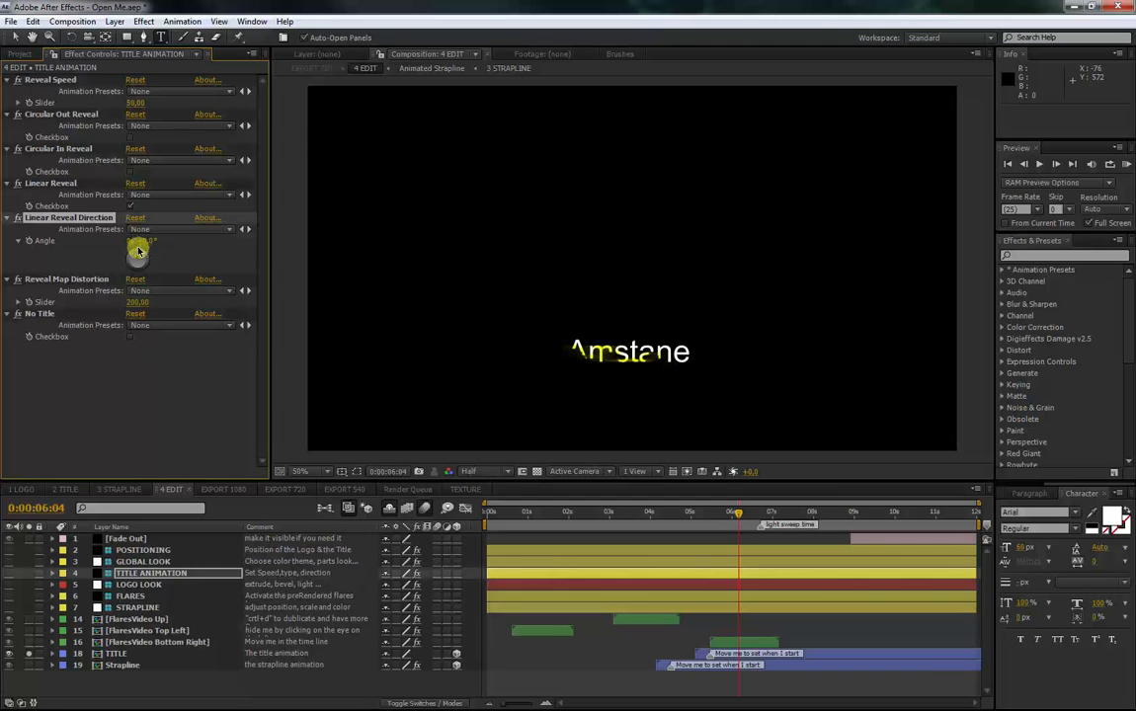
click(138, 251)
drag(736, 515, 794, 520)
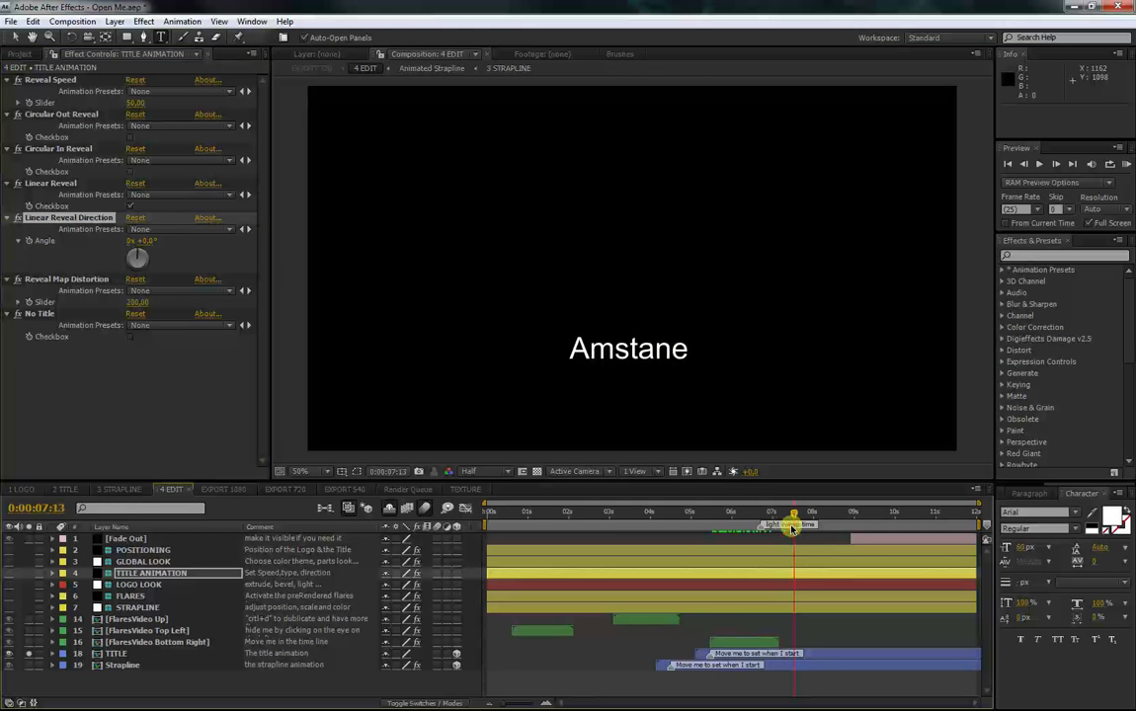
click(28, 655)
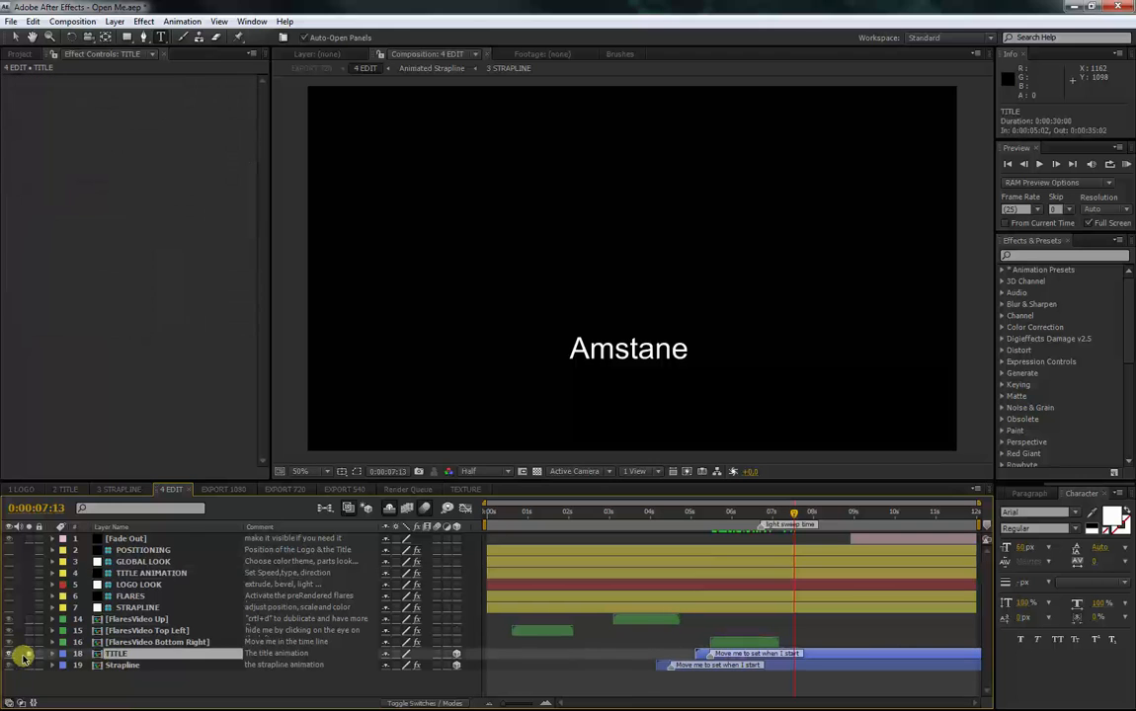
- Show the LOGO LOOK layer's effect controls and, at 0:00:02:09, try Logo Extrude at 20 and set it back to 50
click(135, 585)
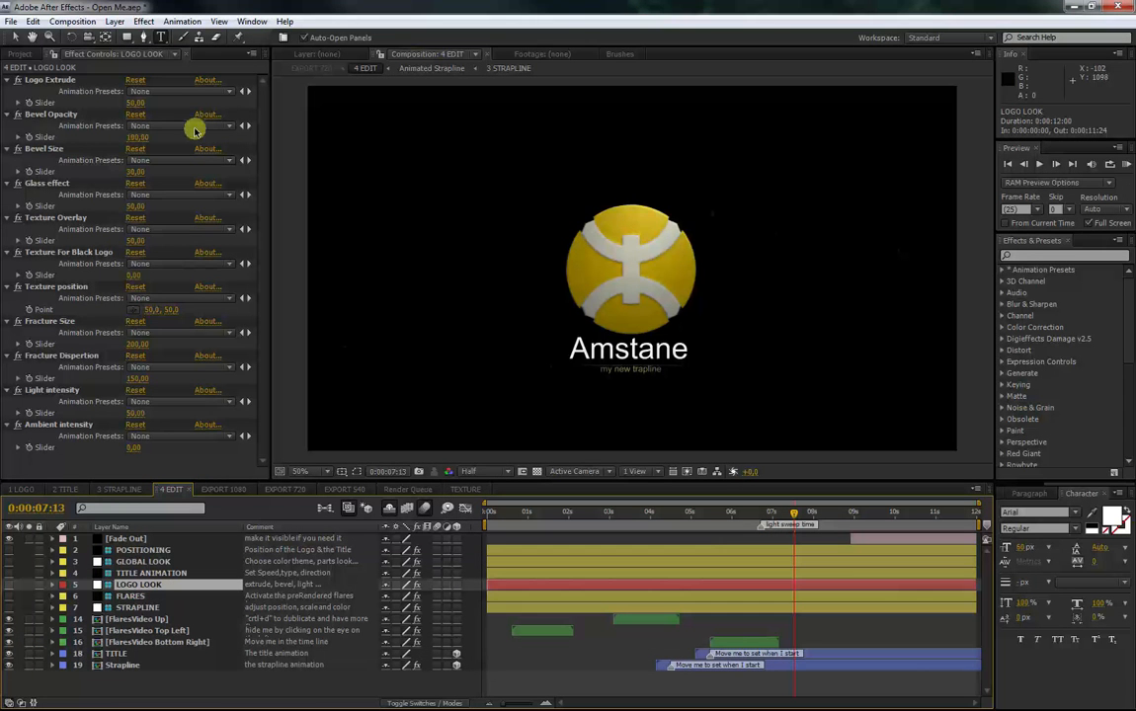
click(49, 79)
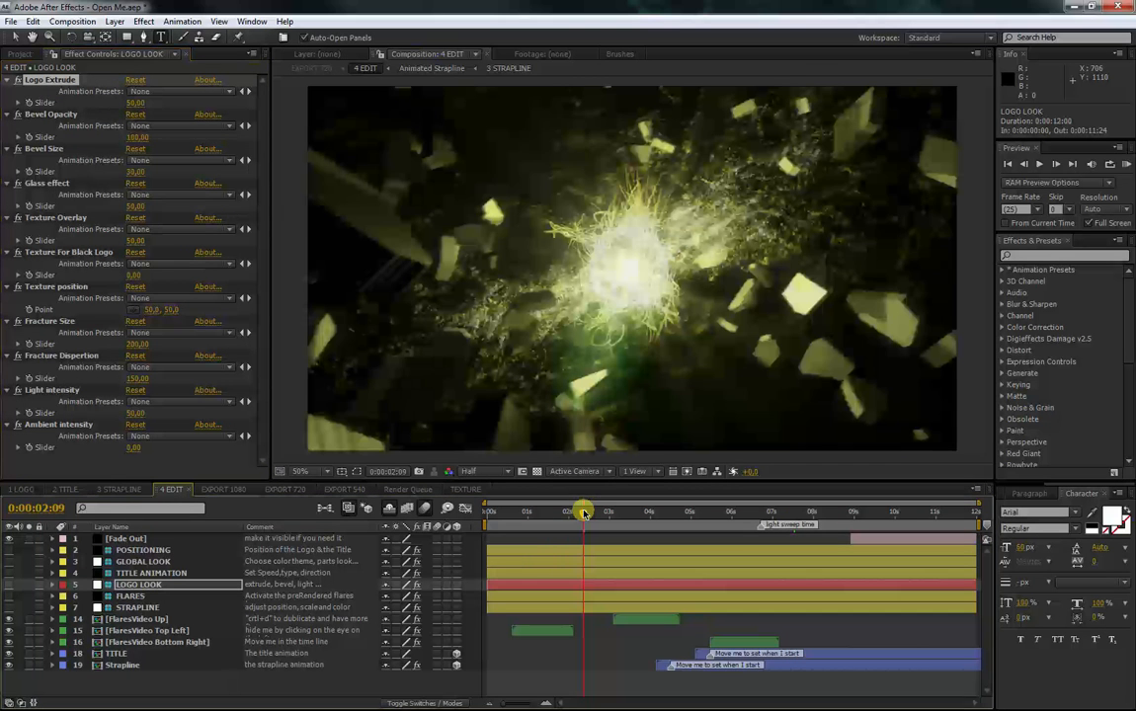
click(130, 103)
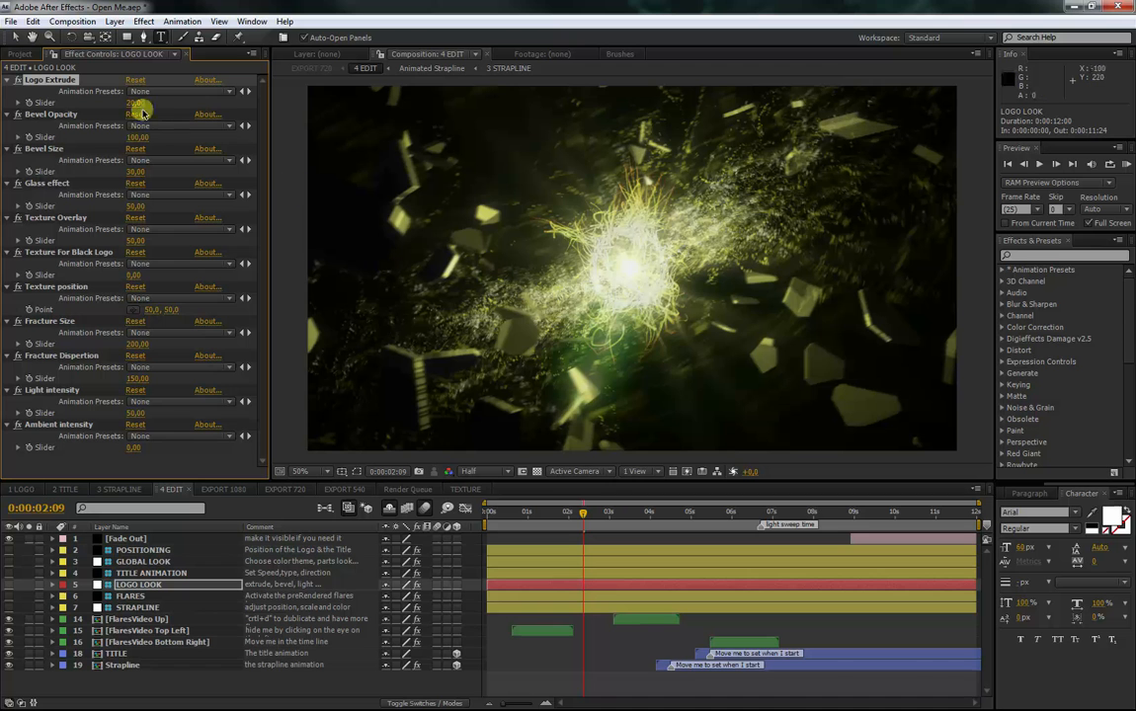
key(Return)
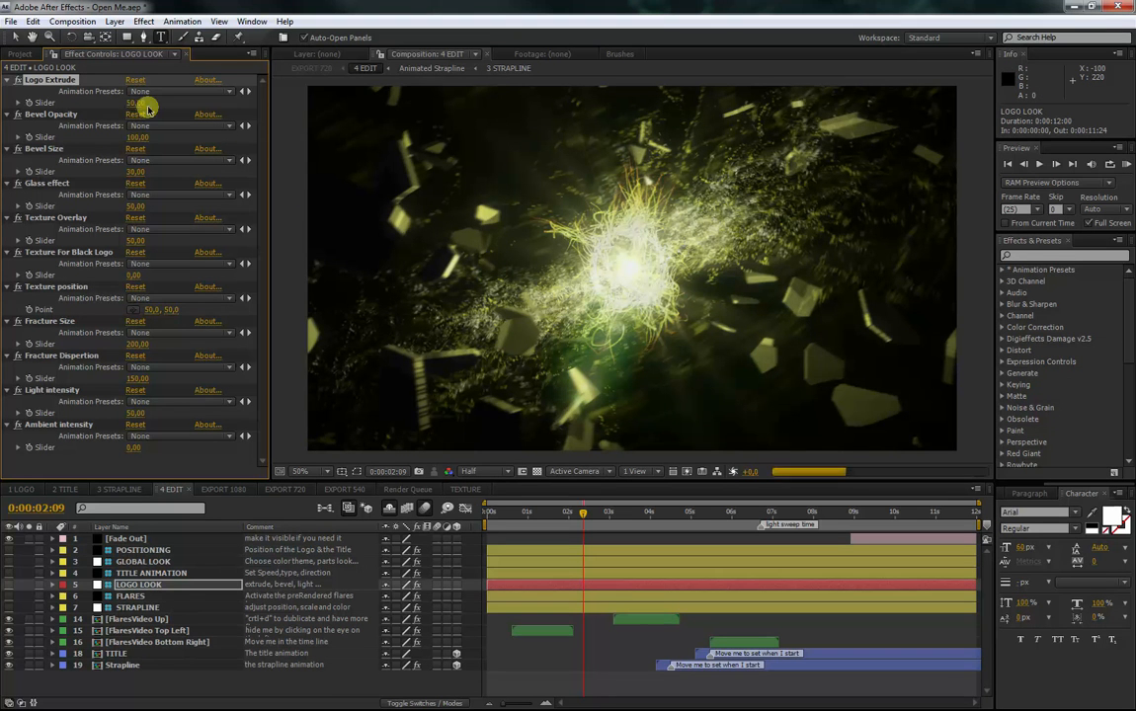
- Select Bevel Opacity, go to 0:00:07:24, and view the logo at 100% in Full resolution
click(53, 116)
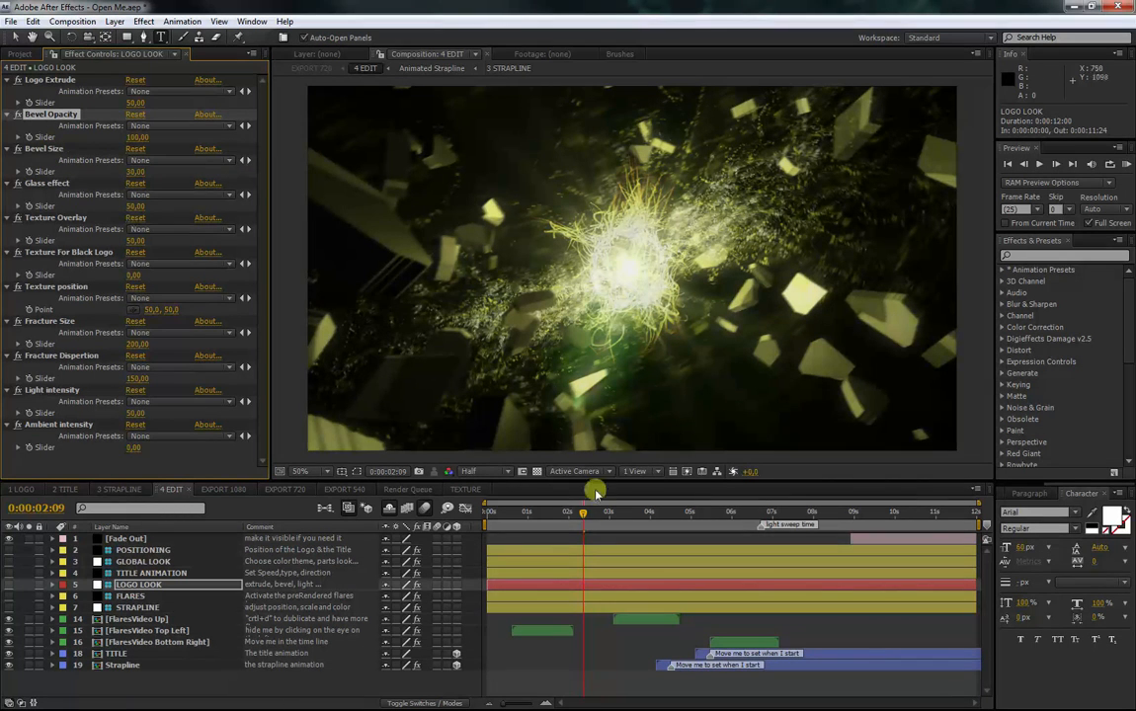
drag(735, 515, 812, 506)
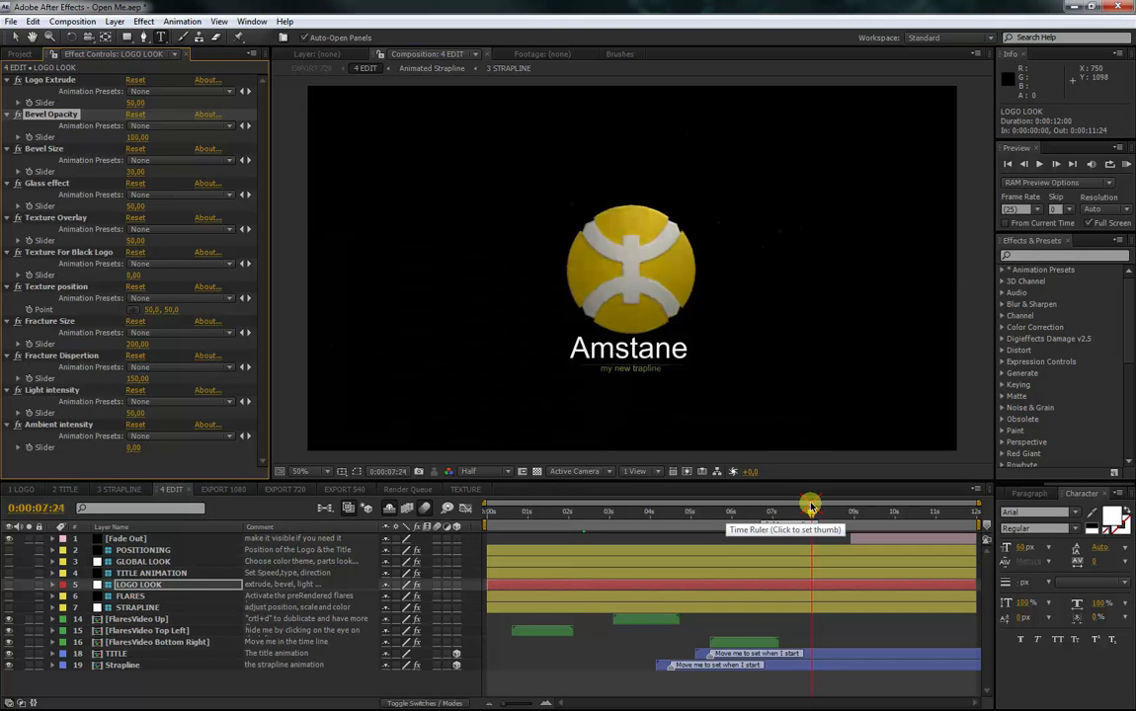
scroll(655, 245, up, 1)
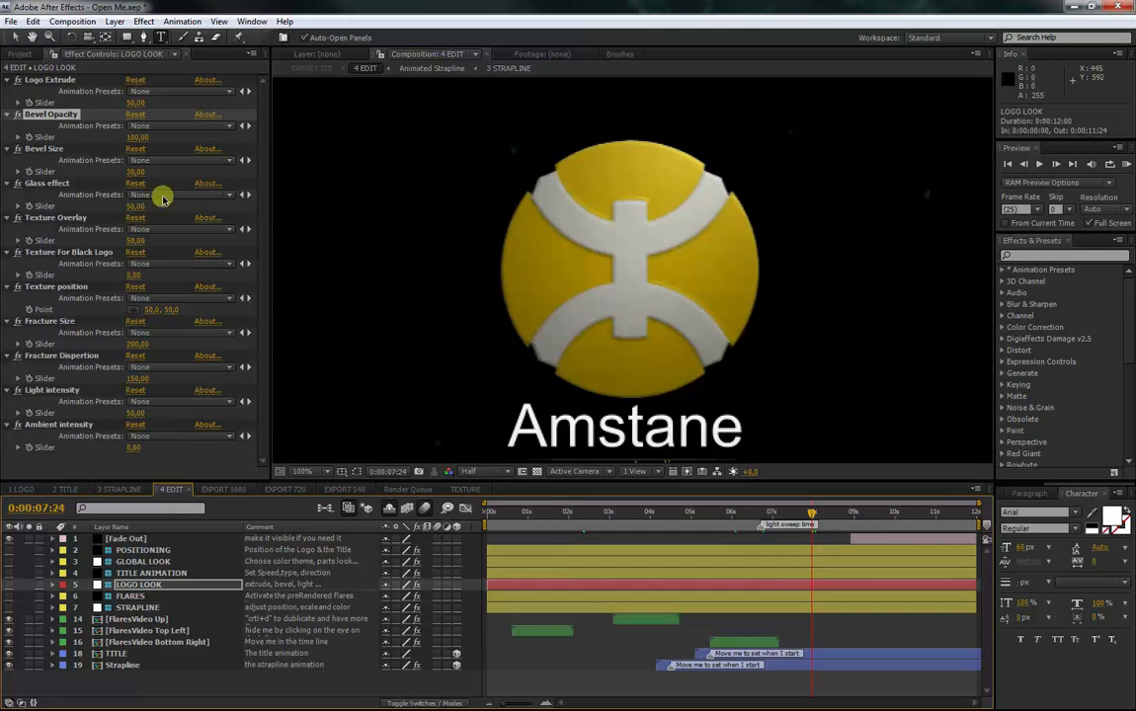
click(464, 471)
click(480, 503)
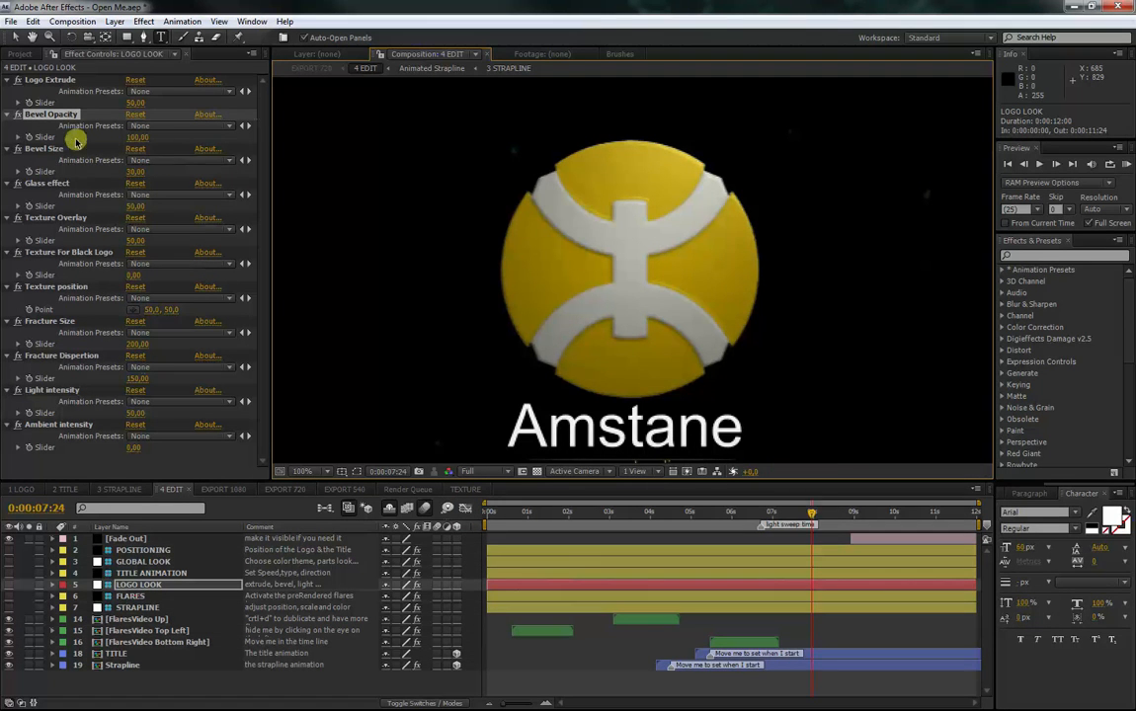
- Try Bevel Size at 100, settle it at 50, and set Bevel Opacity to 0
click(135, 172)
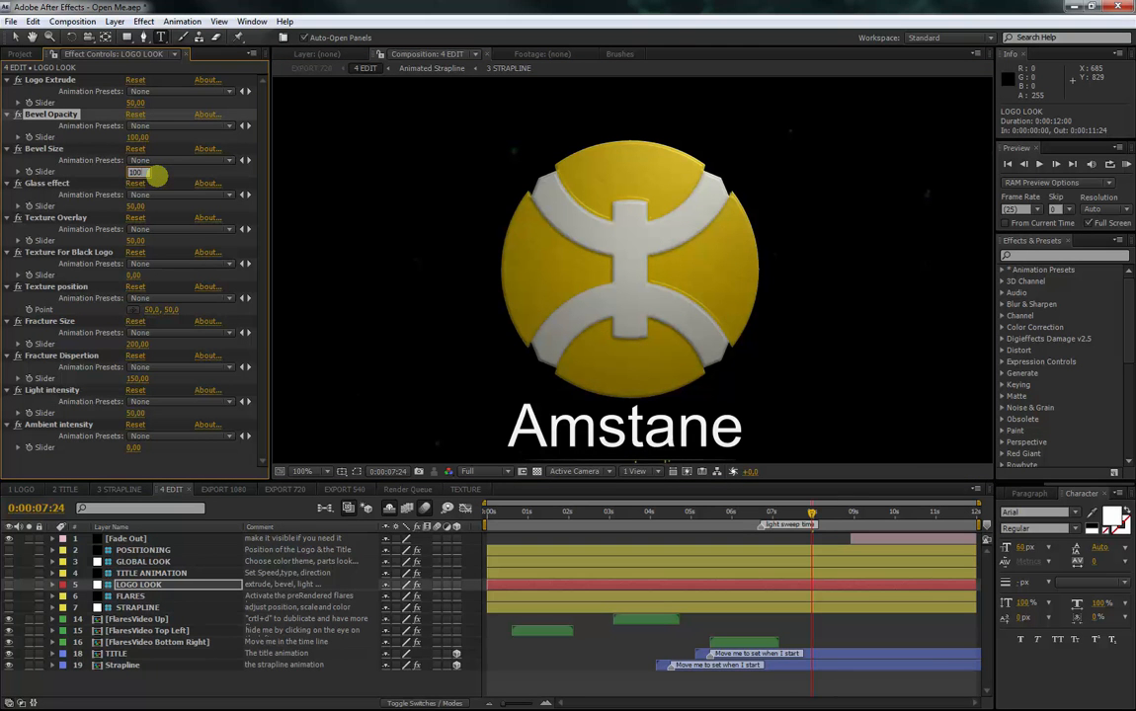
text(100)
key(Return)
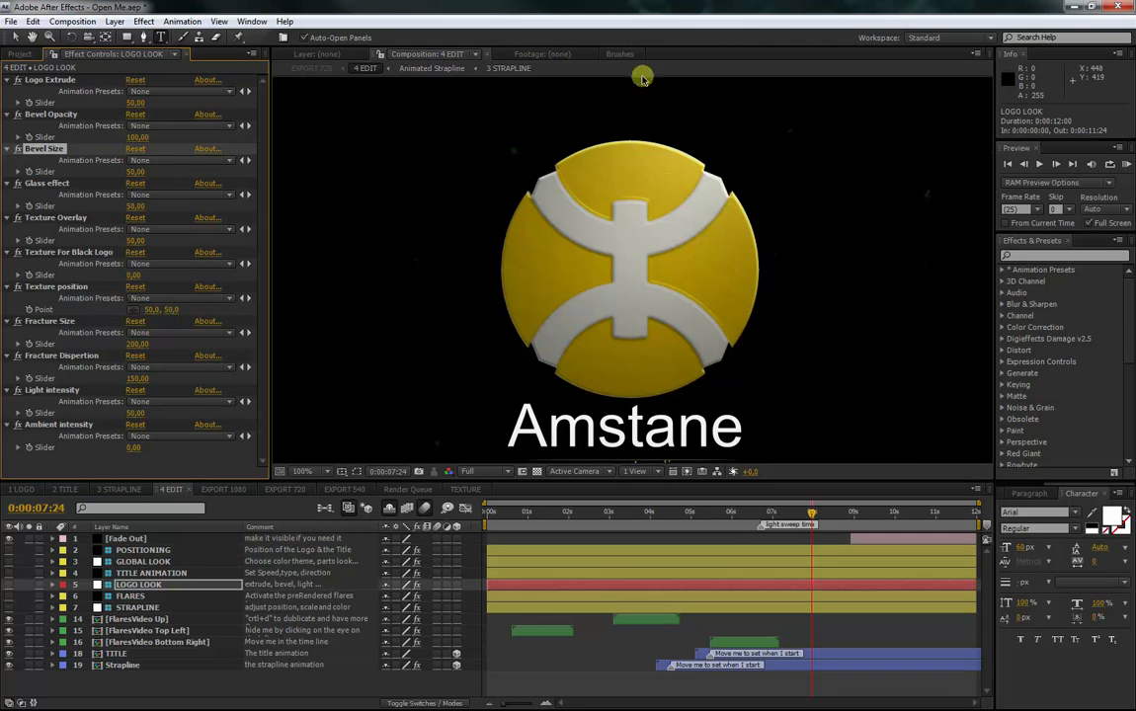
click(137, 138)
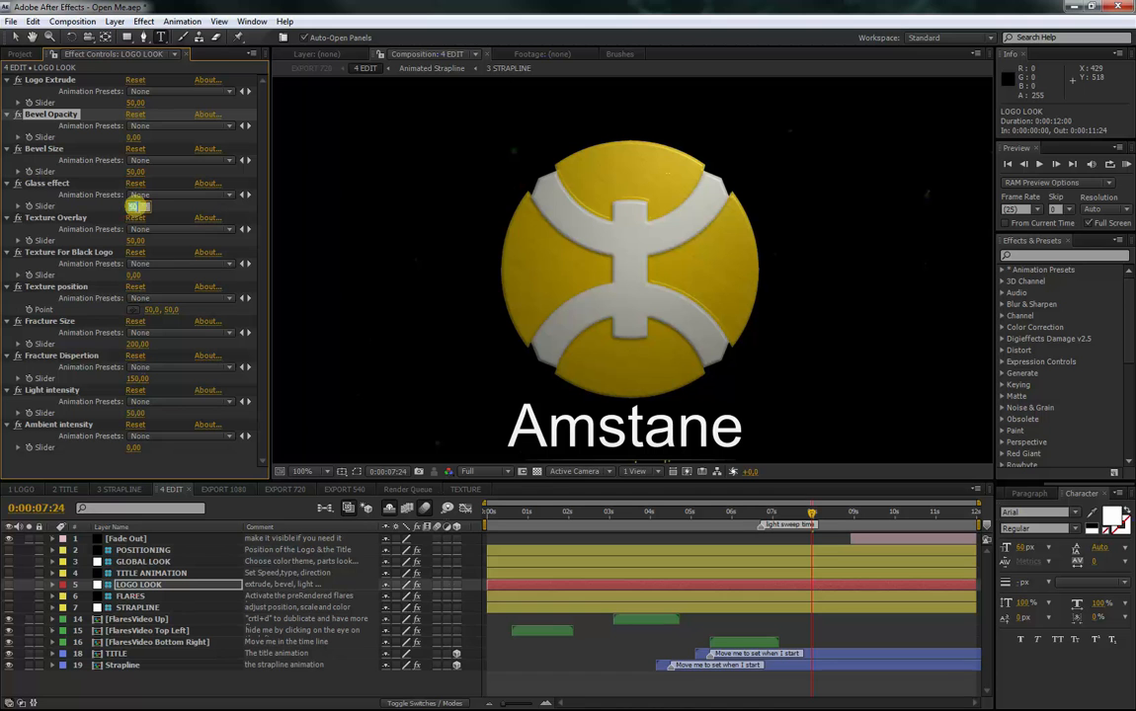
- Try a different Glass effect value, restore it to 50, and set Texture Overlay to 100
click(137, 207)
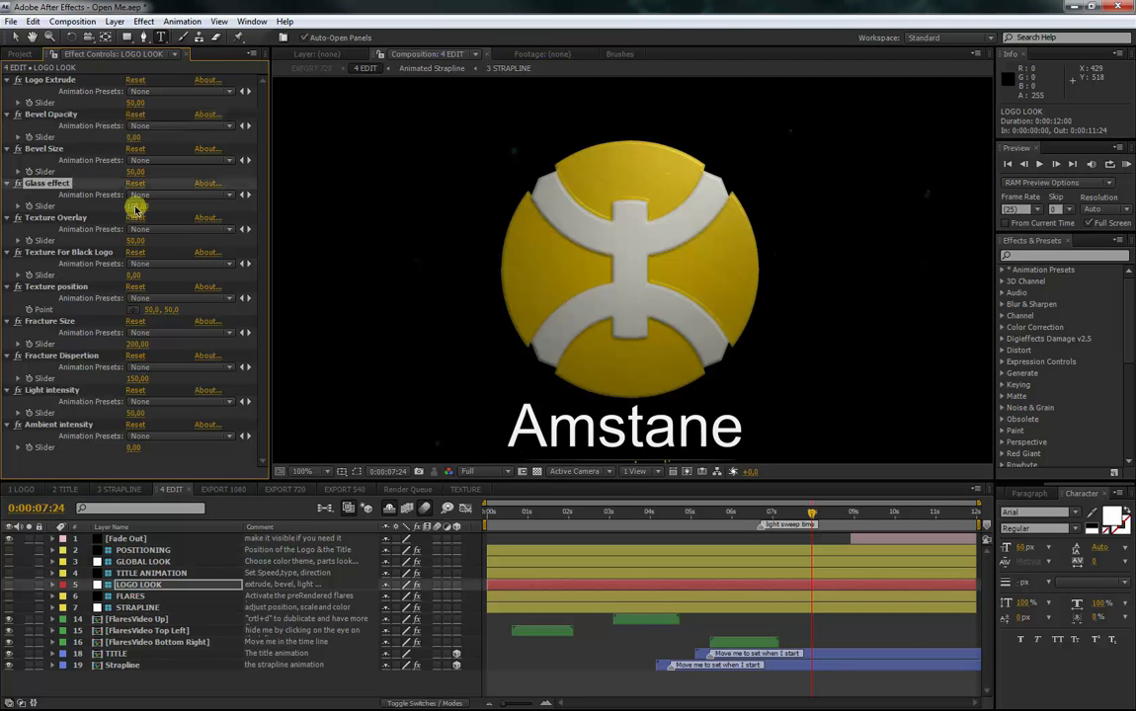
drag(138, 207, 647, 223)
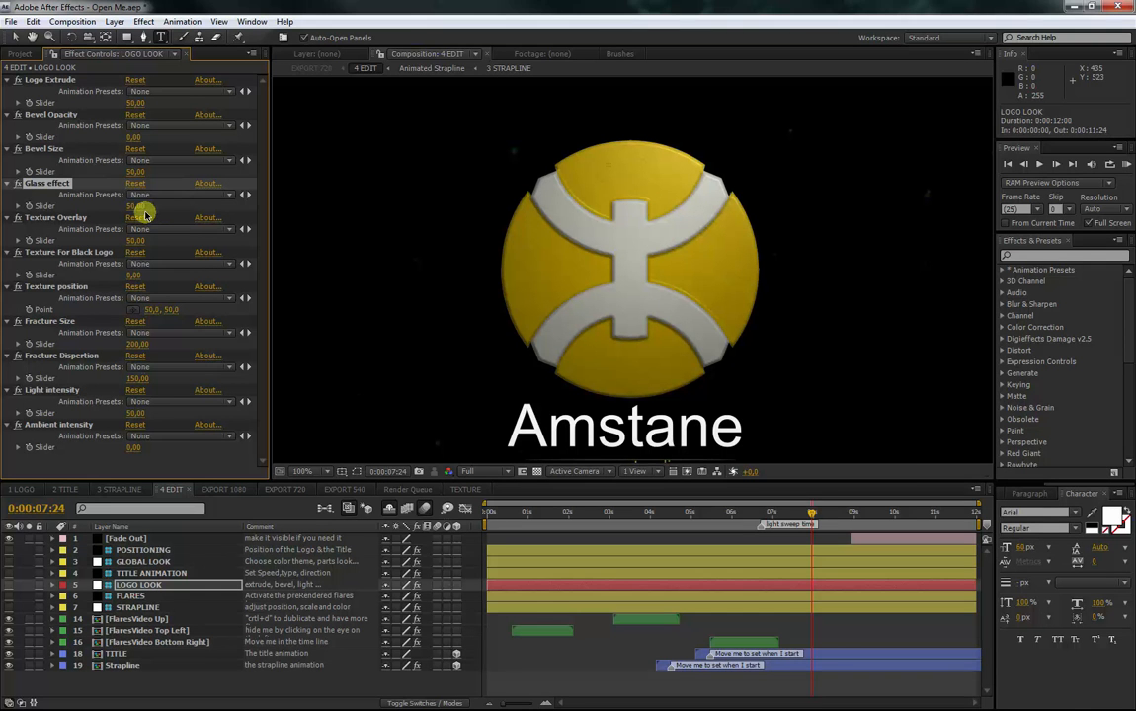
click(59, 219)
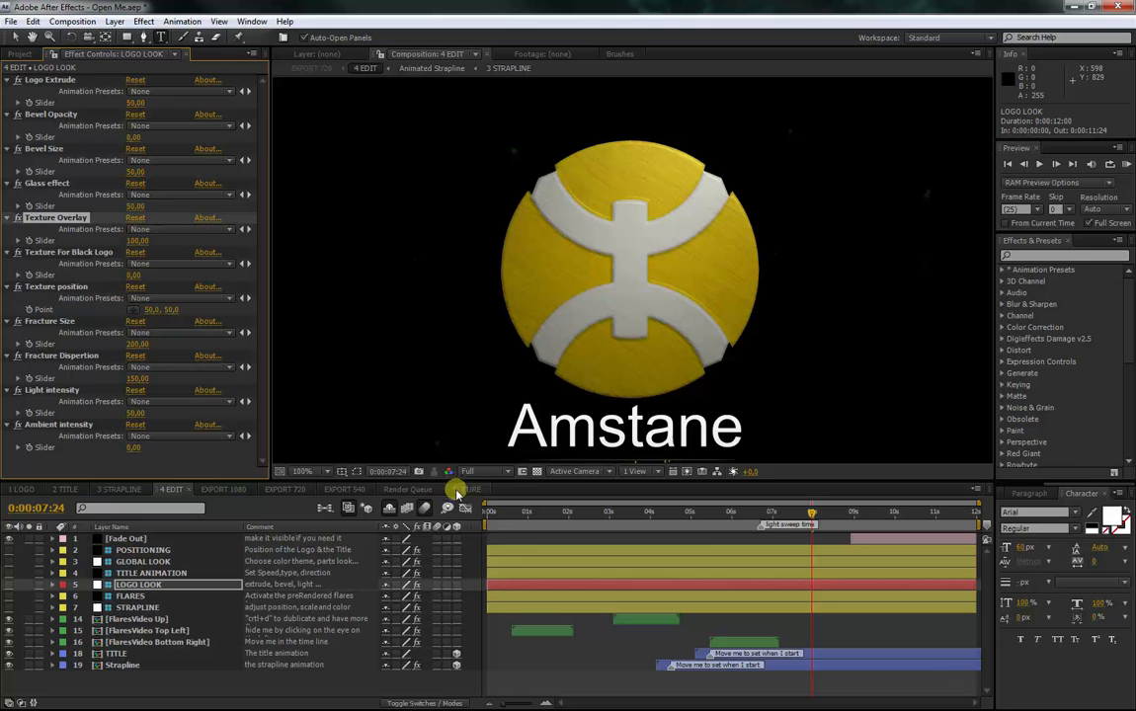
- Expand the project's Texture folder and open the TEXTURE composition
click(19, 53)
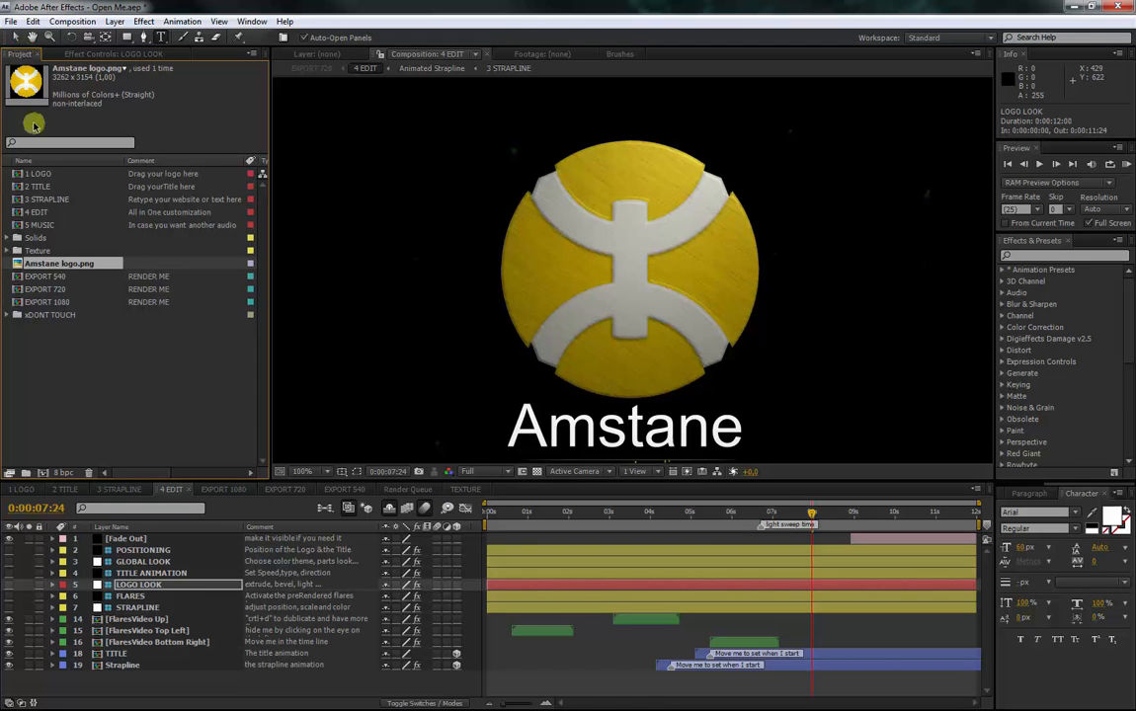
click(45, 252)
click(8, 251)
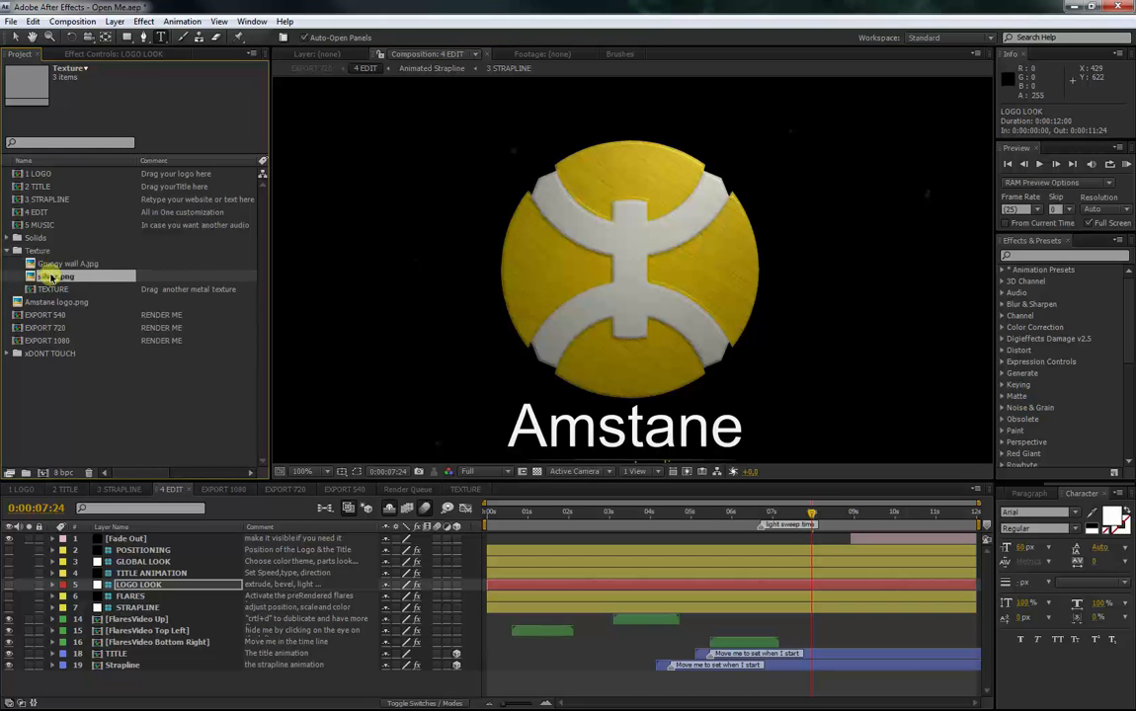
drag(43, 264, 35, 293)
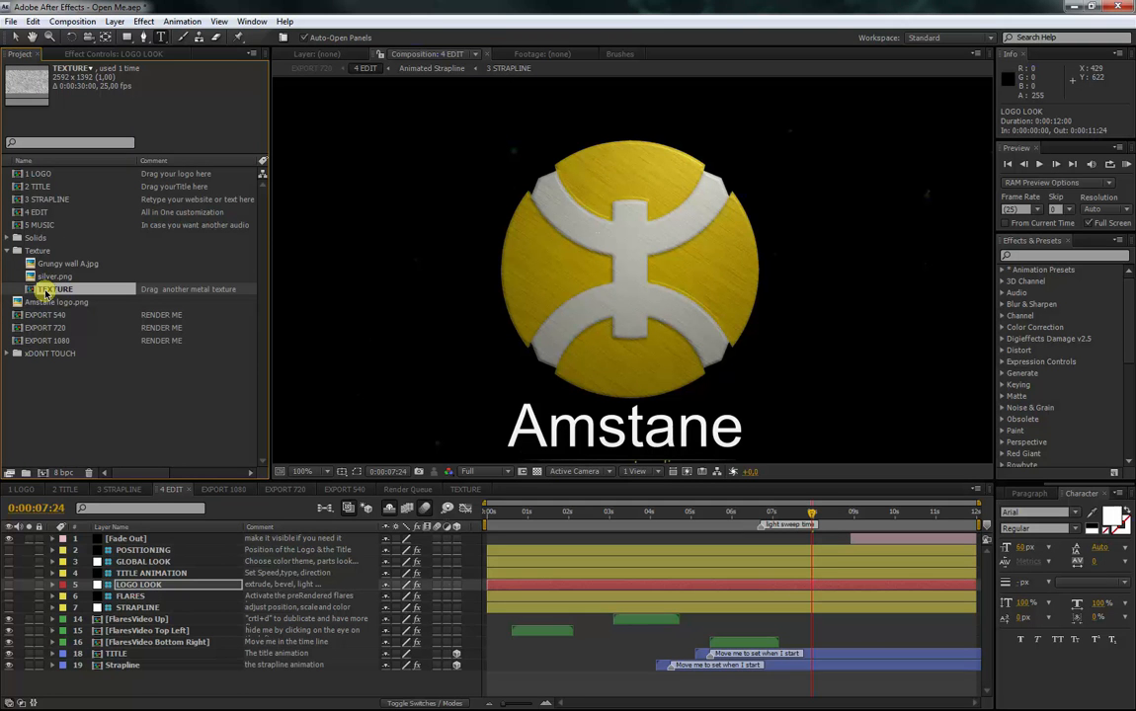
double_click(44, 291)
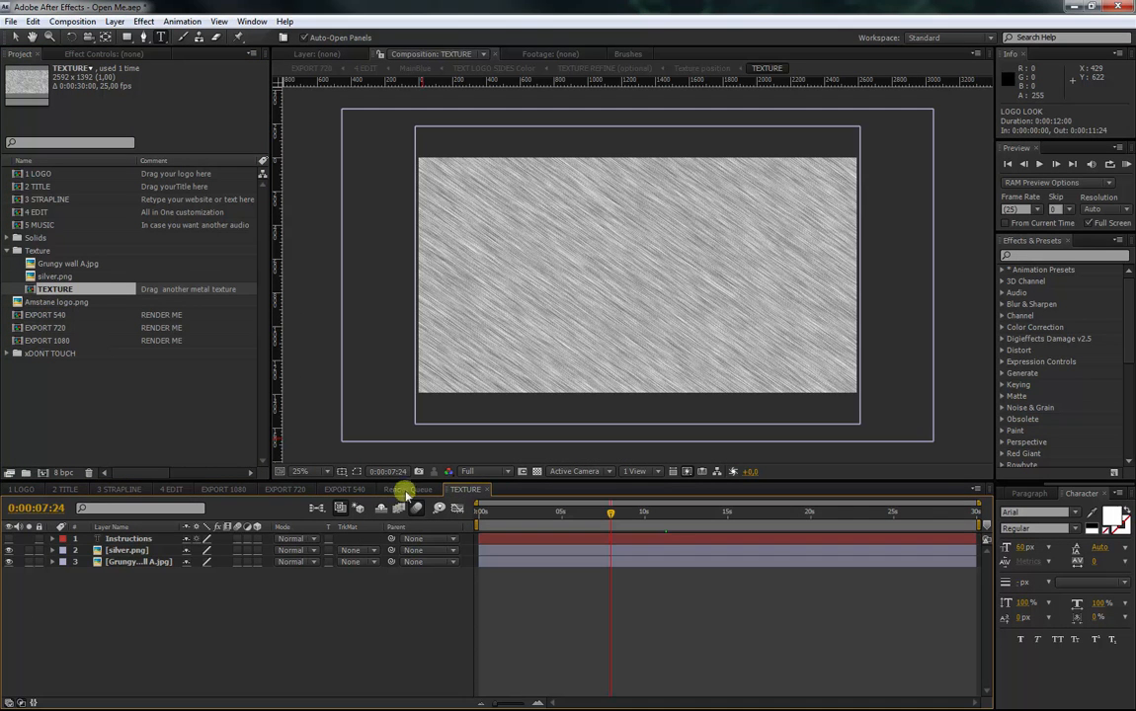
- Hide the silver.png layer to use the grungy wall texture, and return to the LOGO LOOK effect controls in 4 EDIT
click(9, 550)
click(127, 551)
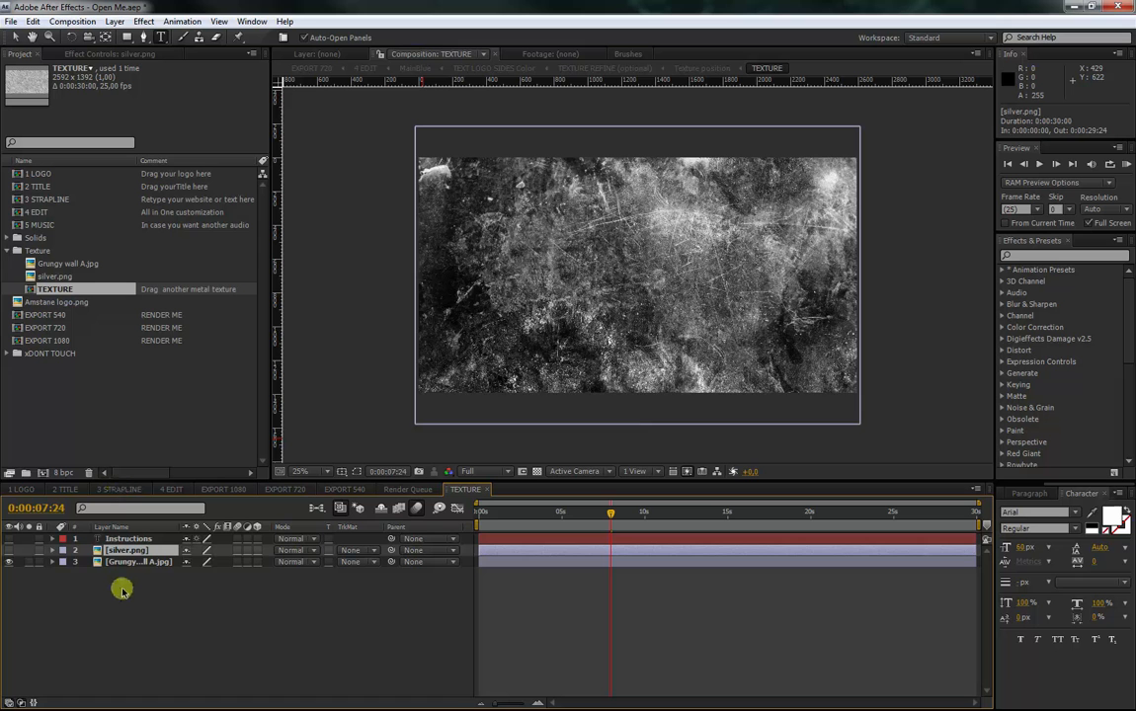
click(170, 490)
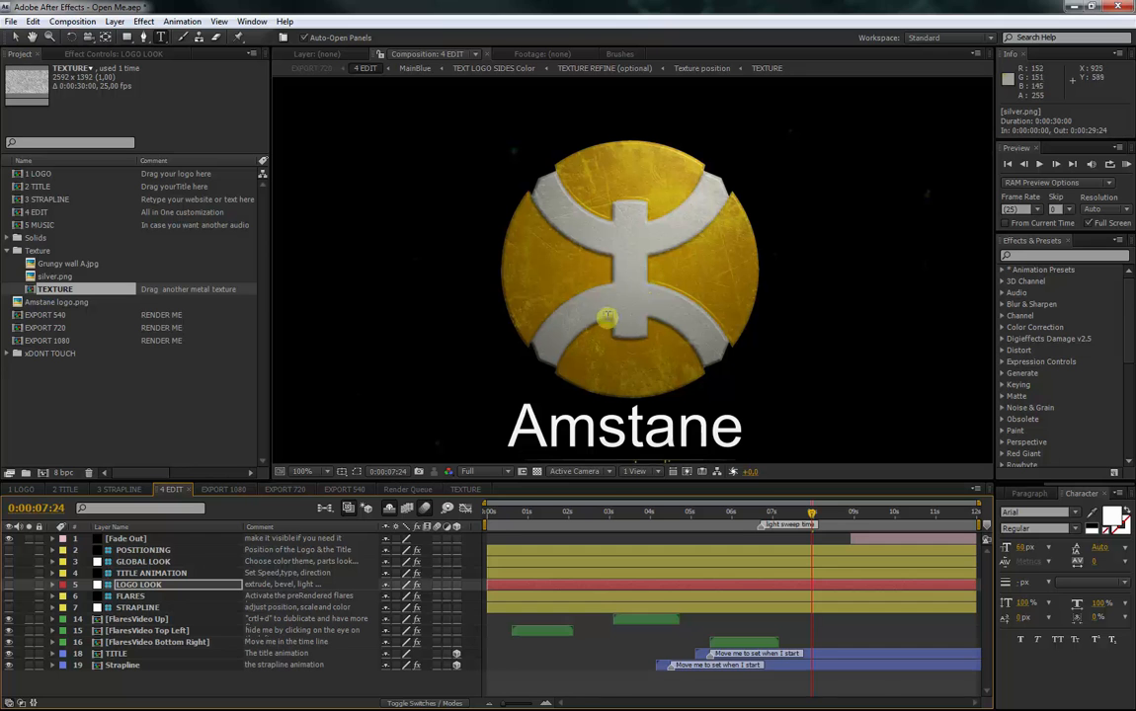
click(111, 53)
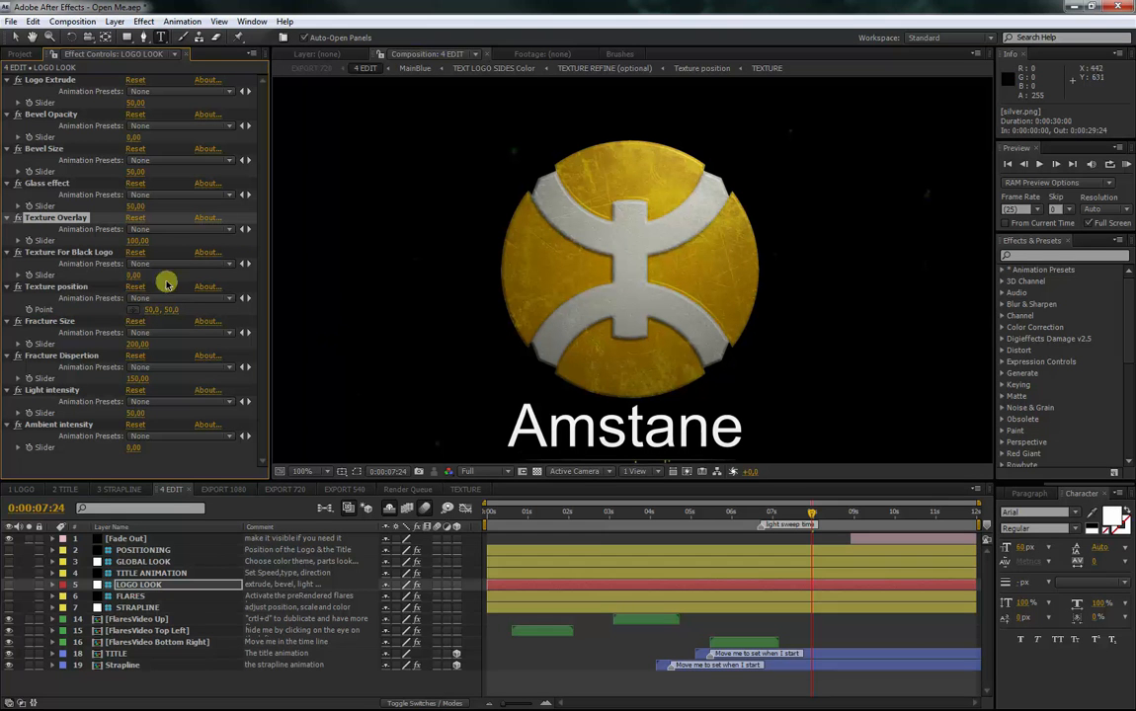
- Try a Fracture Size of 100 on the logo with the playhead at 0:00:04:16
click(55, 287)
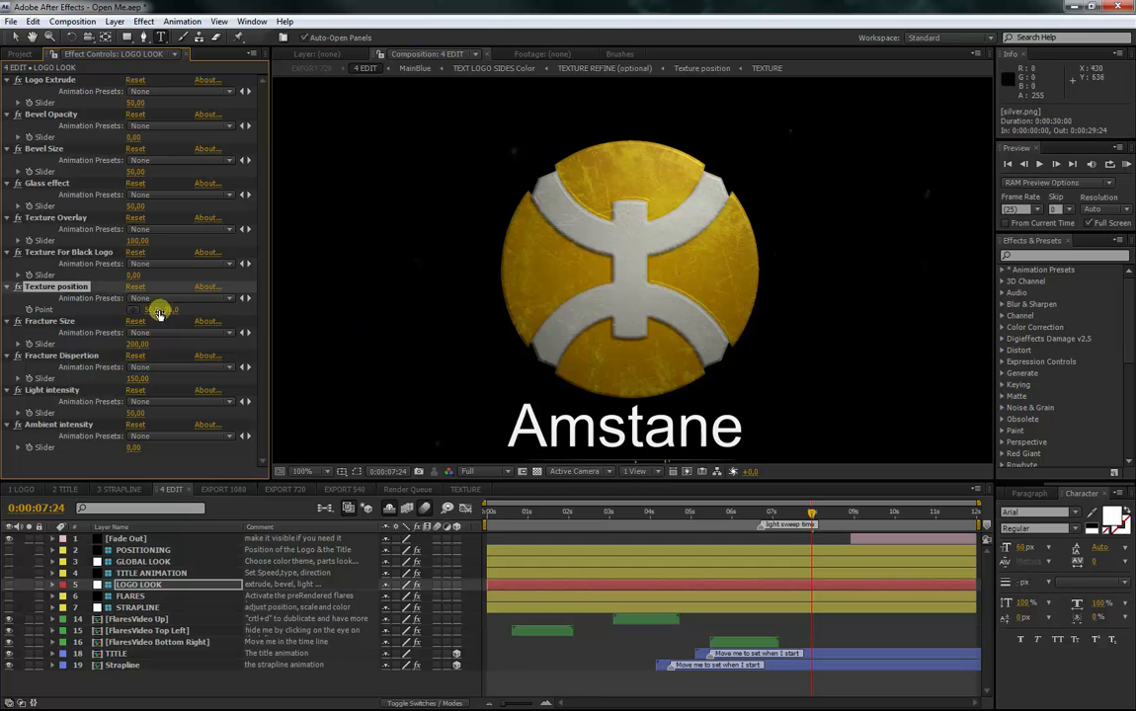
click(139, 288)
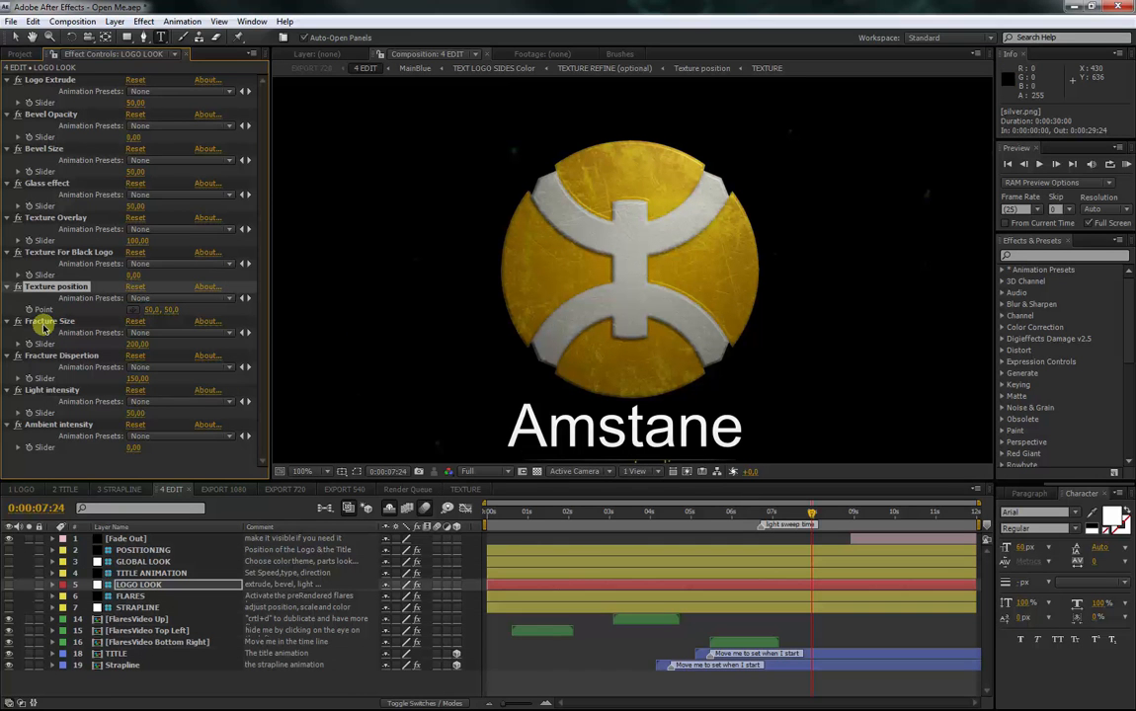
click(45, 323)
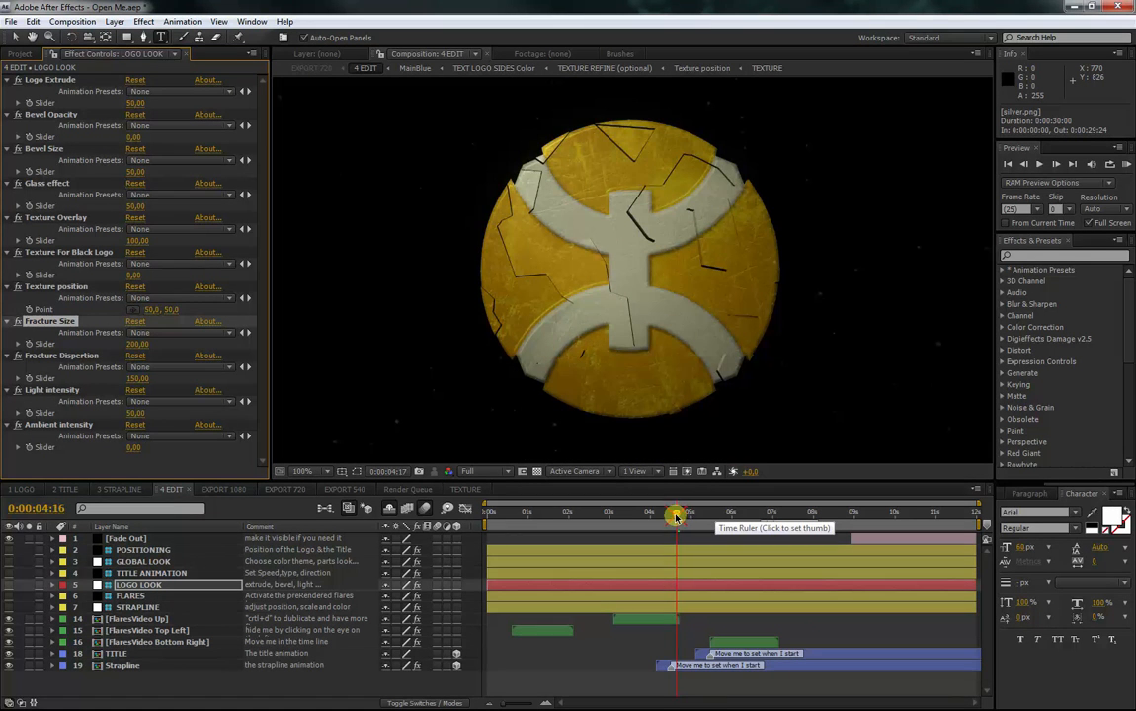
drag(671, 518, 673, 521)
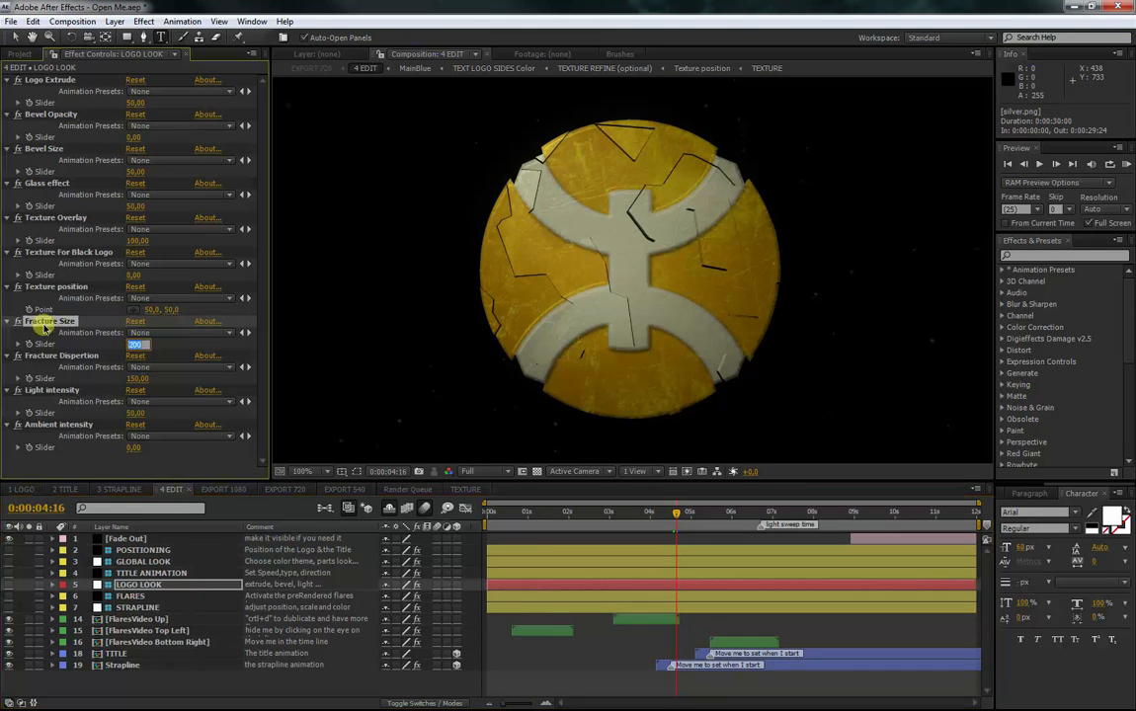
click(148, 345)
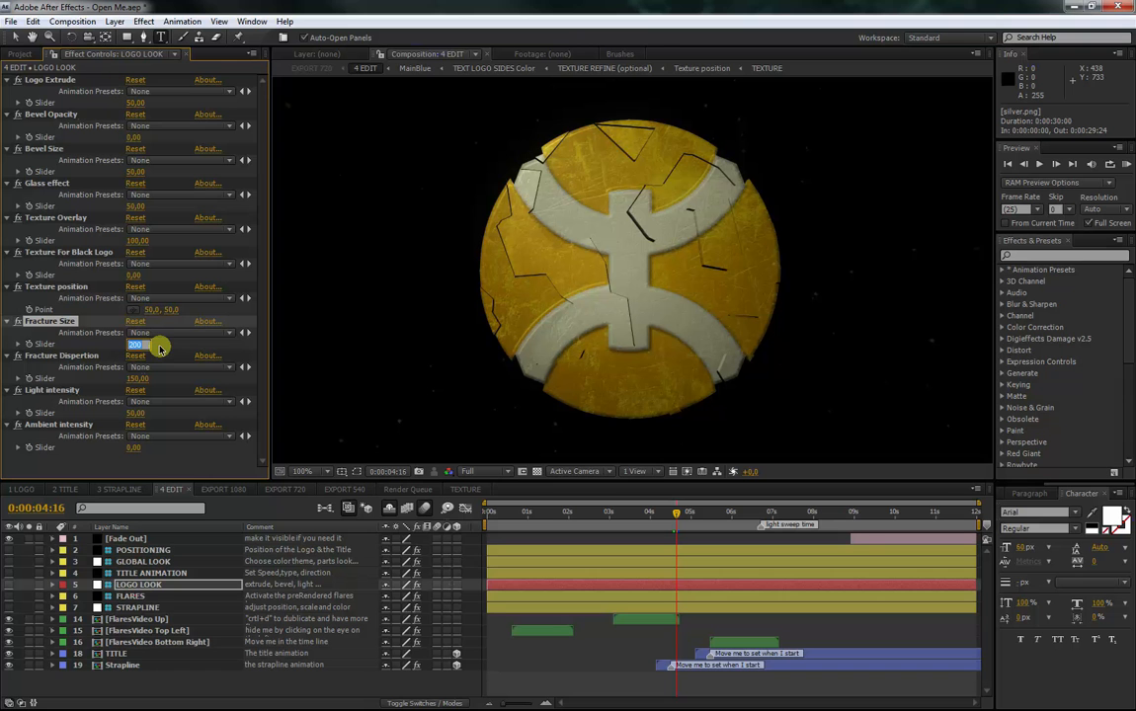
click(155, 348)
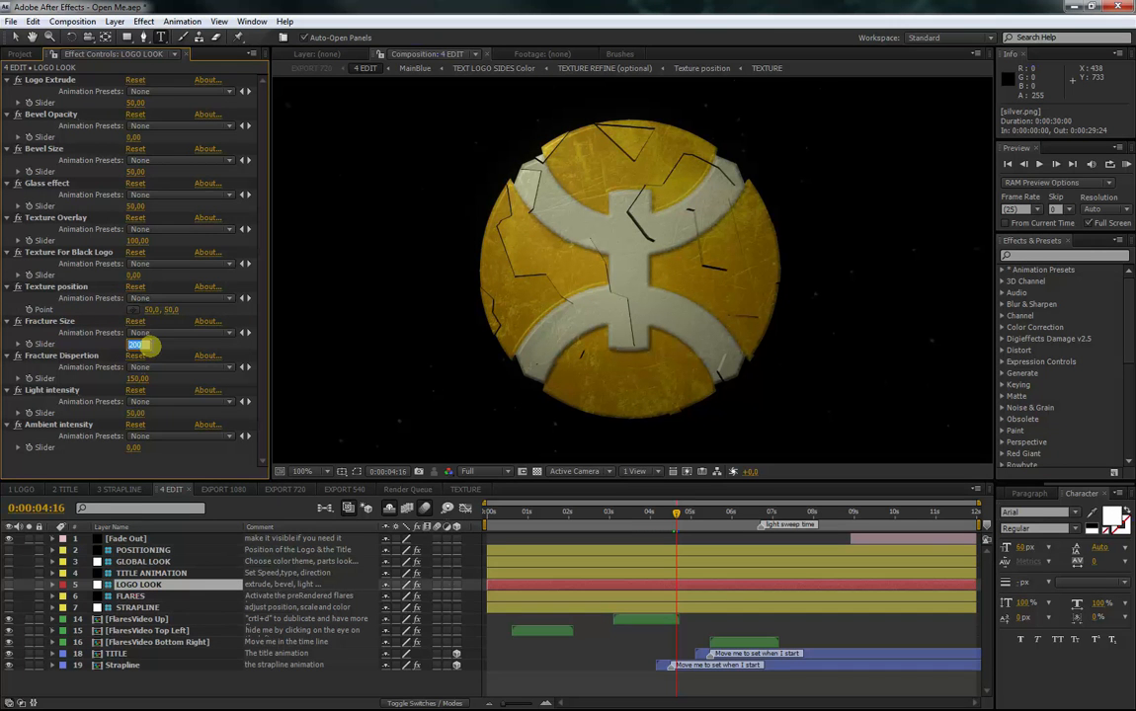
key(Return)
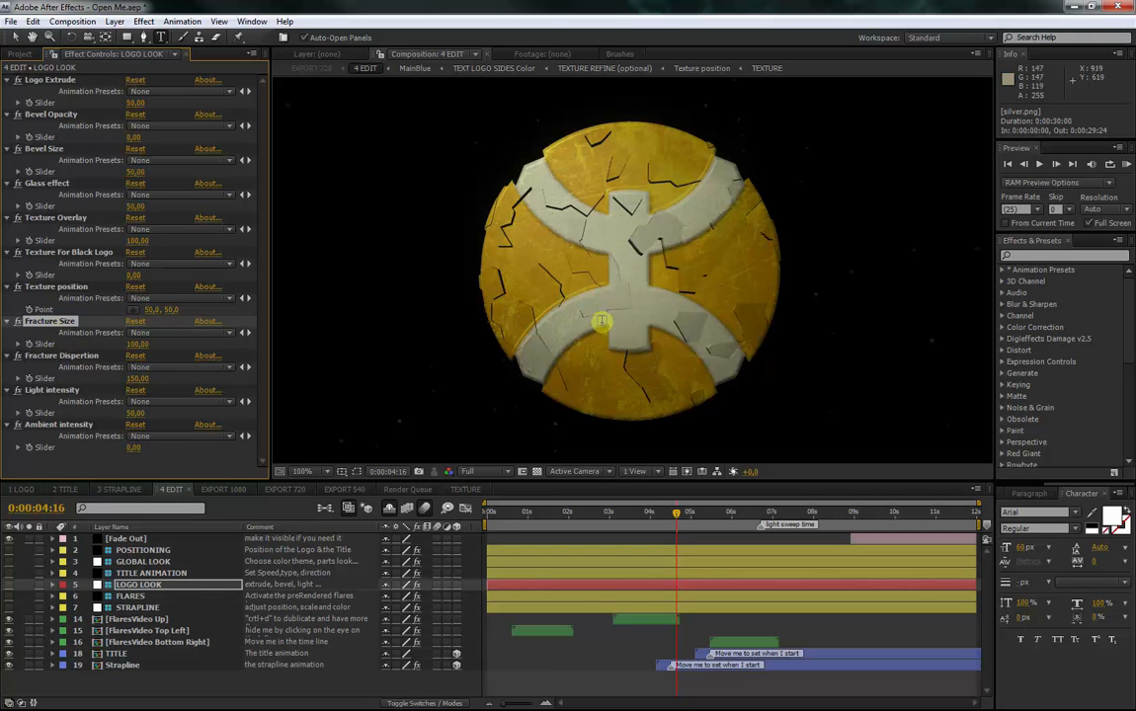
- Go to 0:00:02:06, show the whole frame at 50%, and set Fracture Size back to 200
click(579, 514)
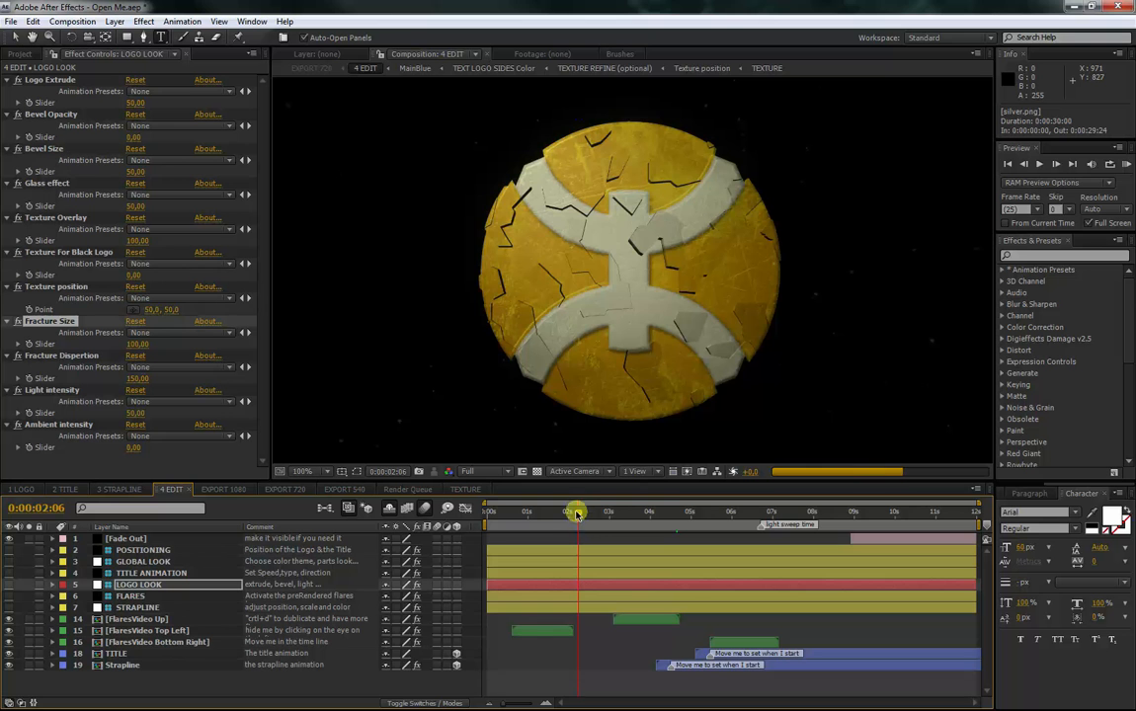
scroll(621, 309, down, 2)
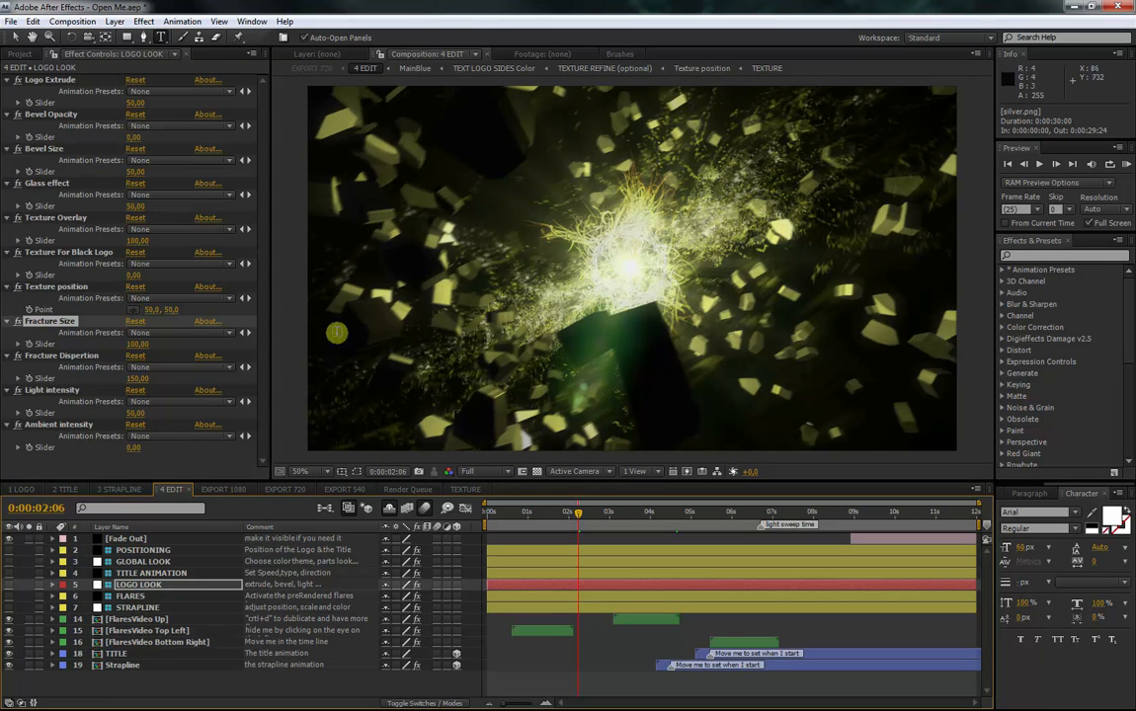
click(138, 343)
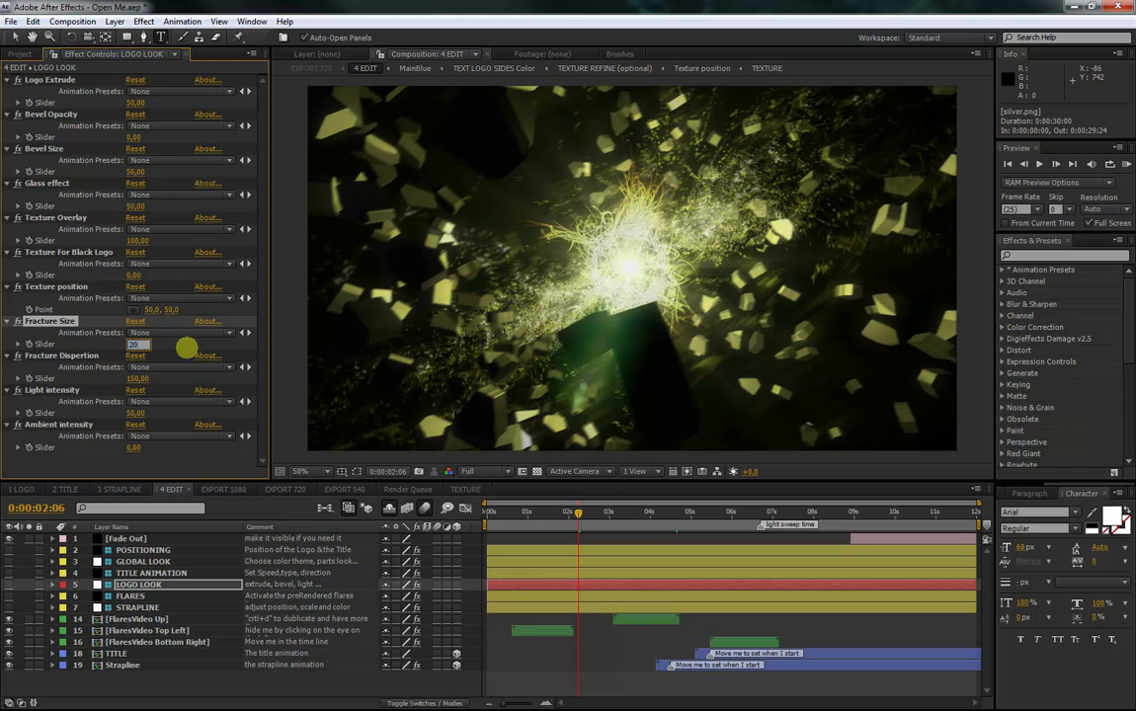
key(Return)
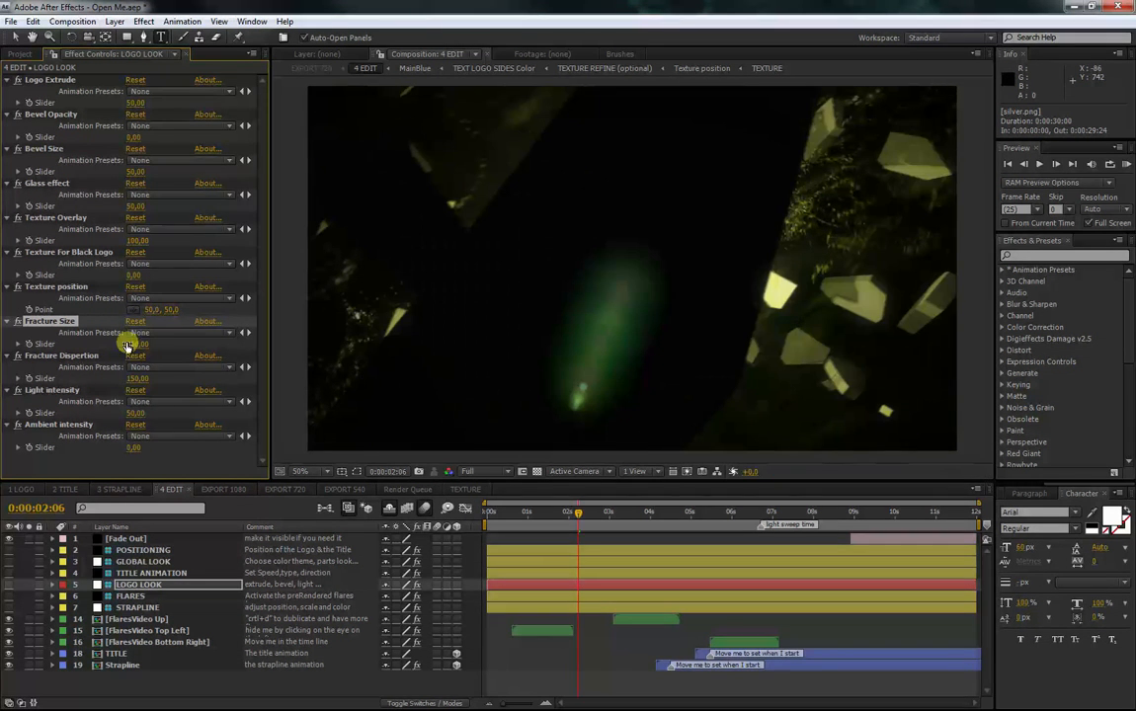
- Try a Fracture Size of 175 on the flying fragments at 0:00:01:23
click(565, 513)
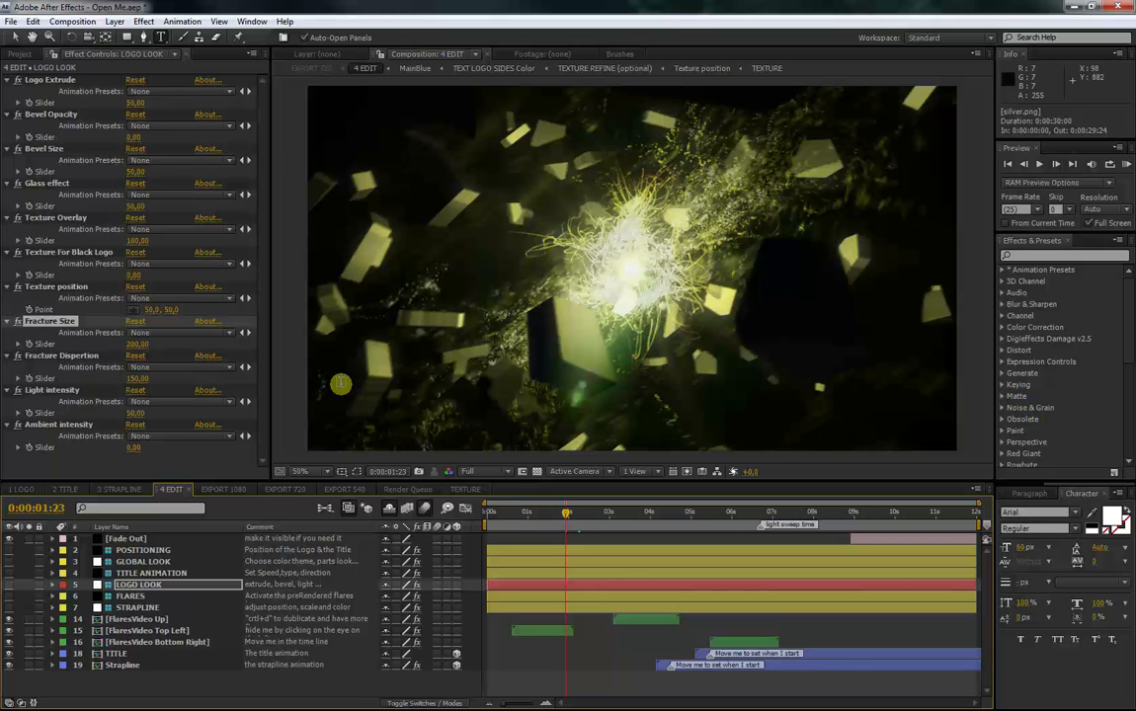
click(138, 345)
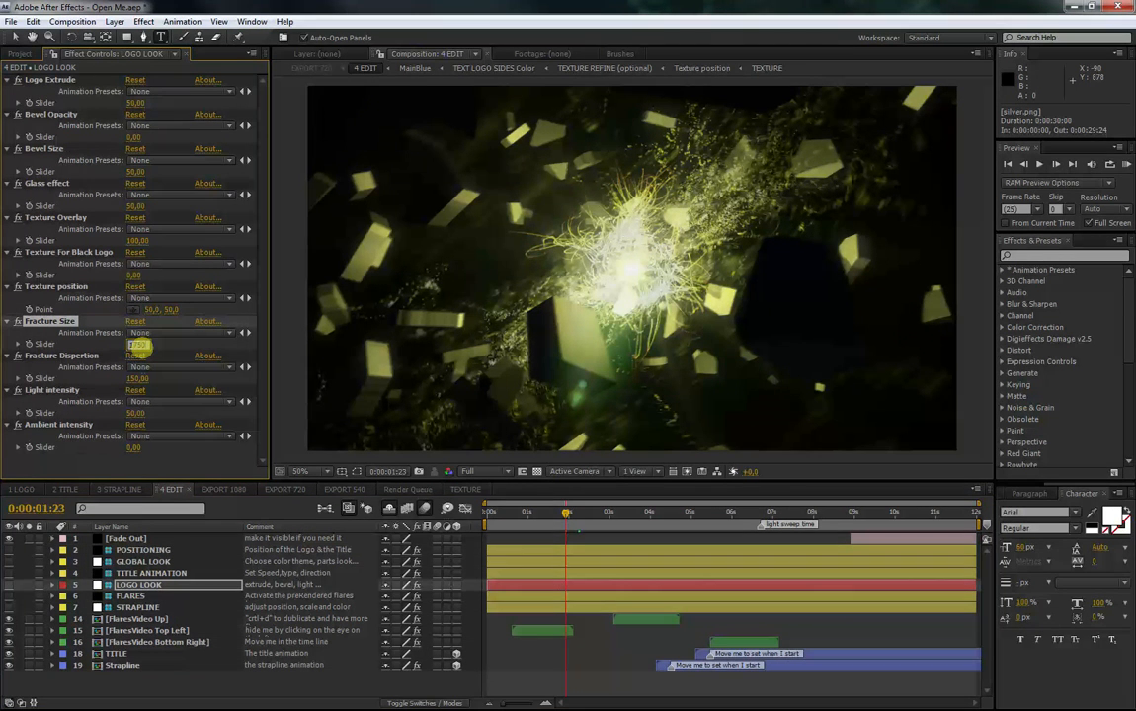
key(Return)
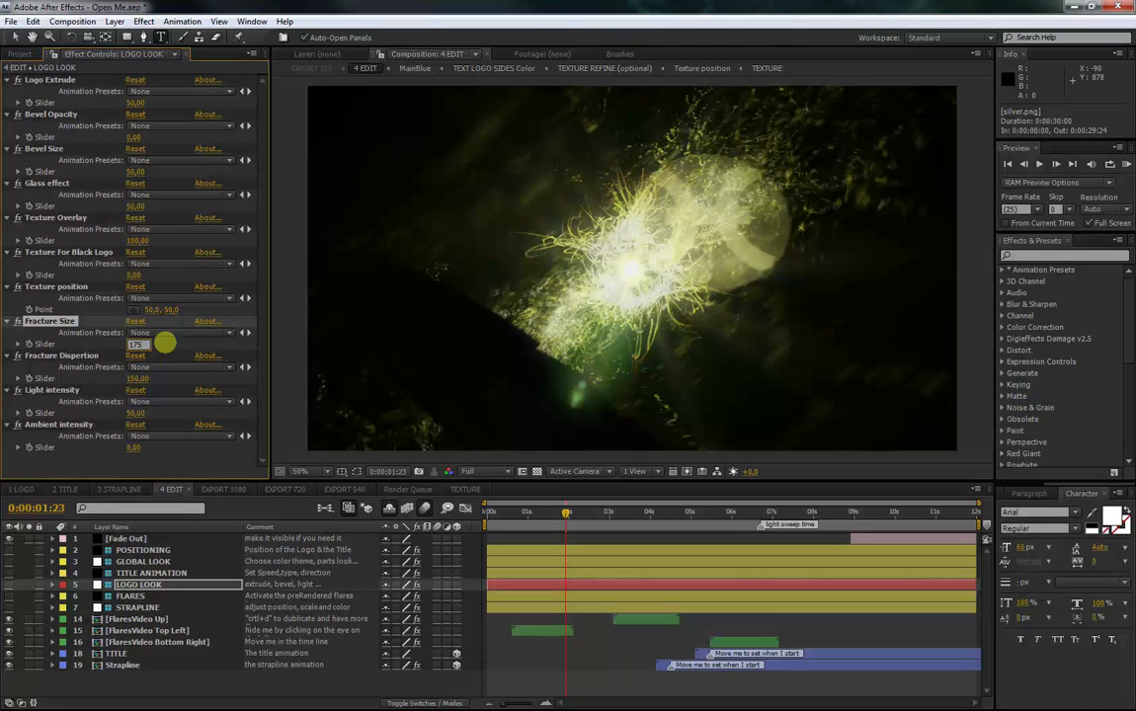
key(Return)
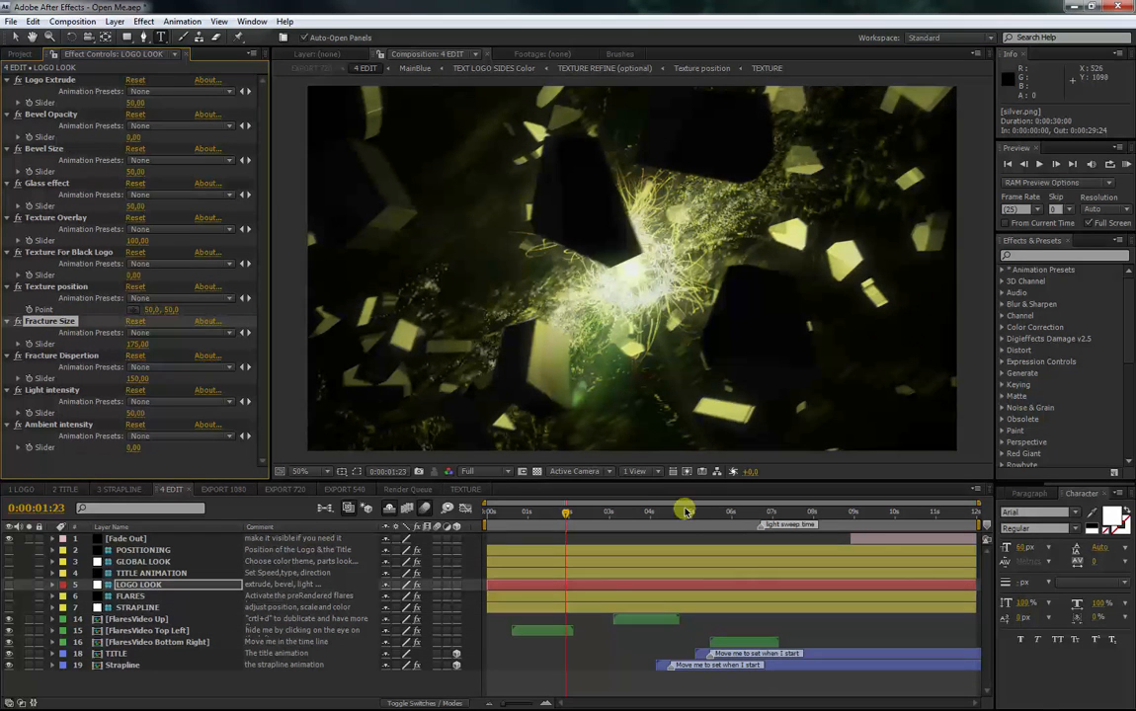
- Set Fracture Size to 150 with the playhead at 0:00:04:05
mouse_move(684, 511)
mouse_down()
mouse_move(654, 512)
mouse_move(669, 518)
mouse_up()
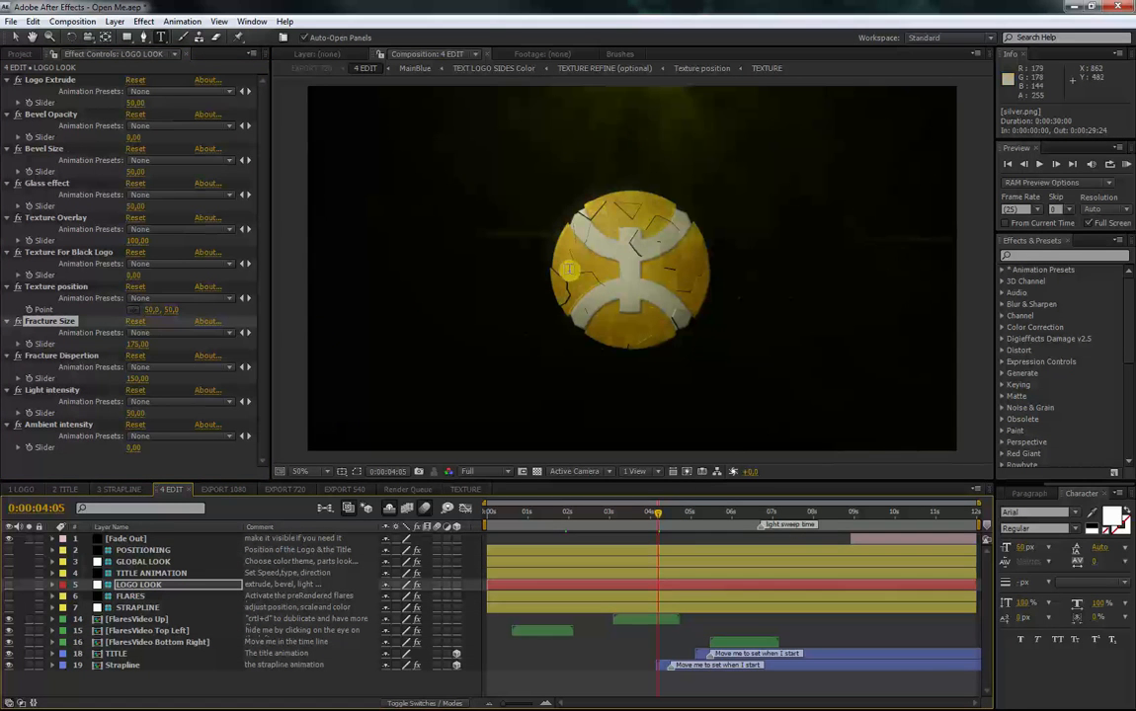
click(138, 345)
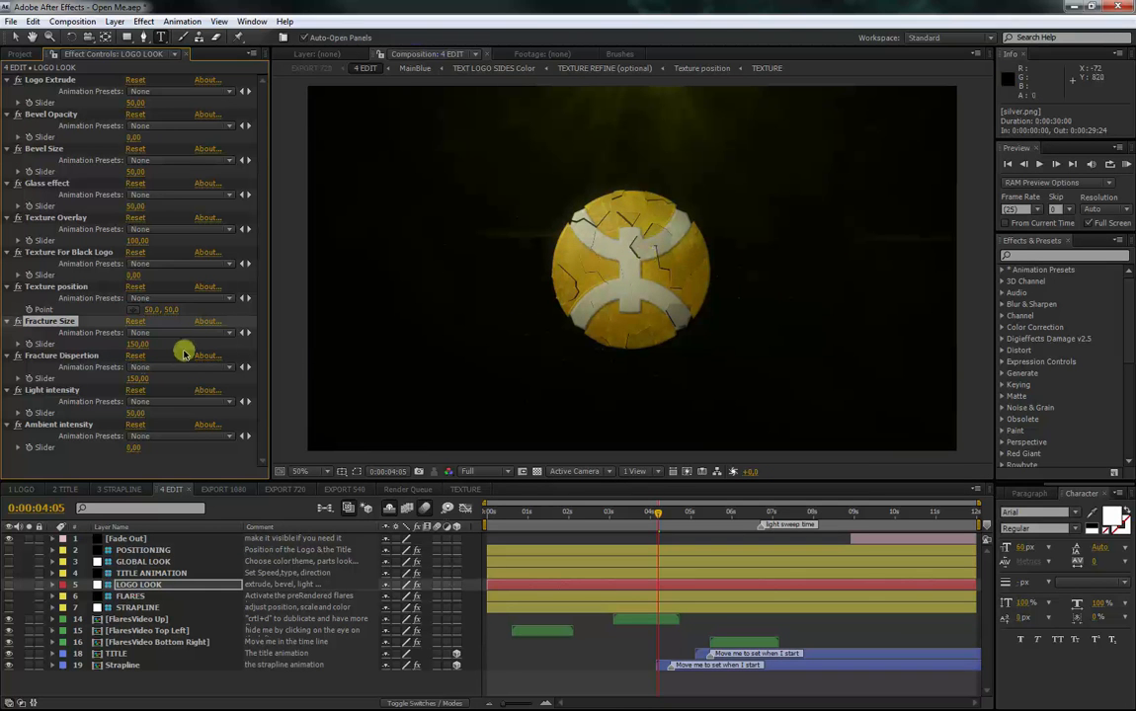
- Switch the preview resolution to Half and scrub through the logo formation up to 0:00:04:13
drag(656, 515, 643, 515)
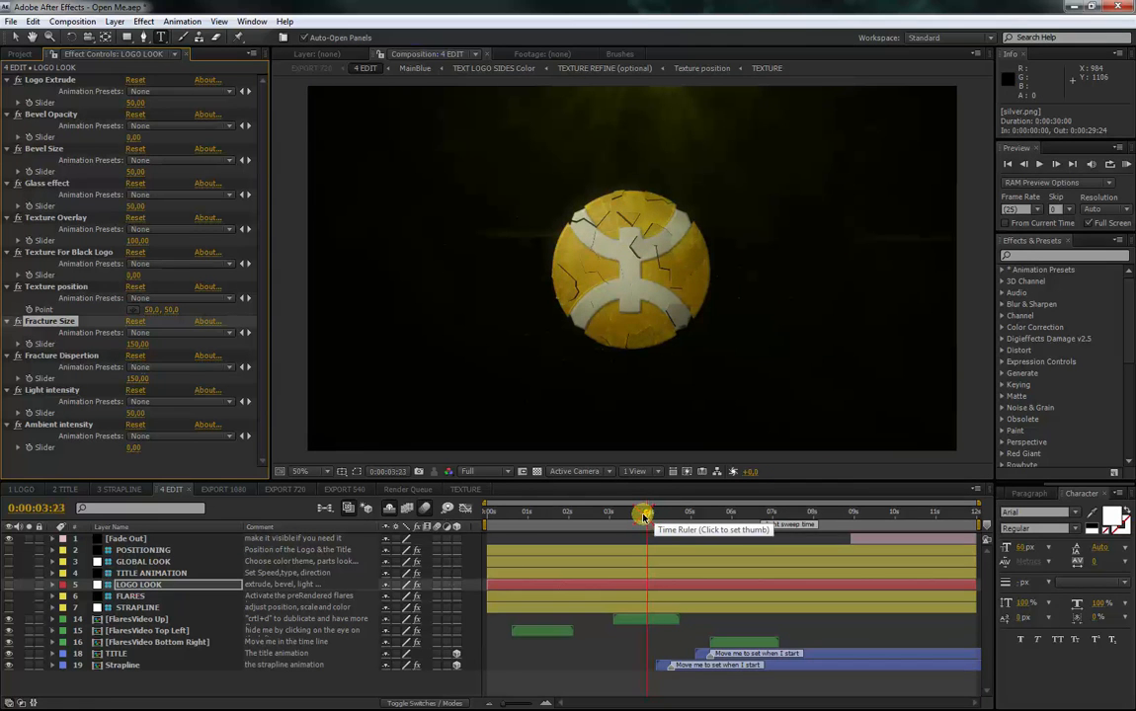
click(481, 472)
click(492, 523)
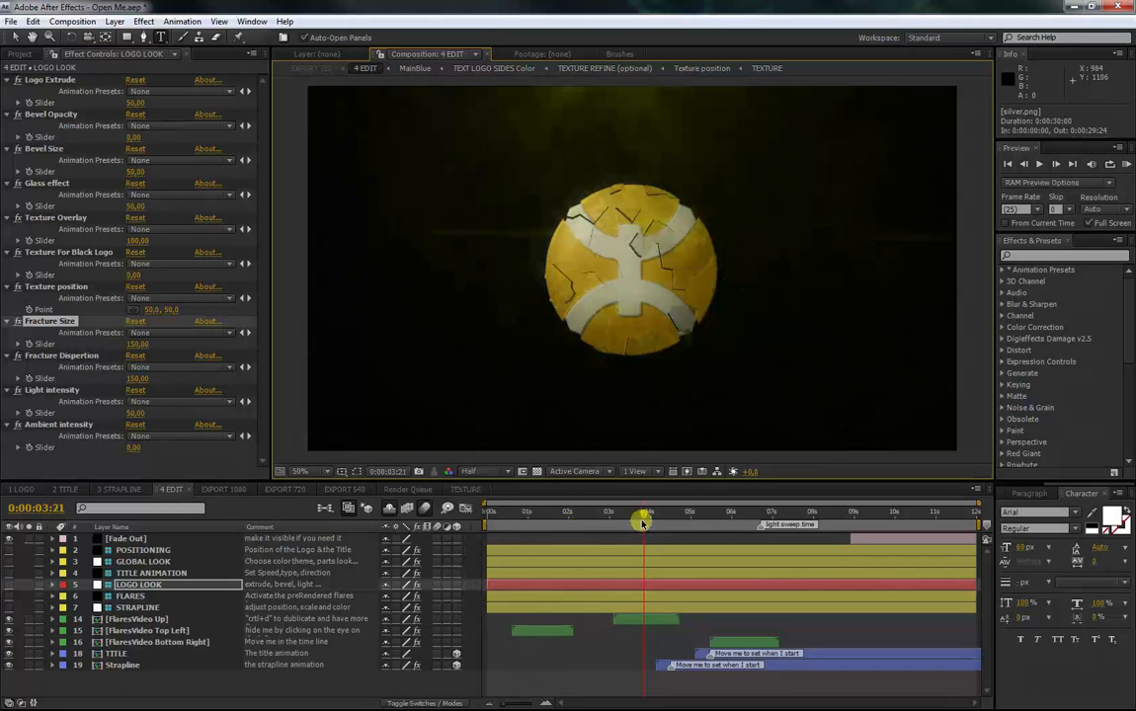
drag(646, 515, 672, 518)
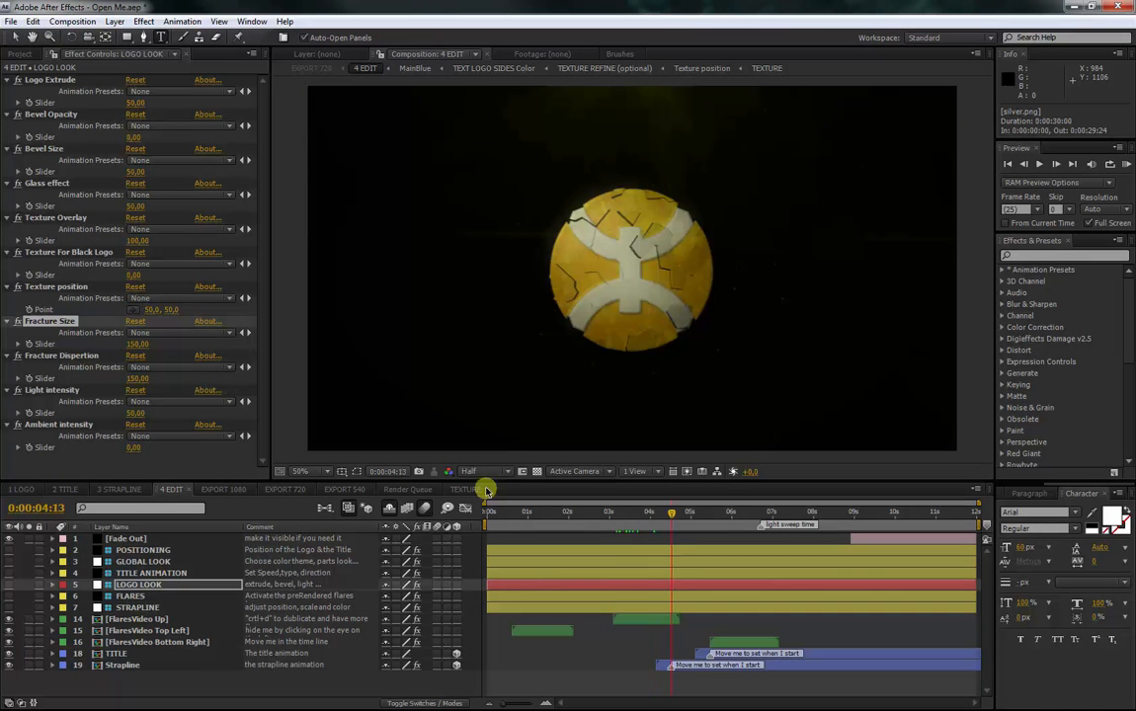
- Try Fracture Dispertion at 0 and at 50, checking the fragments between 0:00:04:13 and 0:00:04:00
click(61, 356)
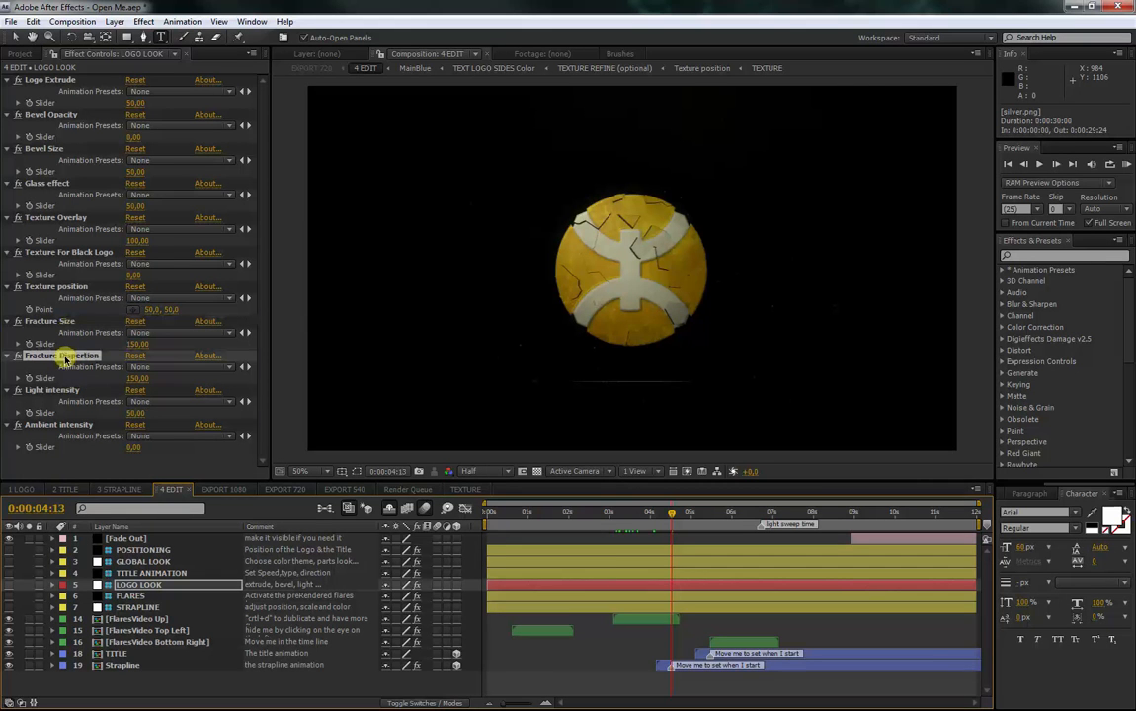
click(139, 379)
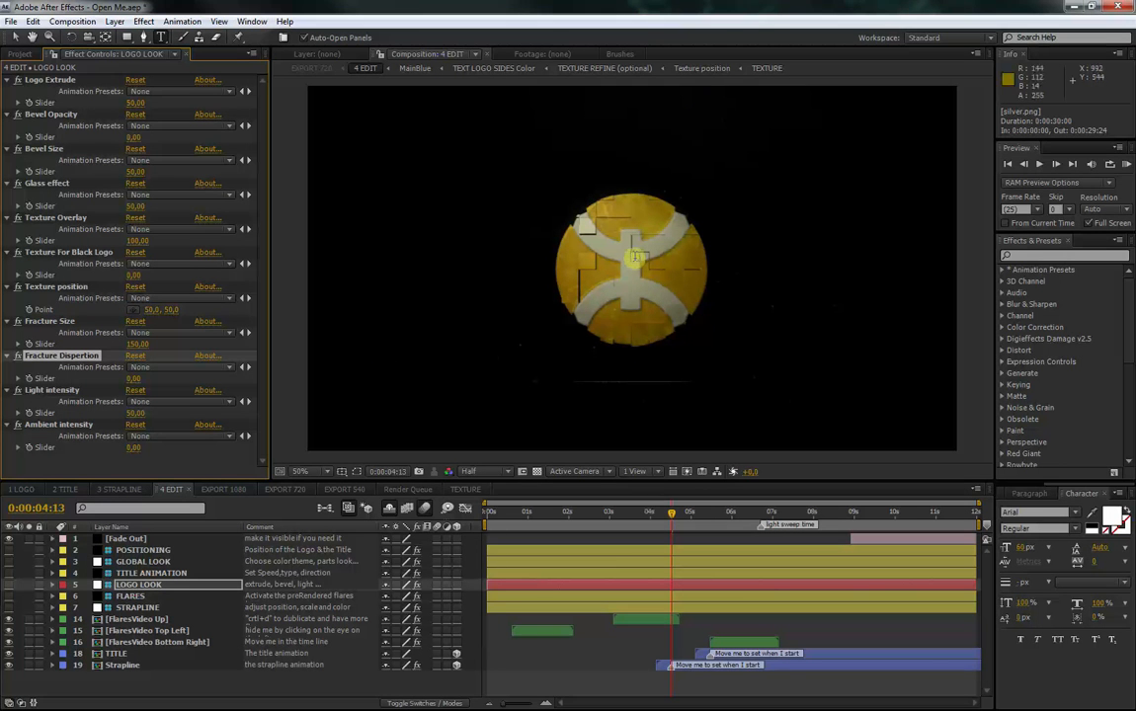
drag(674, 512, 653, 521)
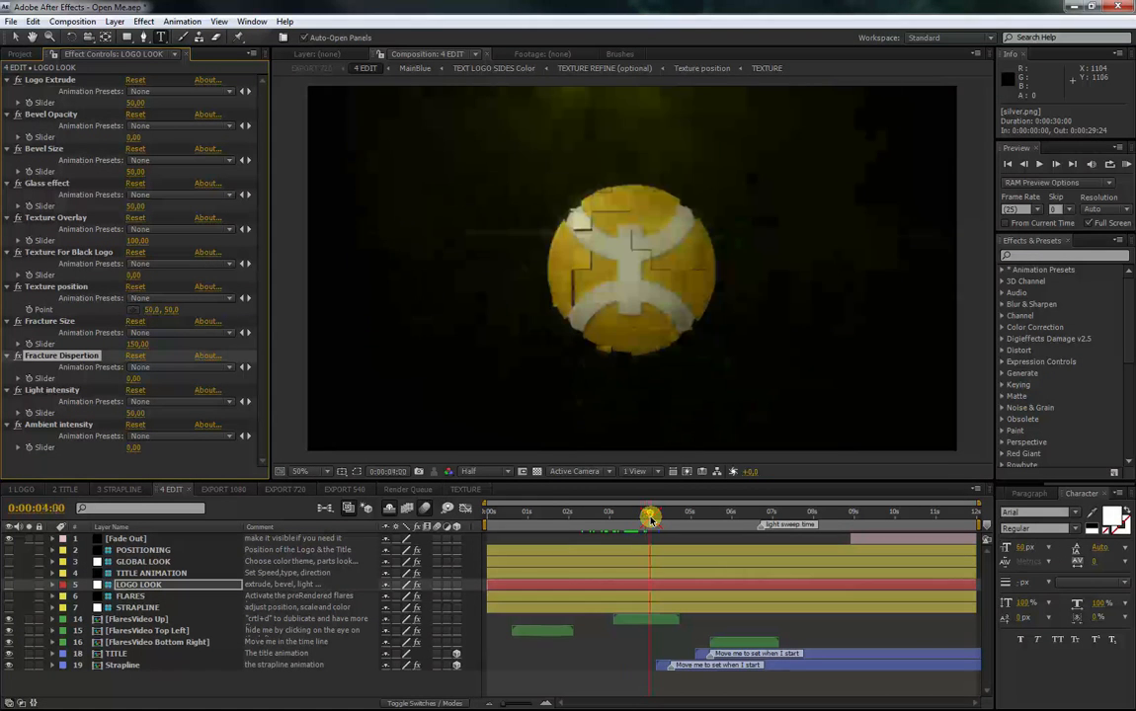
click(133, 378)
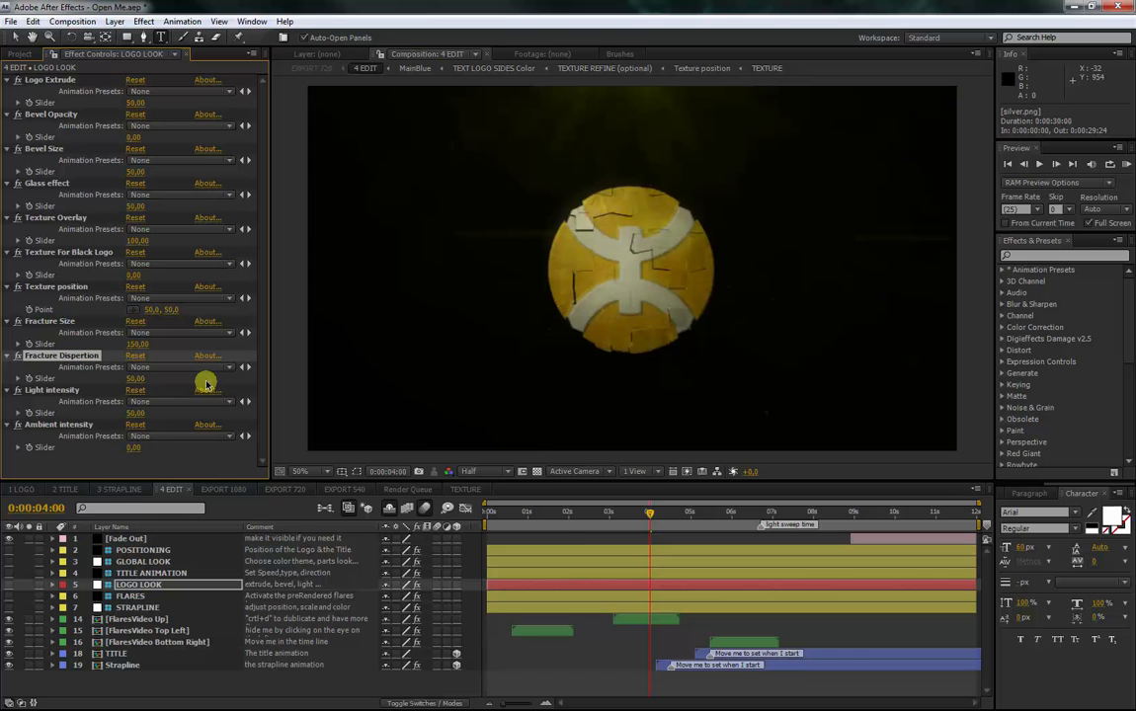
click(132, 413)
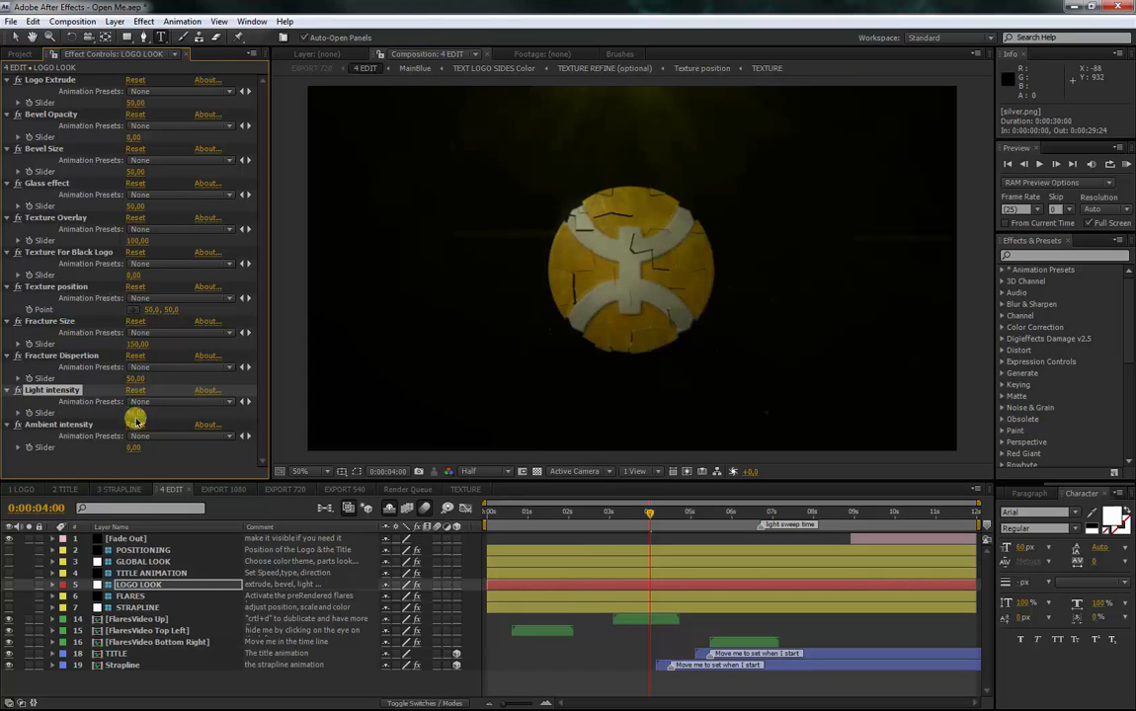
text(50)
key(Return)
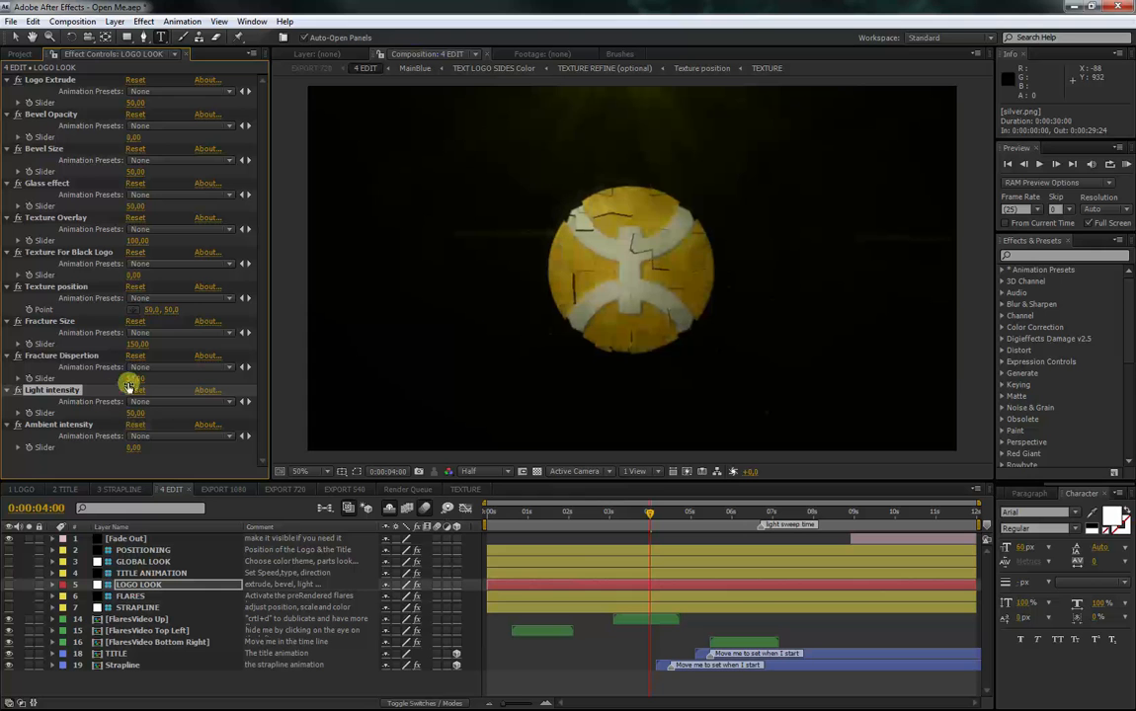
- Try Fracture Dispertion at 150, and settle it at 0 for square fragments
click(135, 379)
mouse_move(152, 379)
mouse_down()
mouse_move(198, 374)
mouse_move(142, 390)
mouse_up()
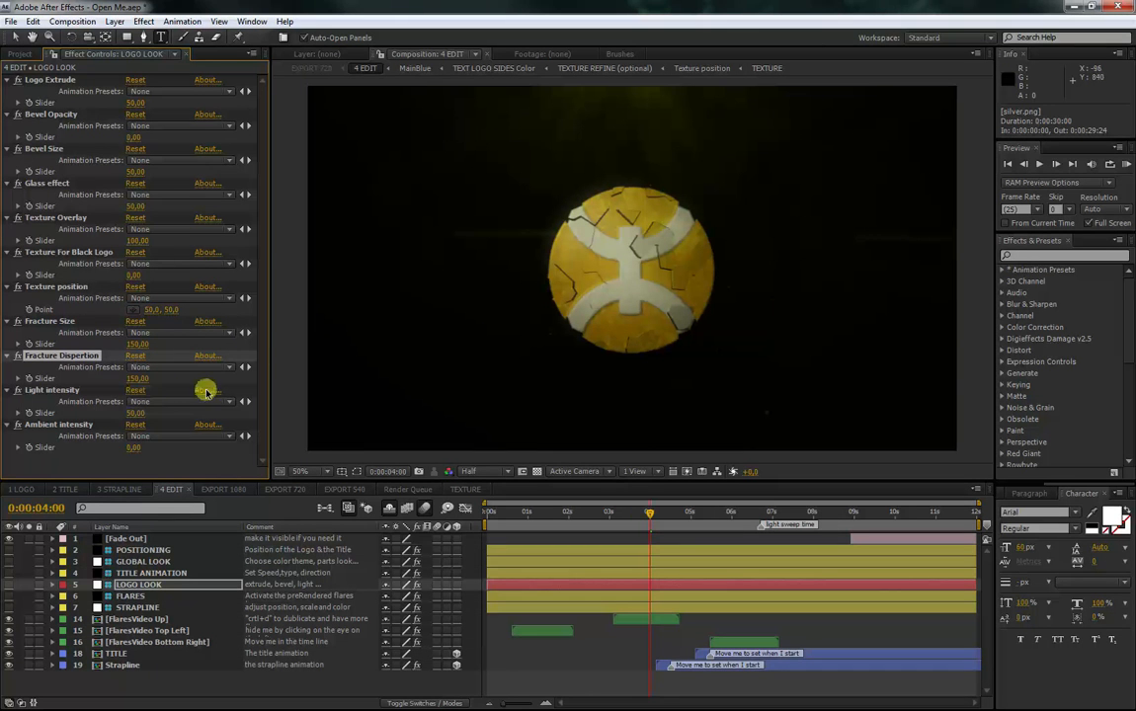
drag(134, 385, 37, 377)
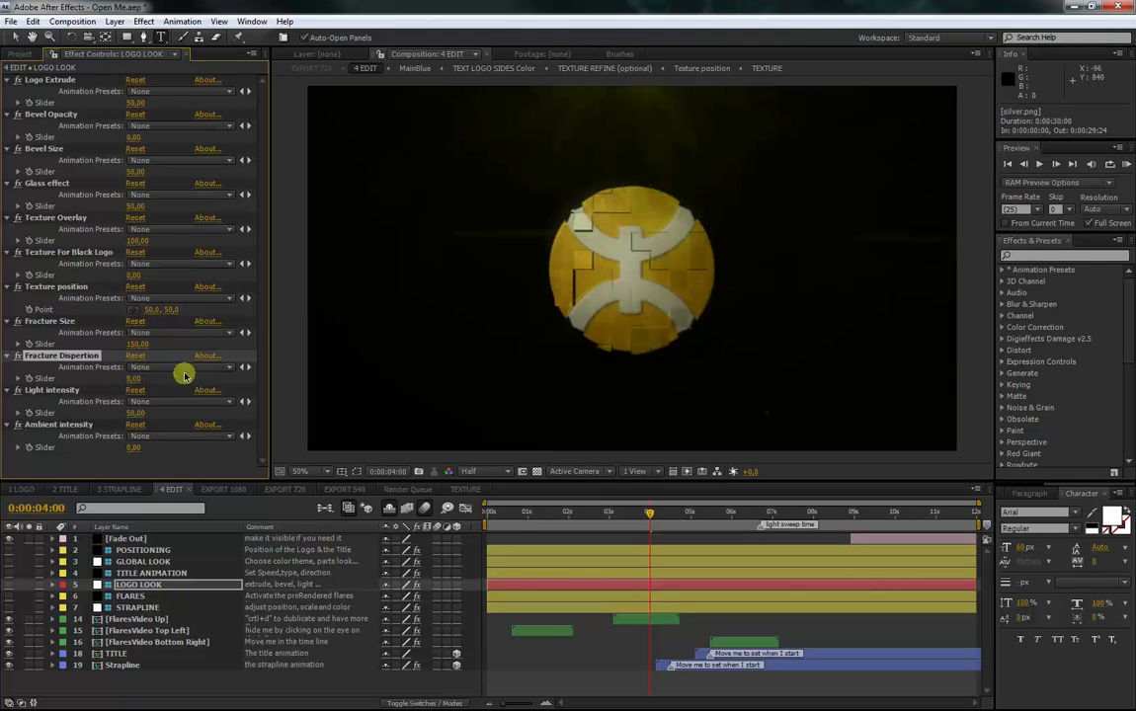
mouse_move(134, 378)
mouse_down()
mouse_move(172, 377)
mouse_move(136, 384)
mouse_up()
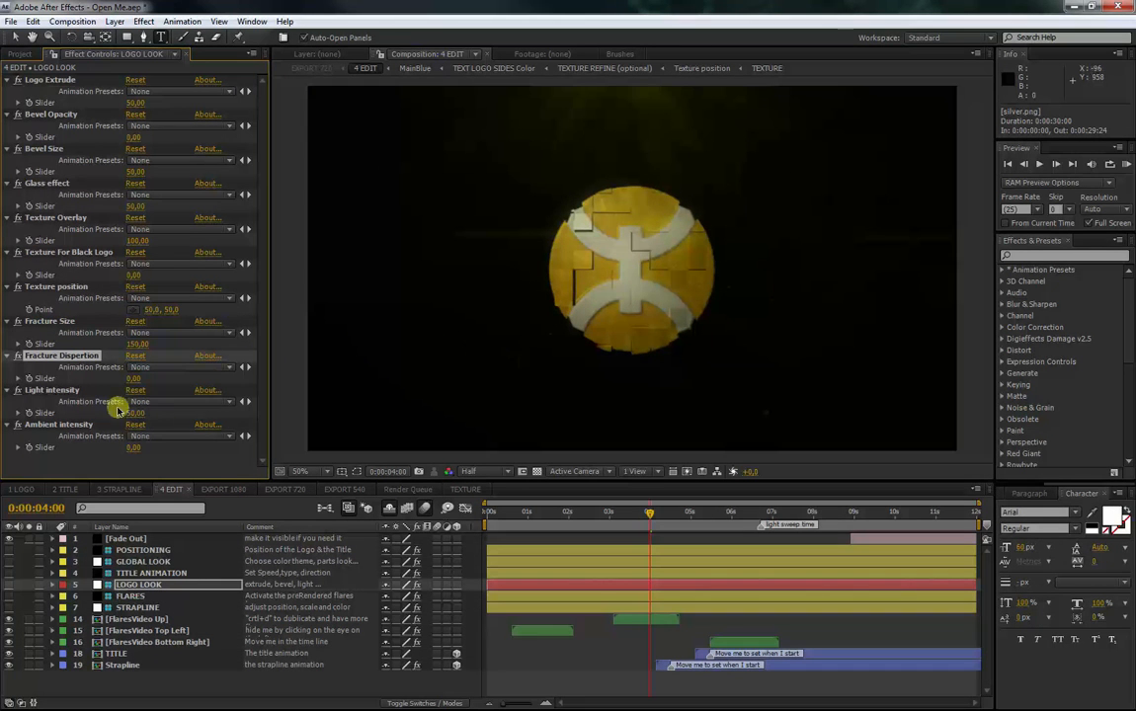
- Set Light intensity to 75 with the playhead at 0:00:05:10 on the formed logo
click(66, 392)
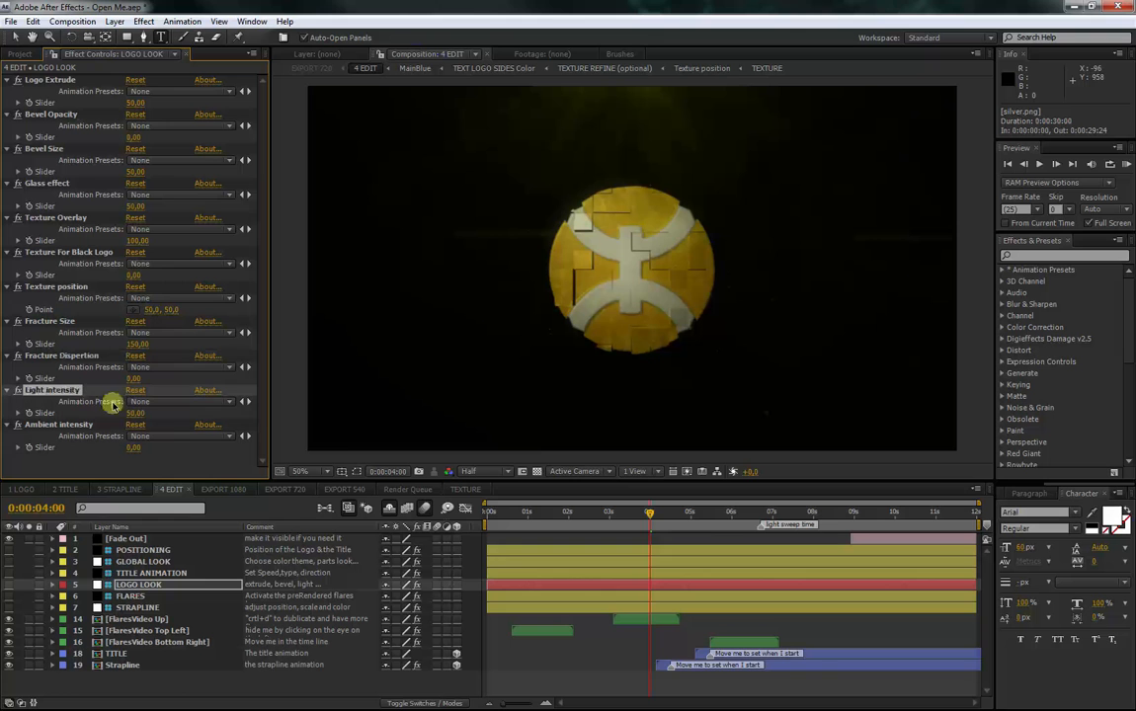
click(707, 515)
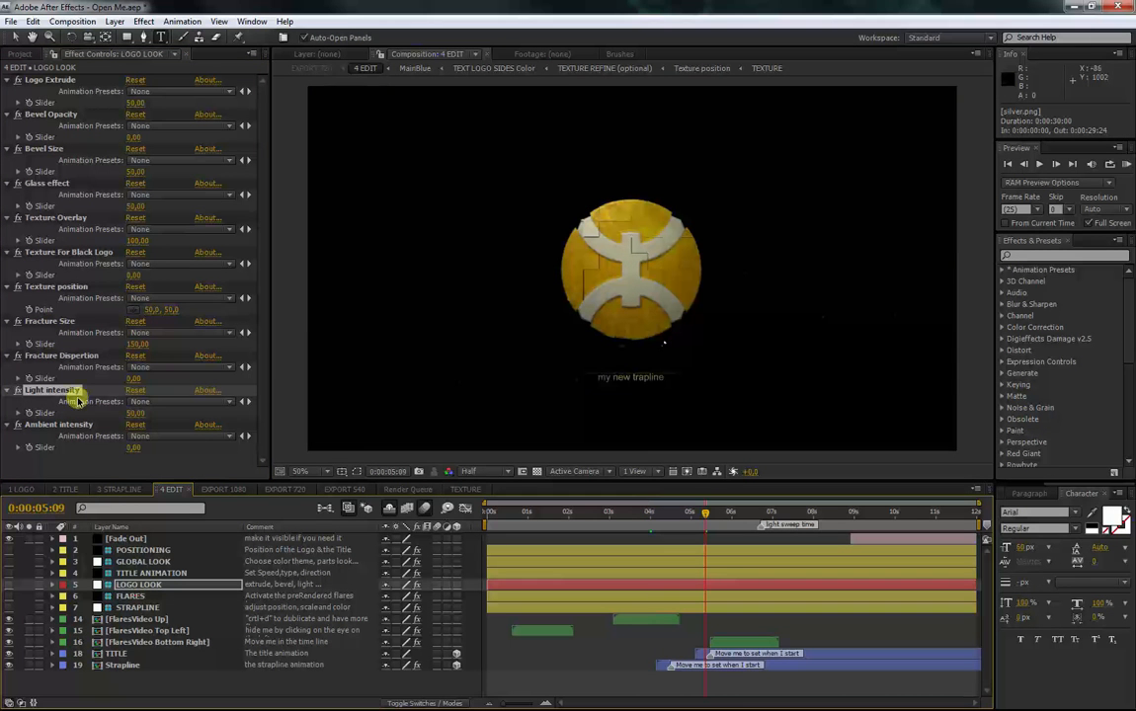
click(53, 427)
click(53, 393)
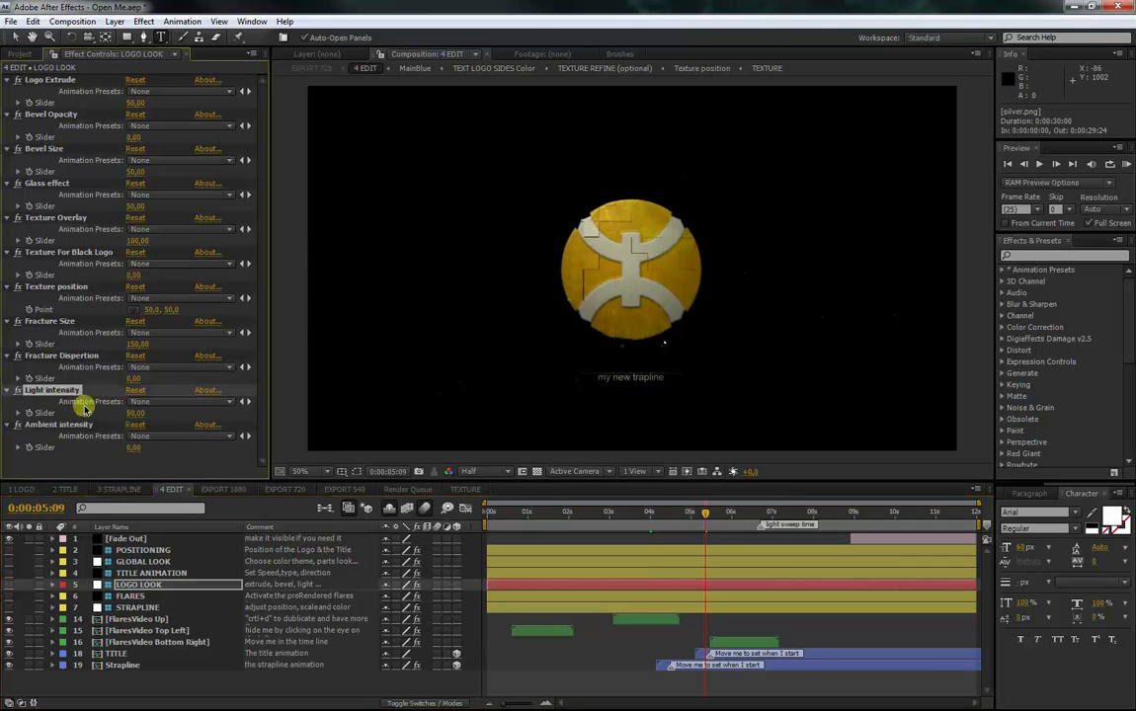
click(684, 515)
drag(684, 514, 707, 515)
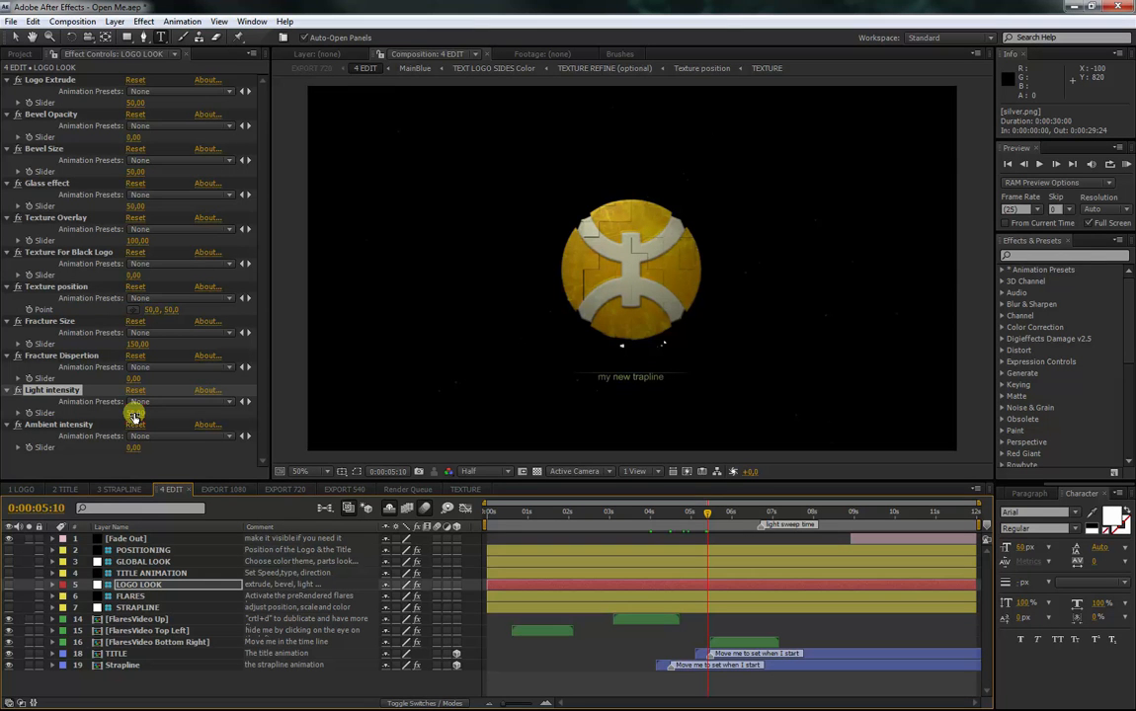
click(133, 414)
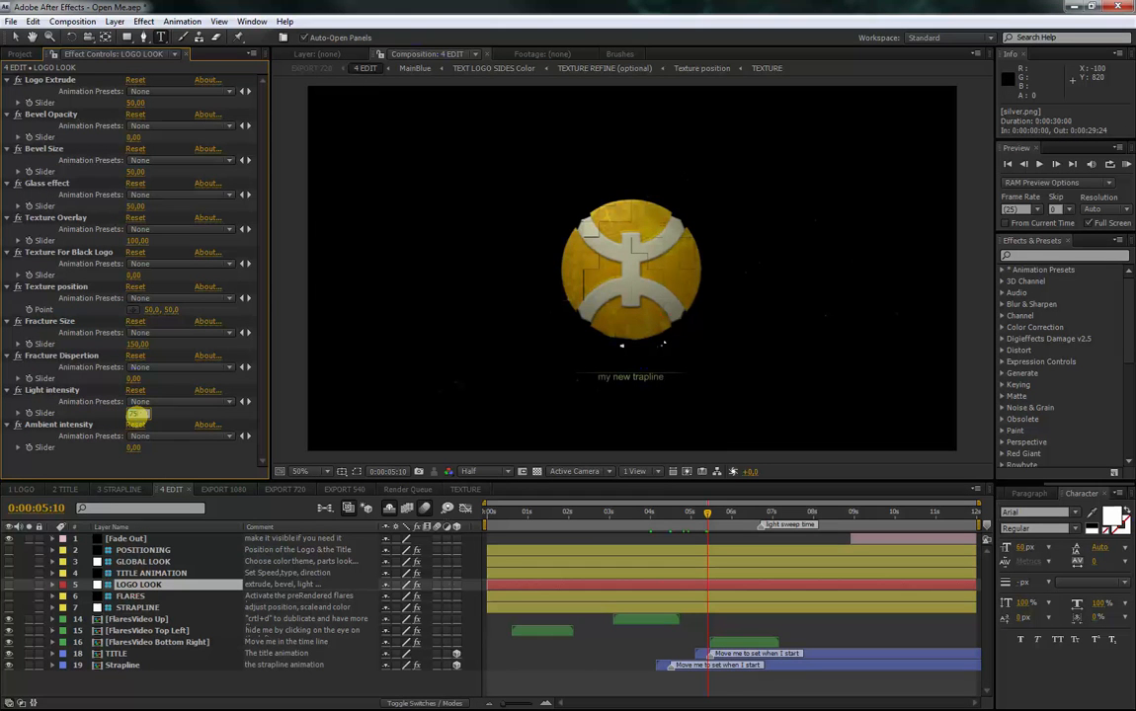
drag(138, 419, 148, 418)
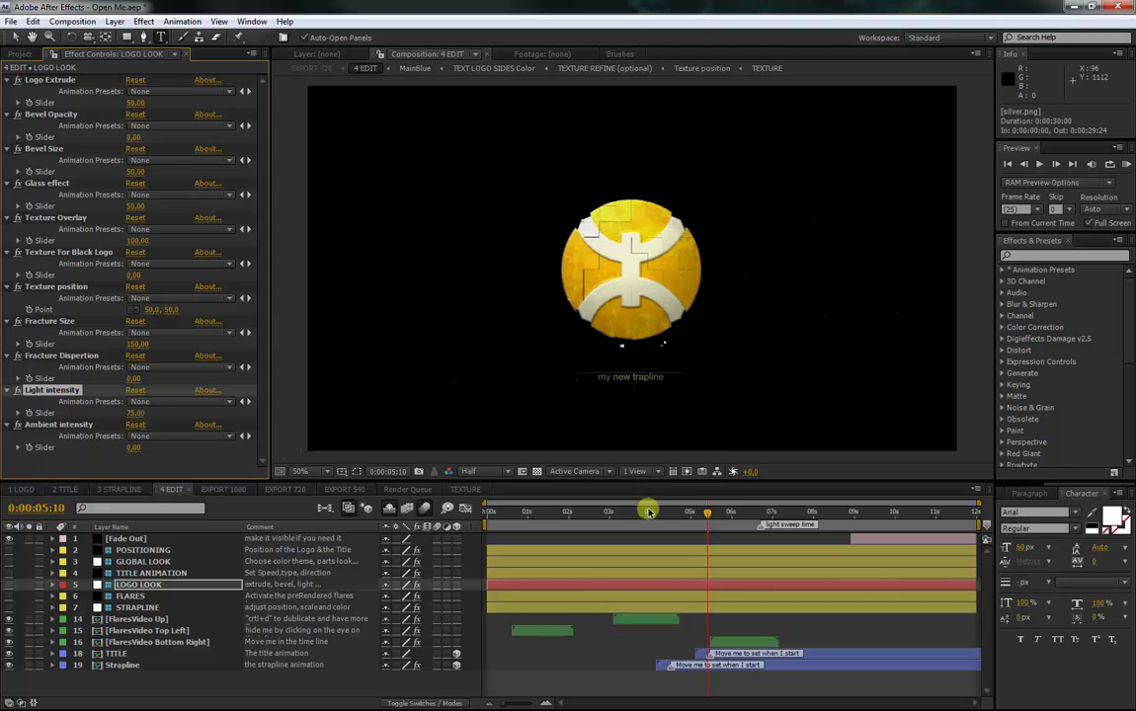
- Lower the logo's Light intensity with the playhead at 0:00:05:23, where the title is forming
click(729, 512)
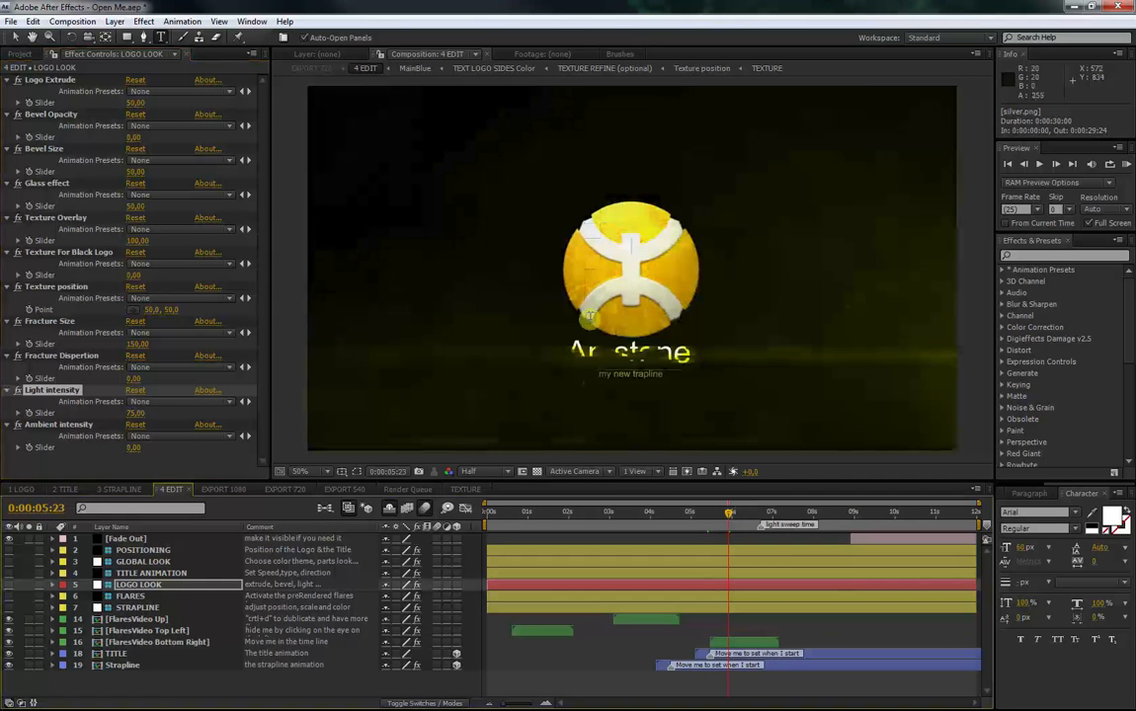
click(136, 413)
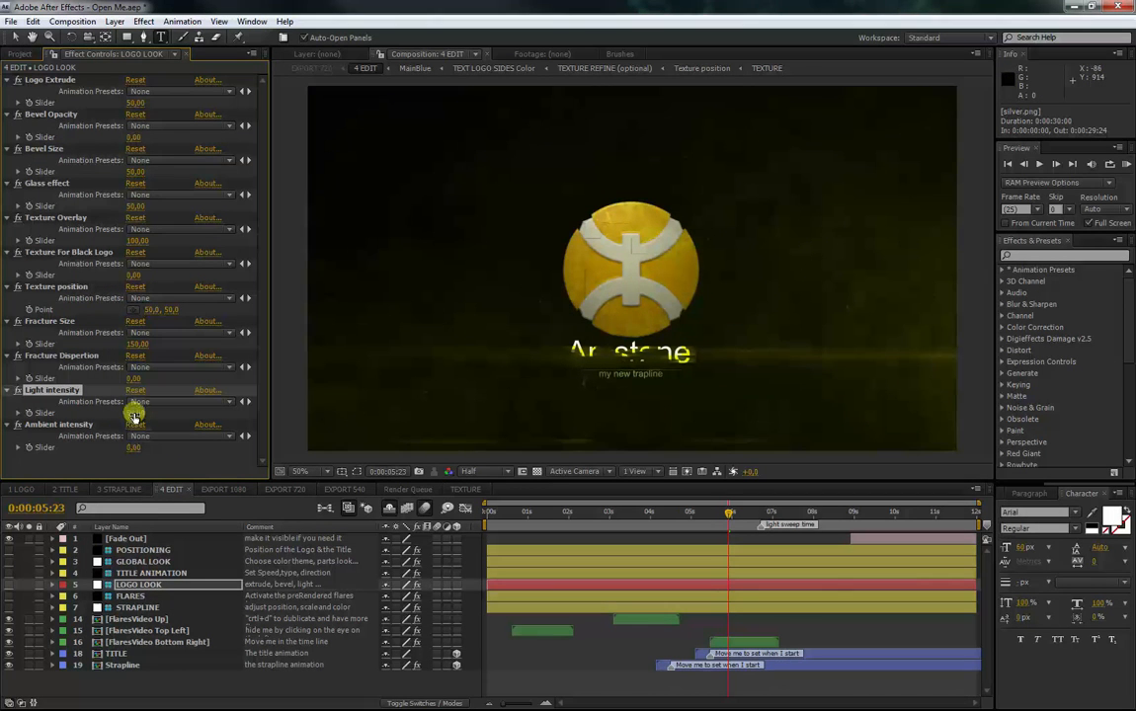
- Turn the pre-rendered flares video off and on again in the FLARES controls
click(131, 597)
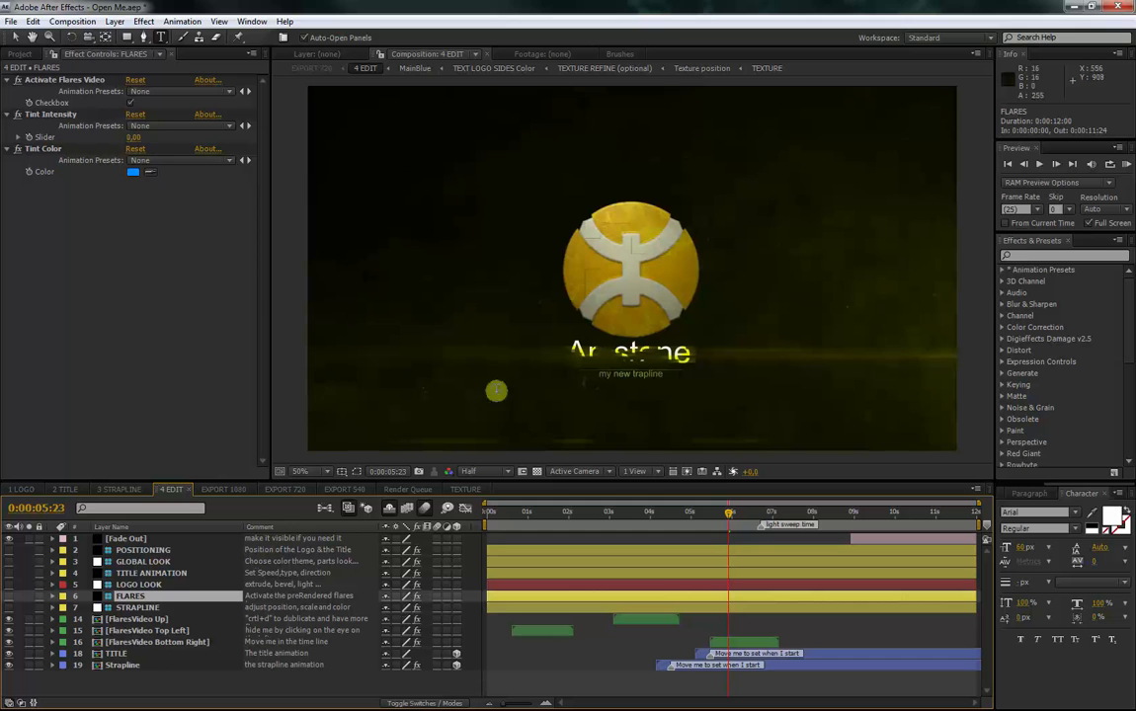
click(131, 102)
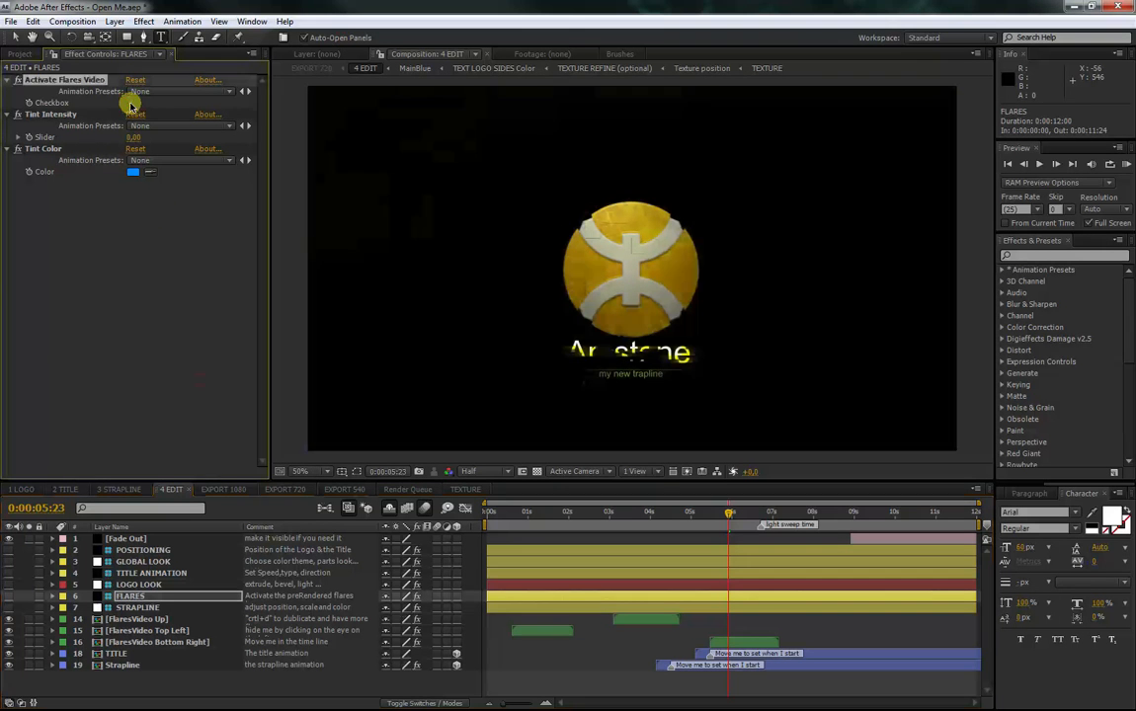
click(131, 102)
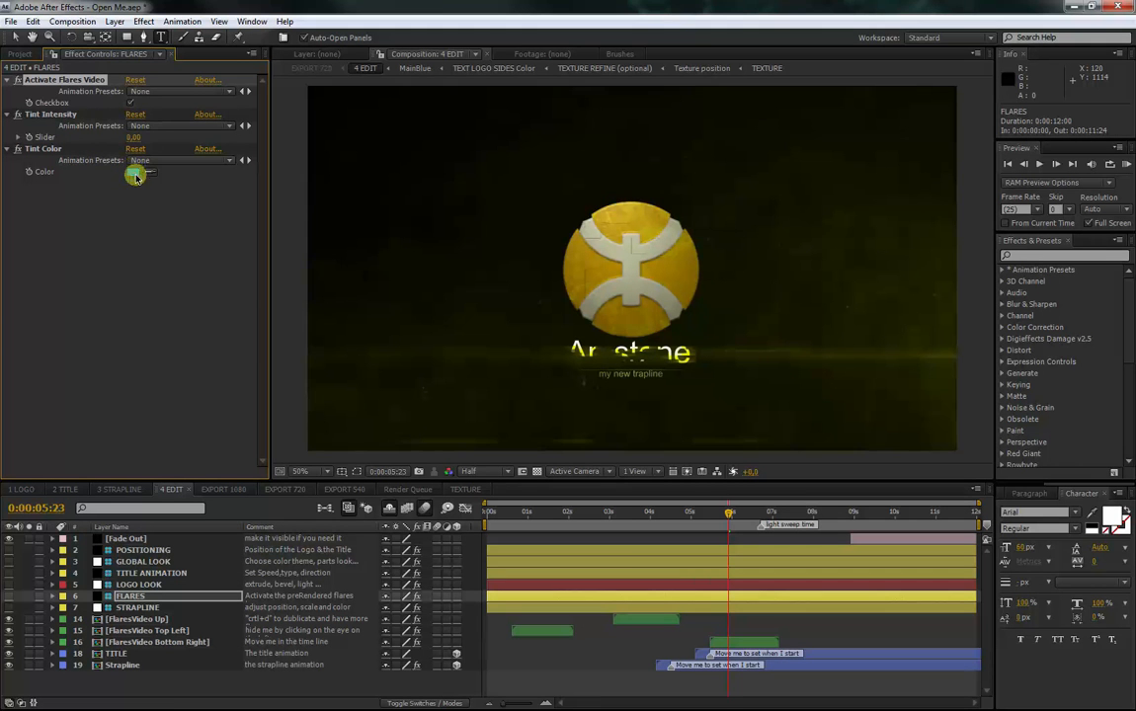
- Try a flare Tint Intensity of 111, checking it at 0:00:02:07 and 0:00:01:02, and set it back to 0
drag(134, 138, 187, 133)
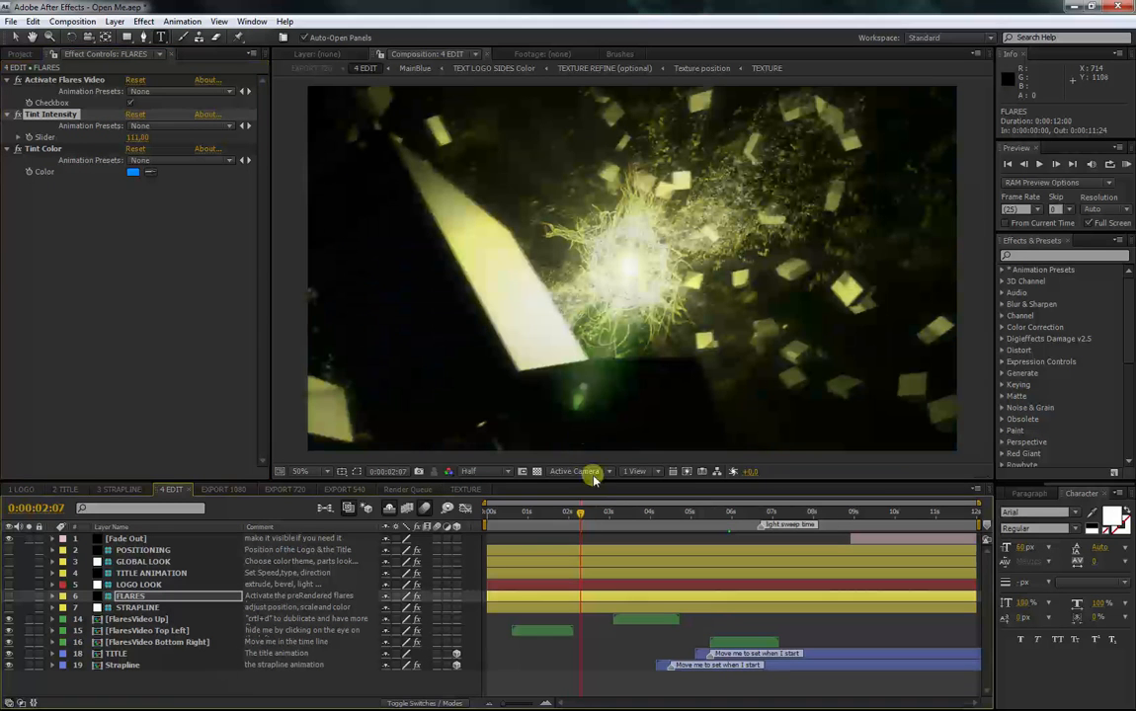
click(532, 515)
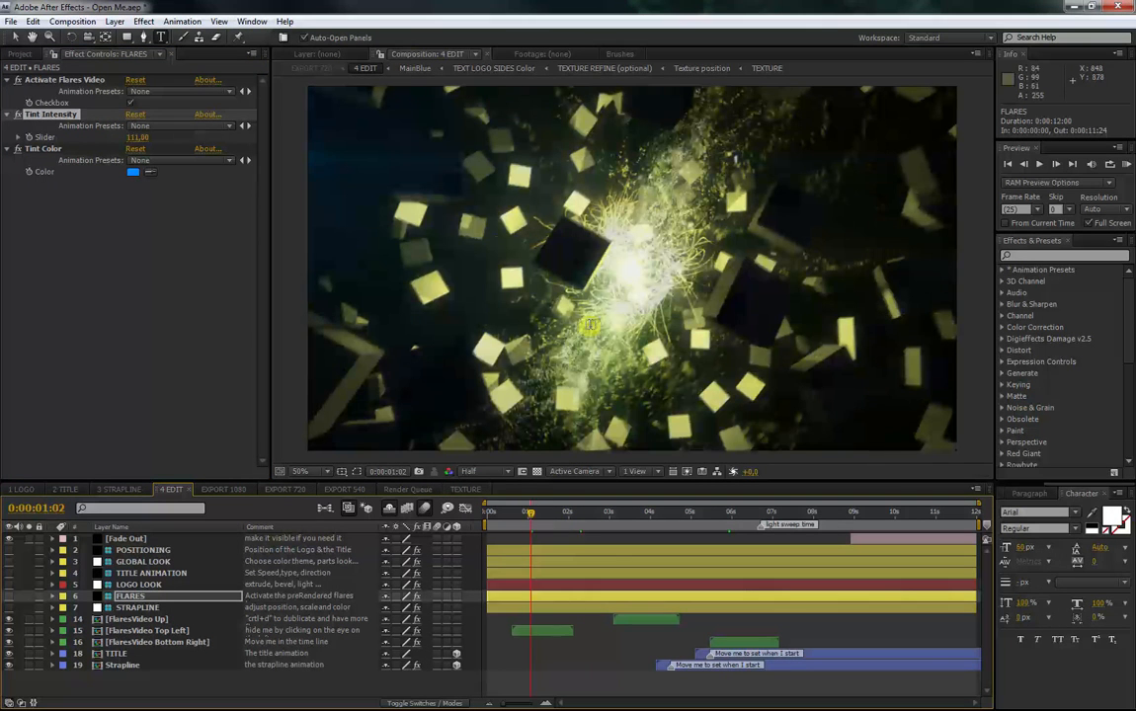
click(139, 137)
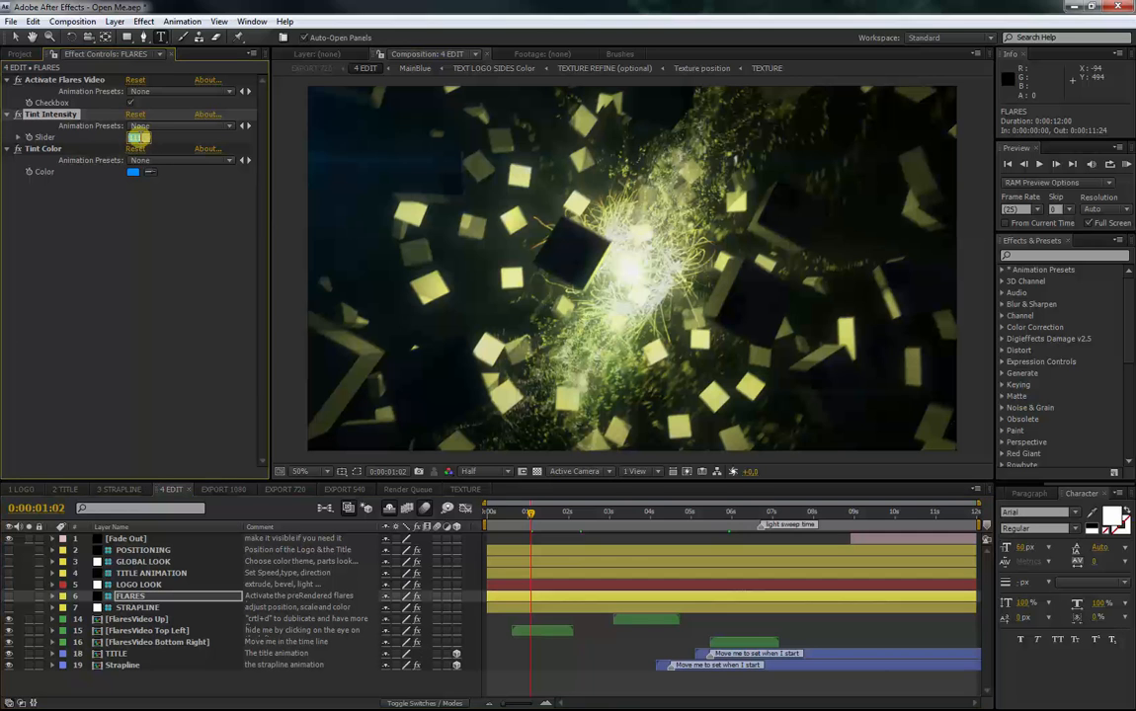
text(0)
key(Return)
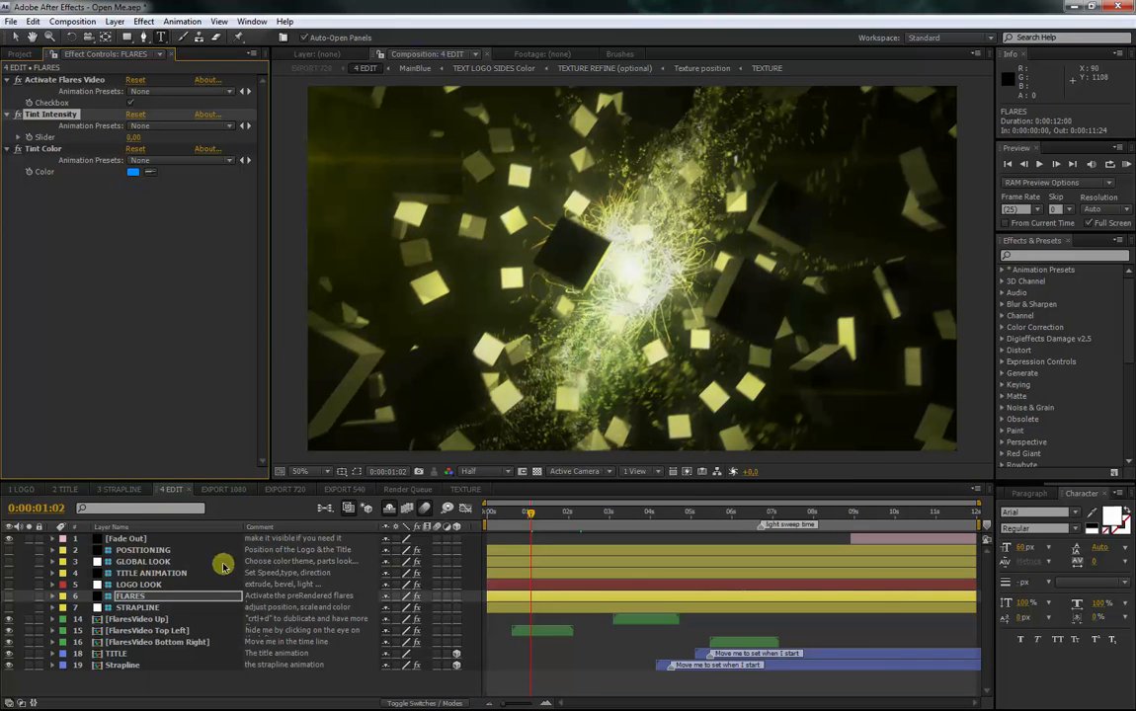
- Examine the Top Left, Up and Bottom Right FlaresVideo layers, checking the frames at 0:00:03:19 and 0:00:06:01
click(537, 630)
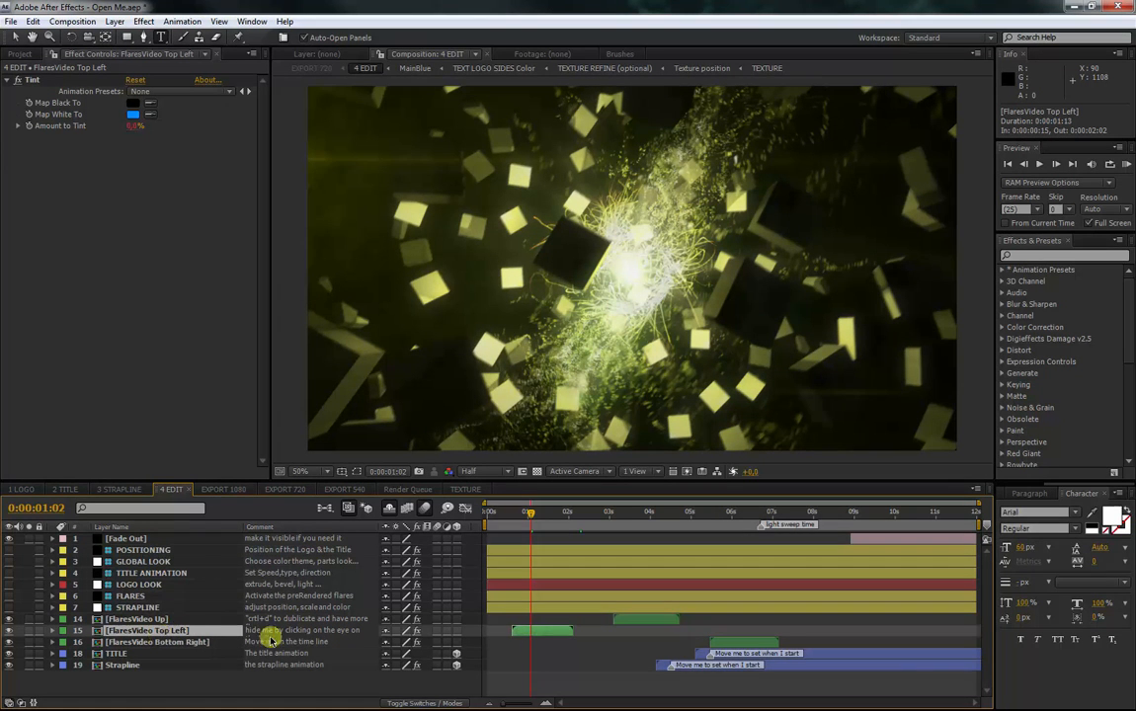
click(158, 619)
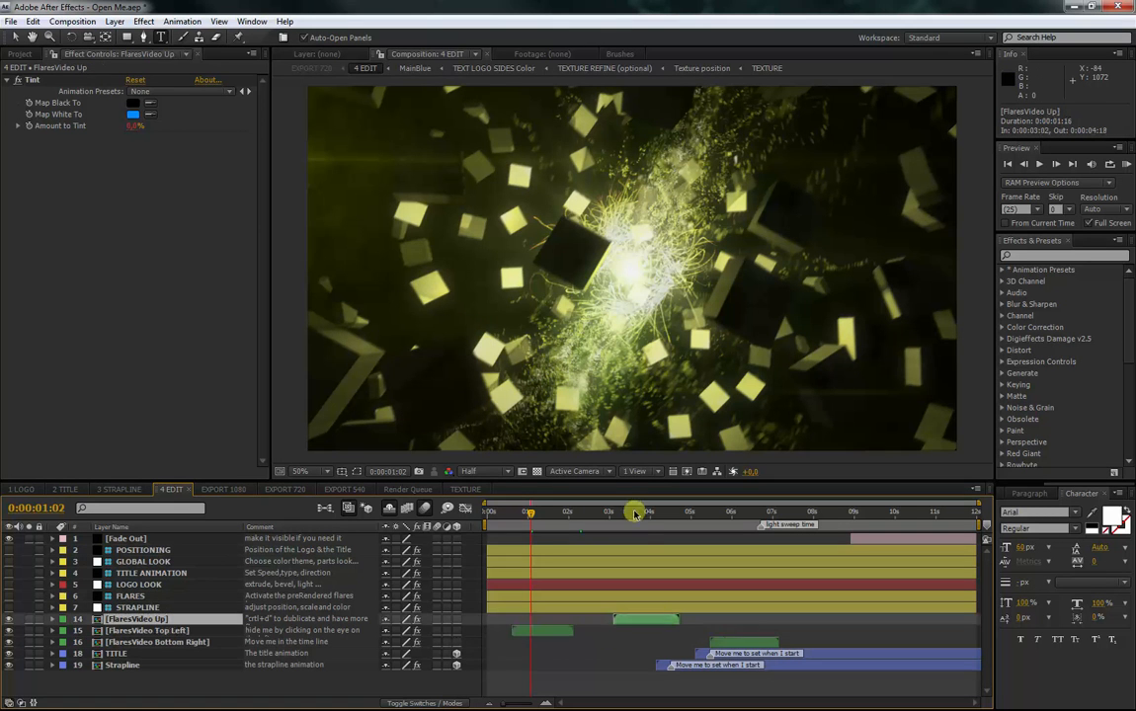
drag(637, 516, 642, 515)
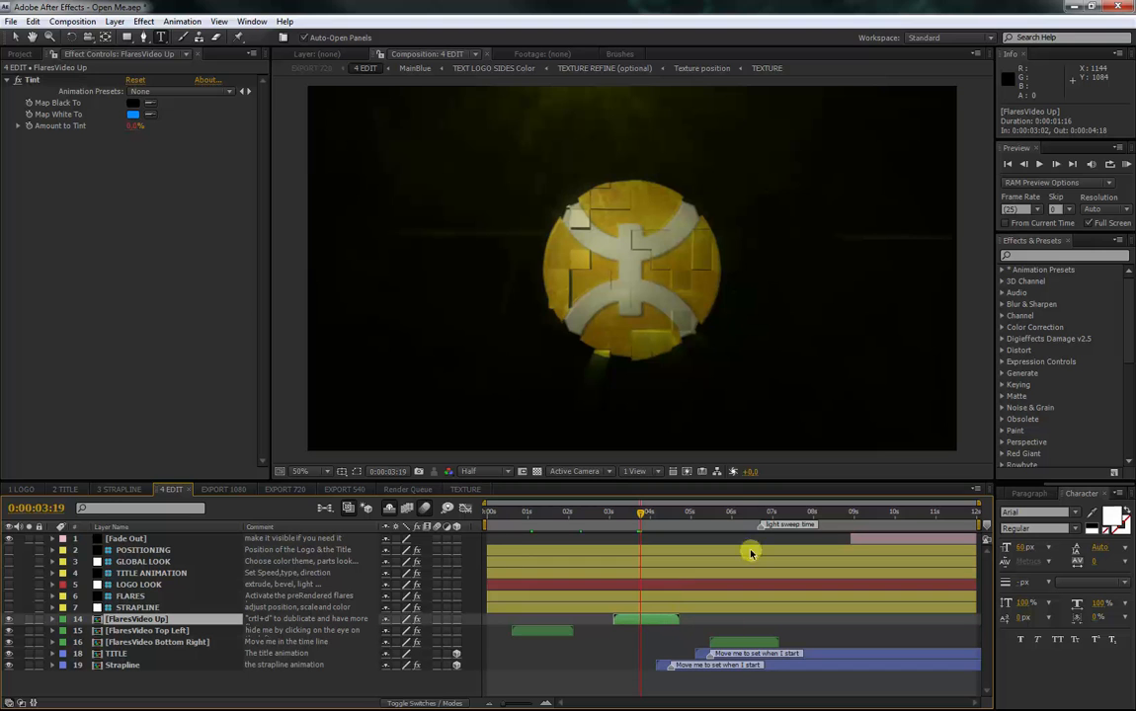
click(733, 515)
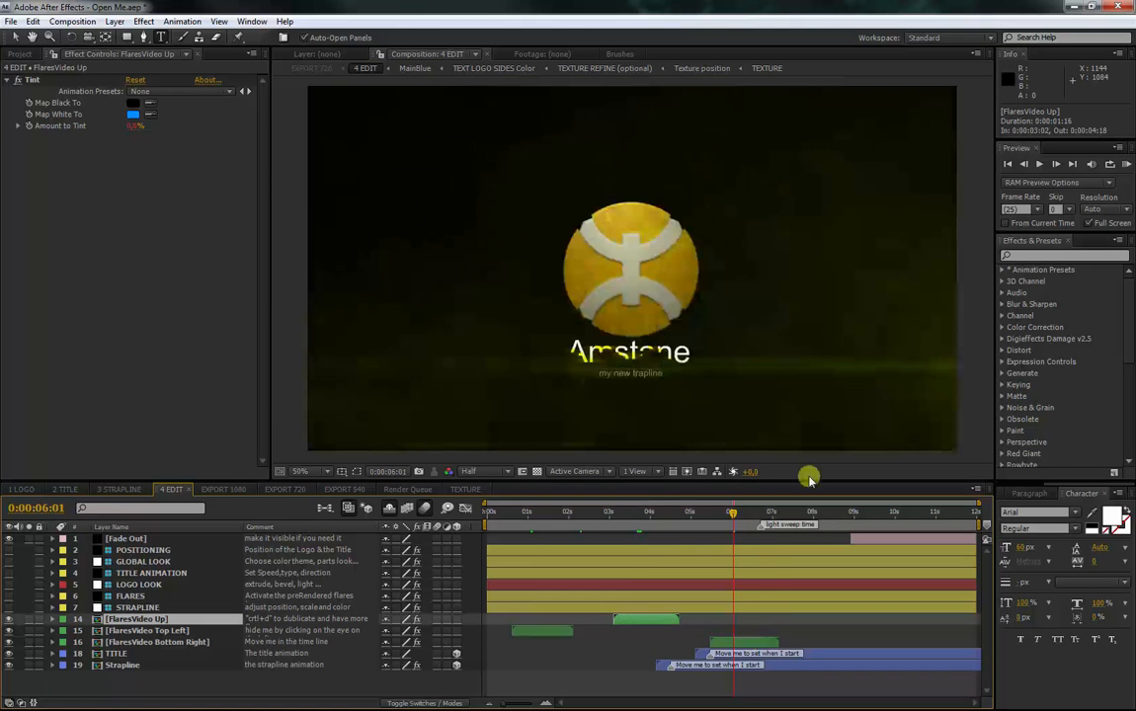
click(732, 645)
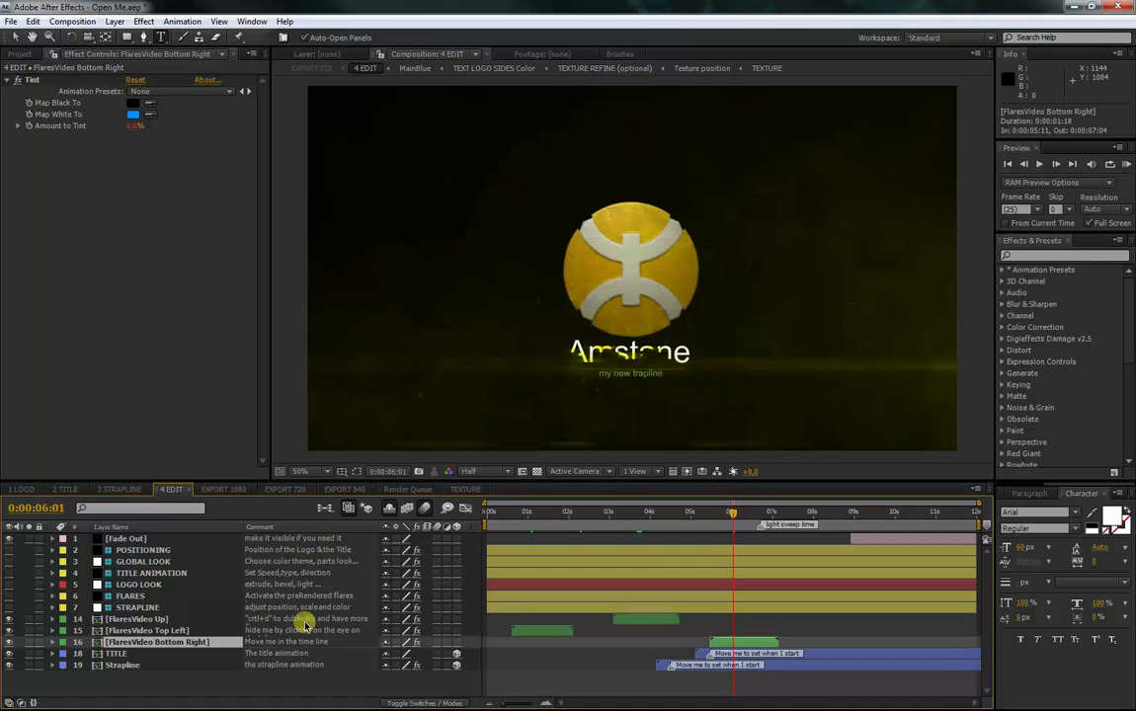
click(353, 619)
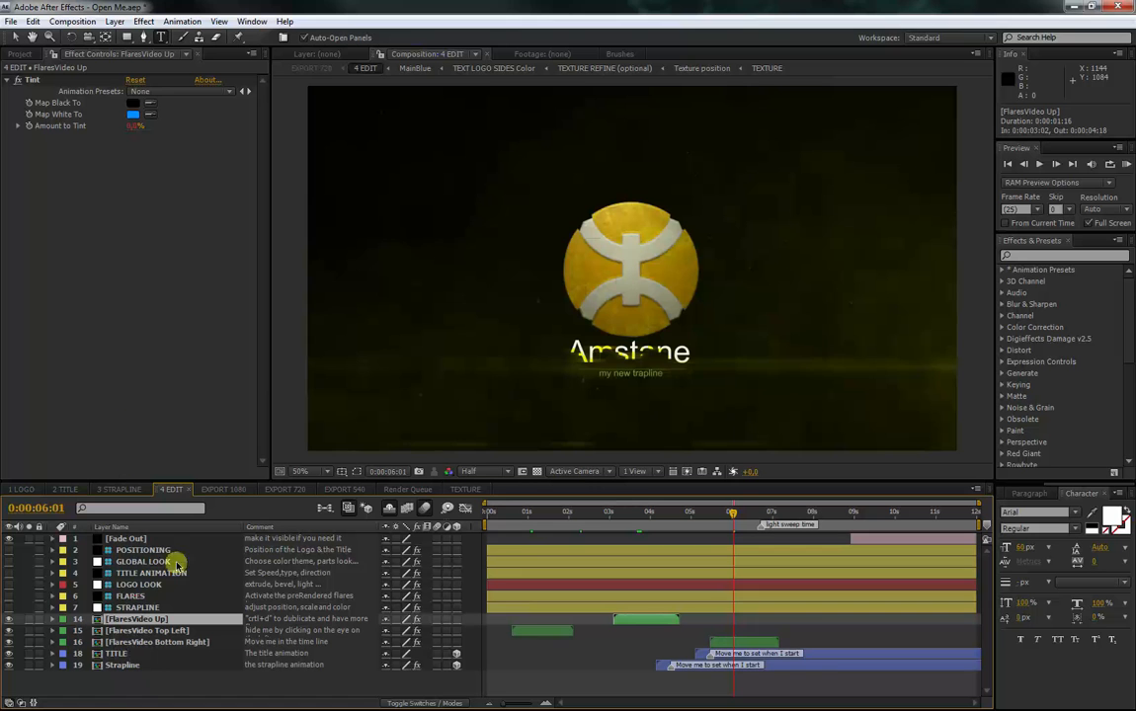
click(131, 597)
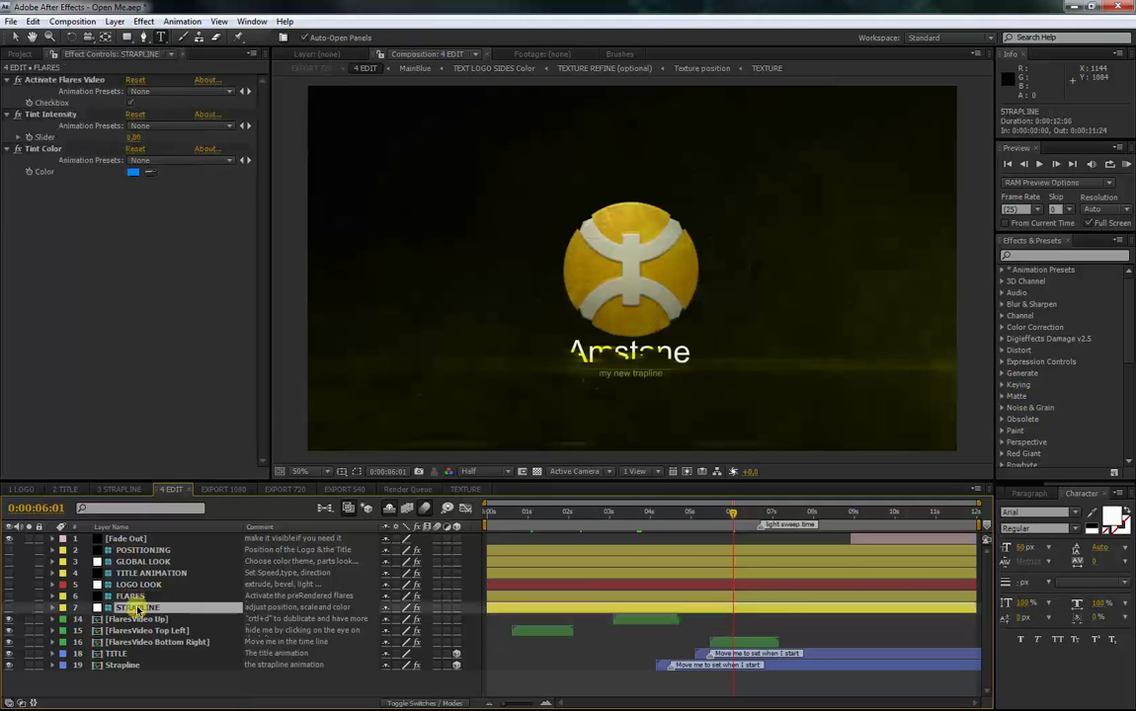
- Set the strapline's General Scale to 48 and its Text Scale to 60
click(134, 607)
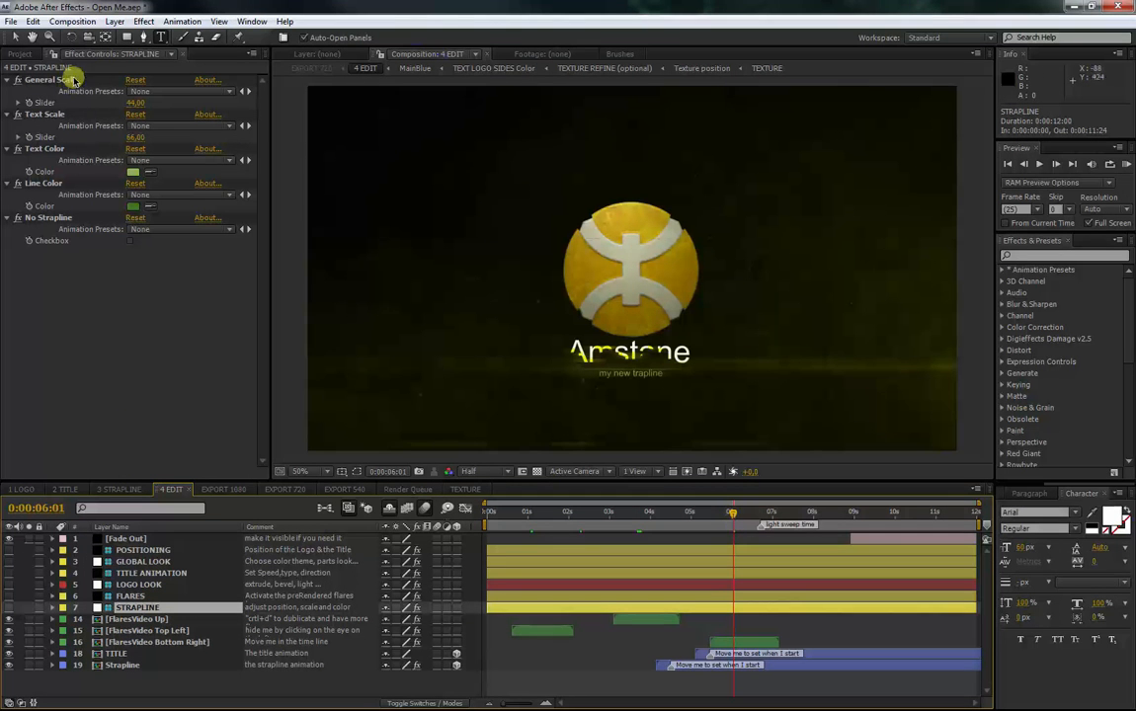
drag(132, 104, 128, 137)
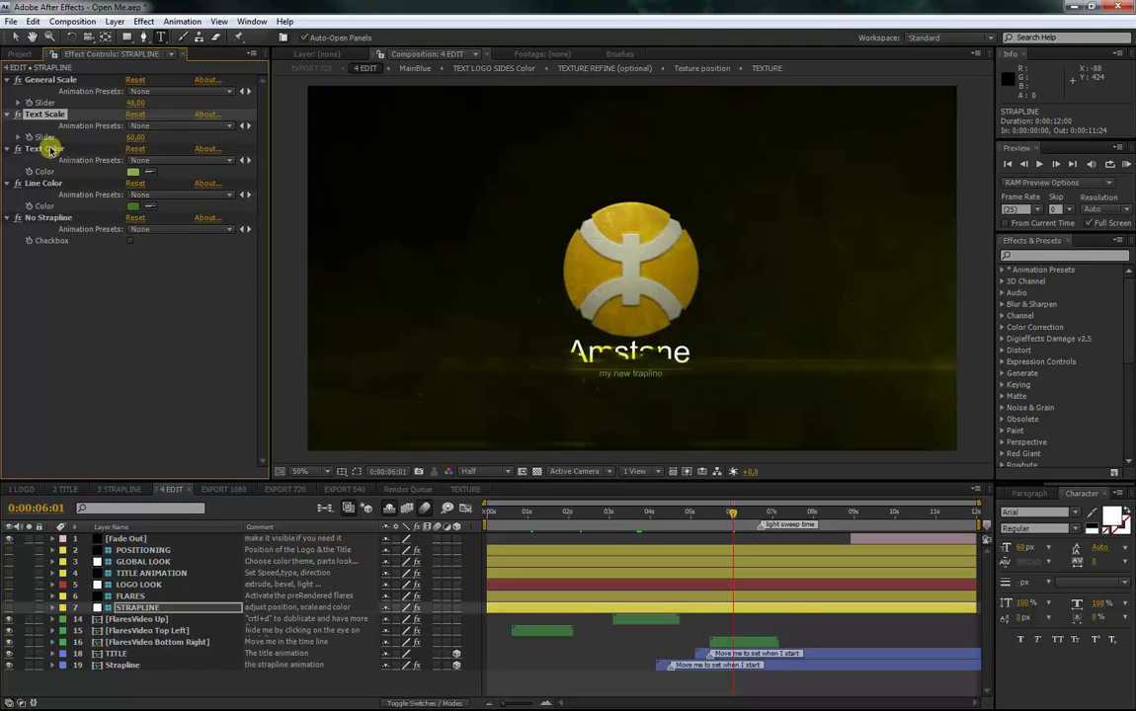
- Set the strapline's Text Color to white and its Line Color to bright green 68FF00
click(46, 149)
click(134, 174)
drag(211, 348, 377, 346)
click(426, 345)
click(133, 206)
click(420, 341)
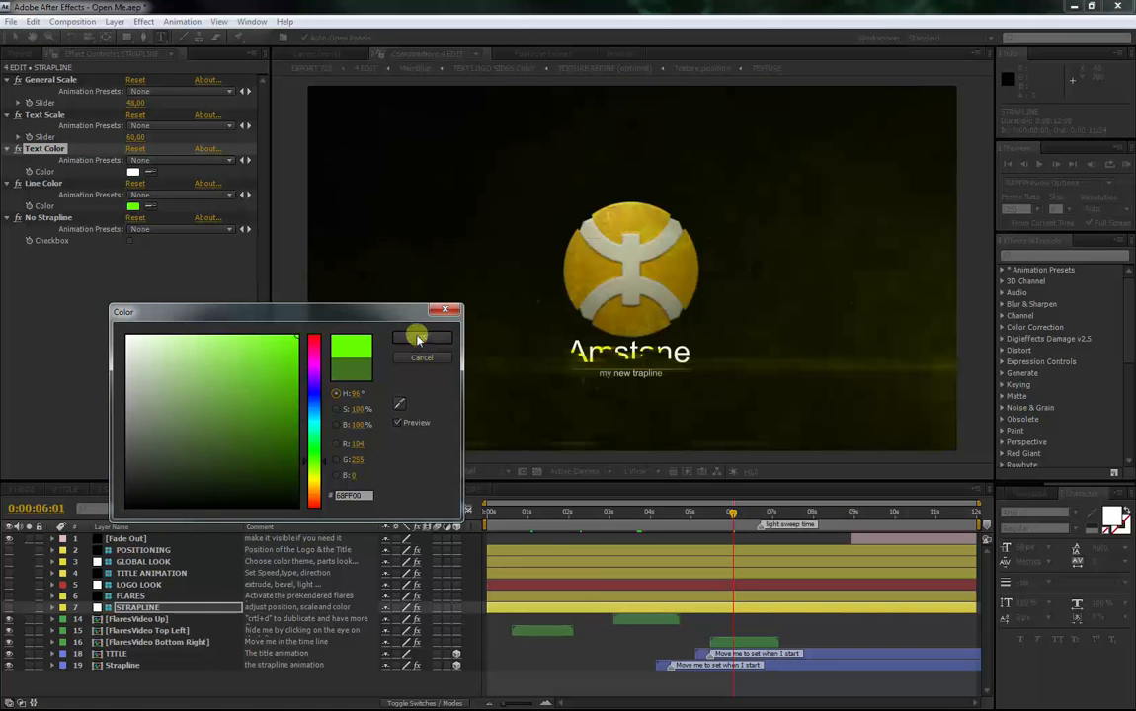
- Try the No Strapline option in the STRAPLINE controls
click(129, 241)
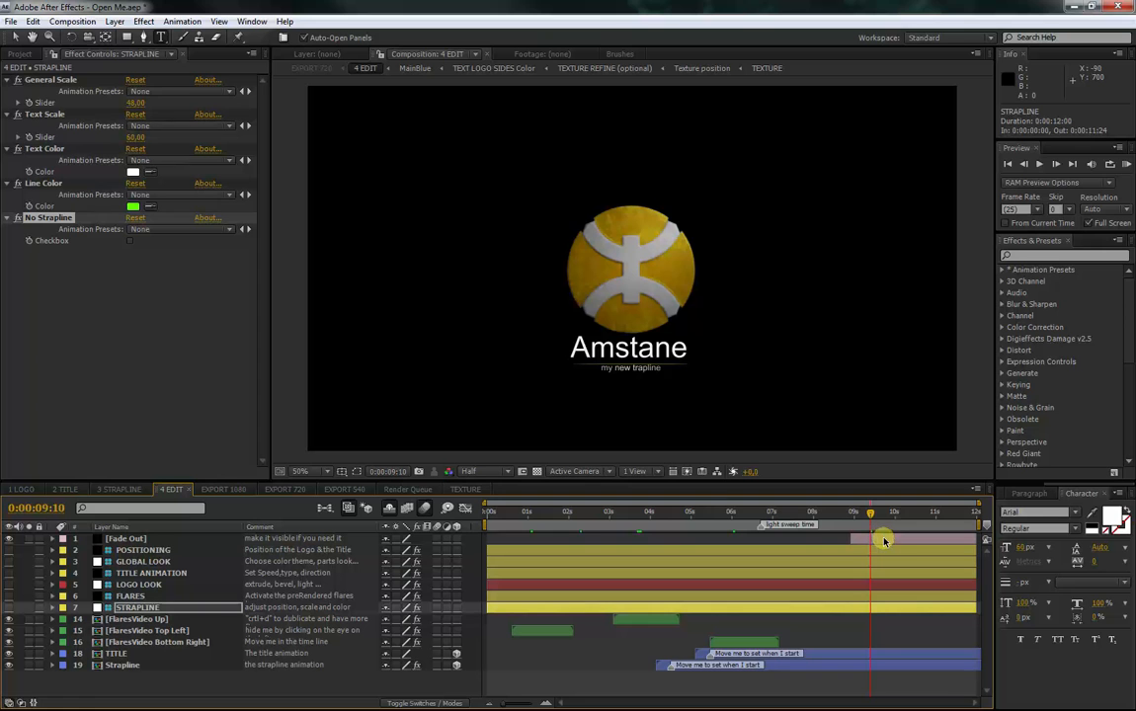
- Check the closing fade from 0:00:09:10 onward and move the Fade Out layer to start at 0:00:10:13
click(877, 539)
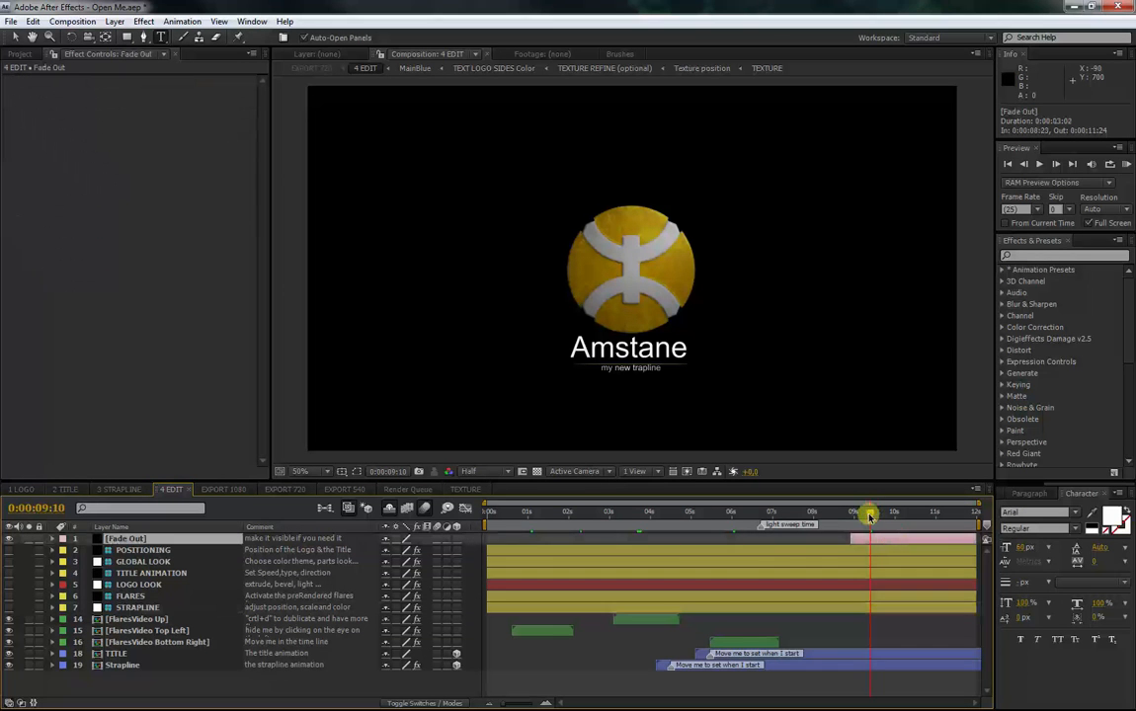
mouse_move(870, 516)
mouse_down()
mouse_move(908, 515)
mouse_move(885, 516)
mouse_up()
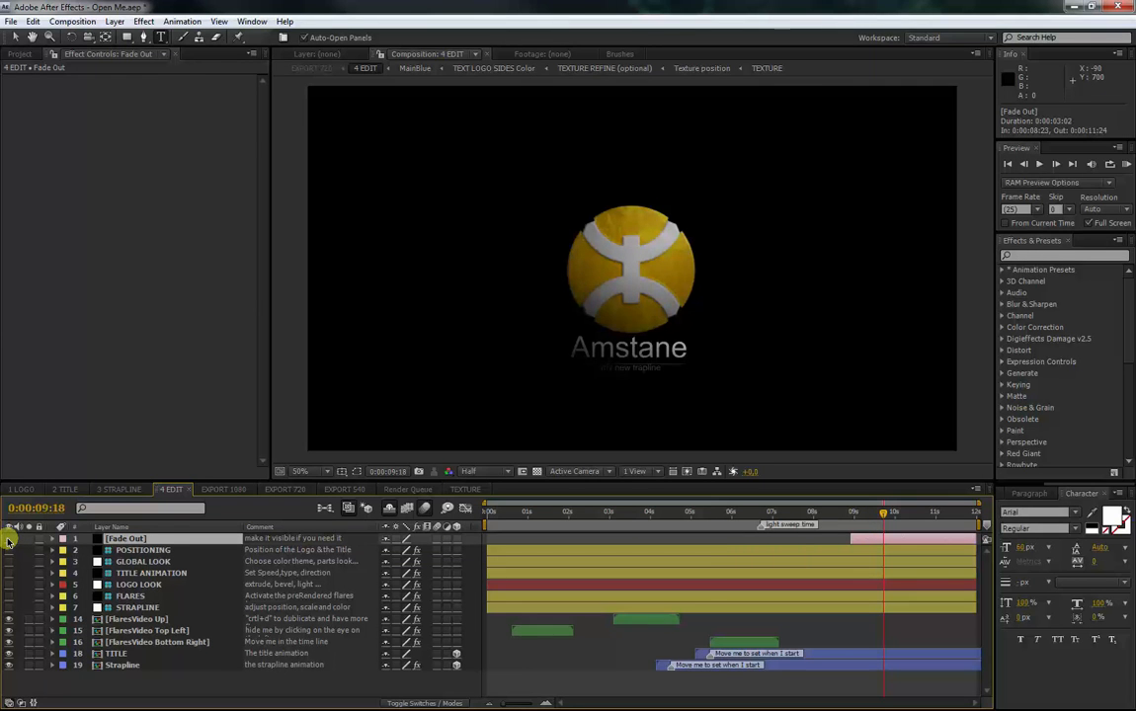
click(883, 513)
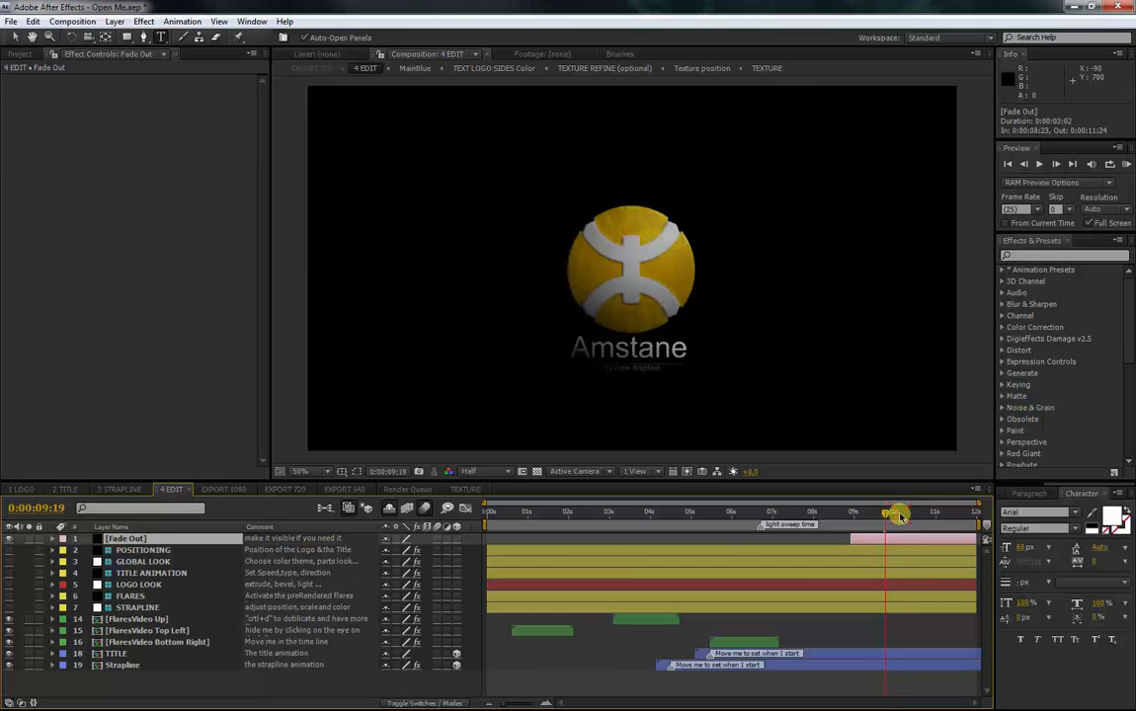
drag(899, 516, 917, 543)
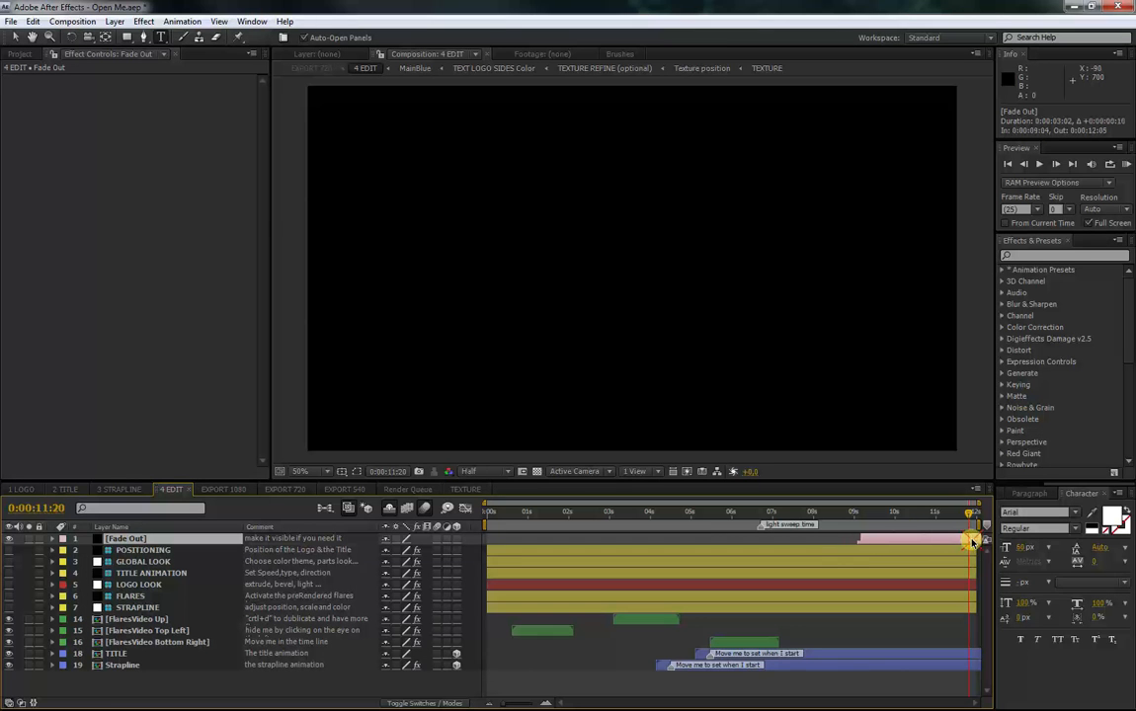
drag(933, 543, 976, 524)
drag(971, 524, 956, 518)
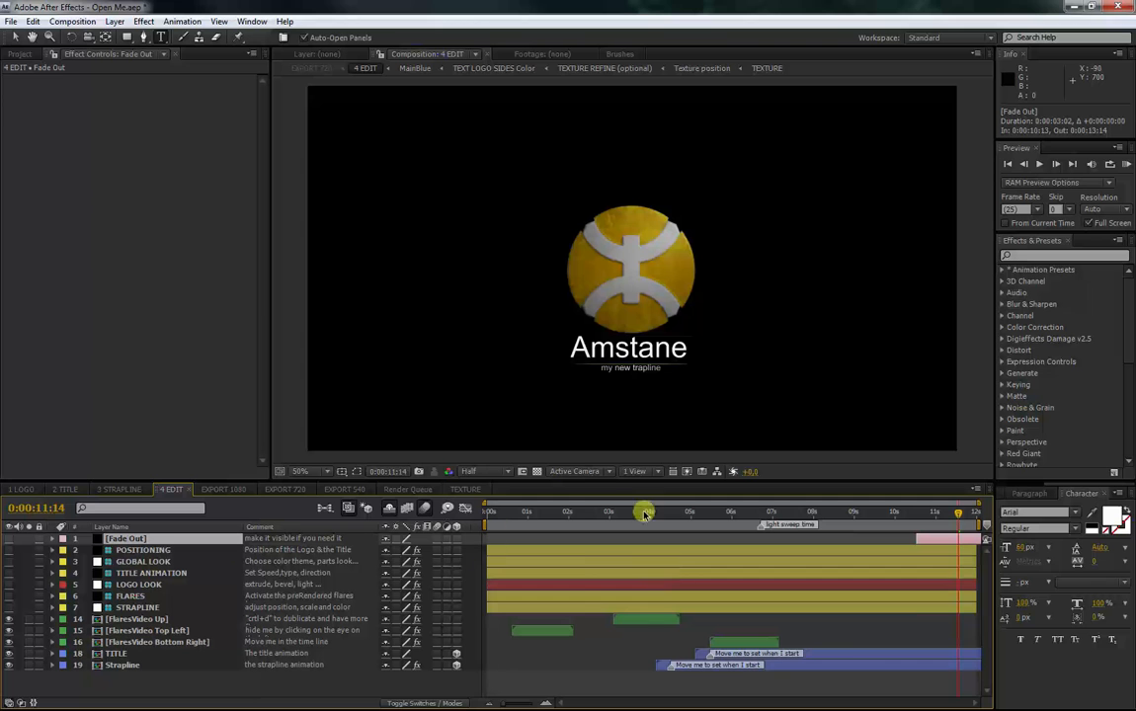
- Examine the EXPORT 1080, EXPORT 720 and EXPORT 540 compositions at 0:00:02:08
click(582, 514)
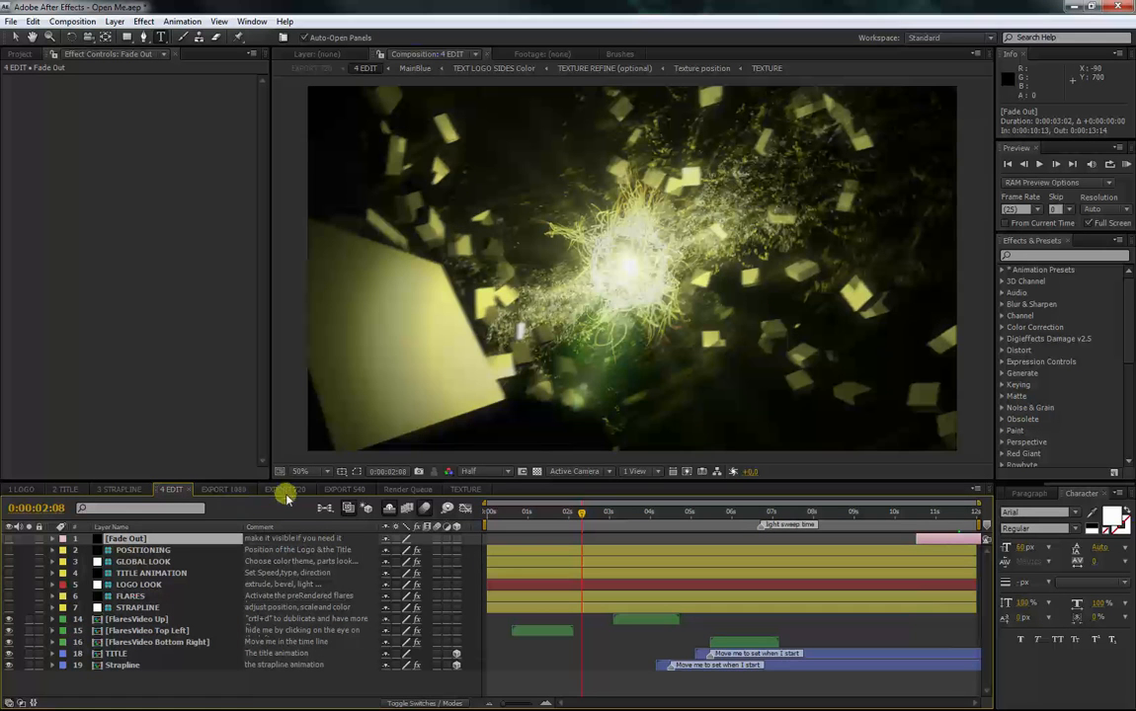
click(223, 491)
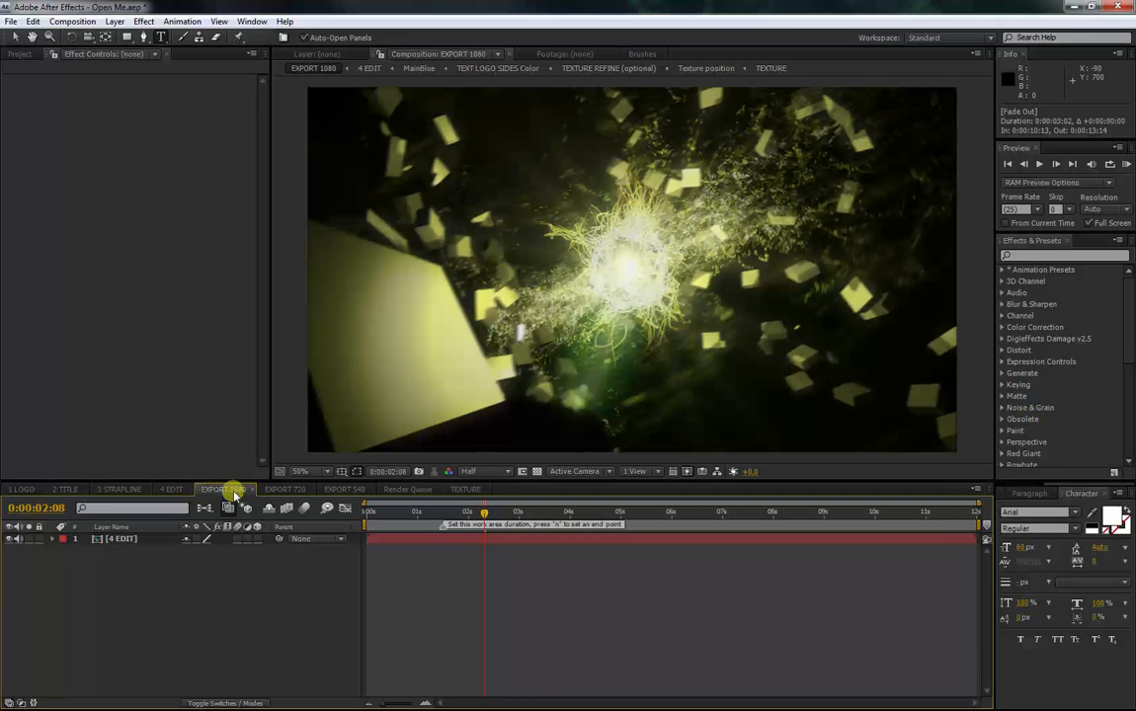
click(282, 491)
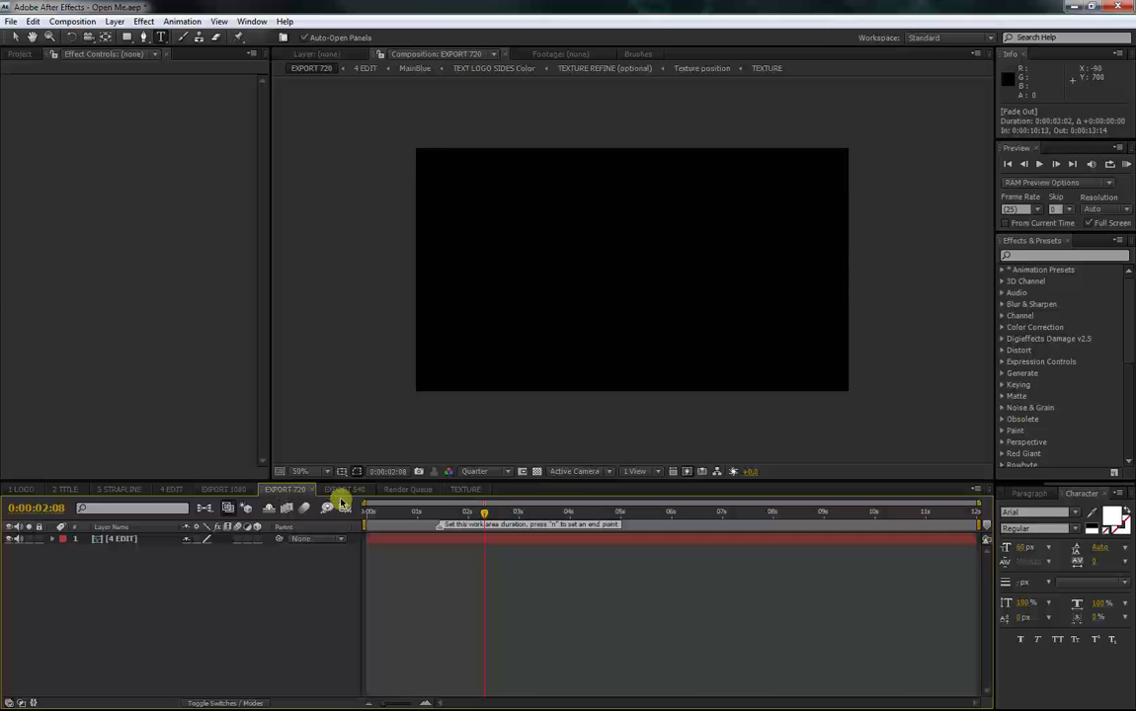
click(340, 490)
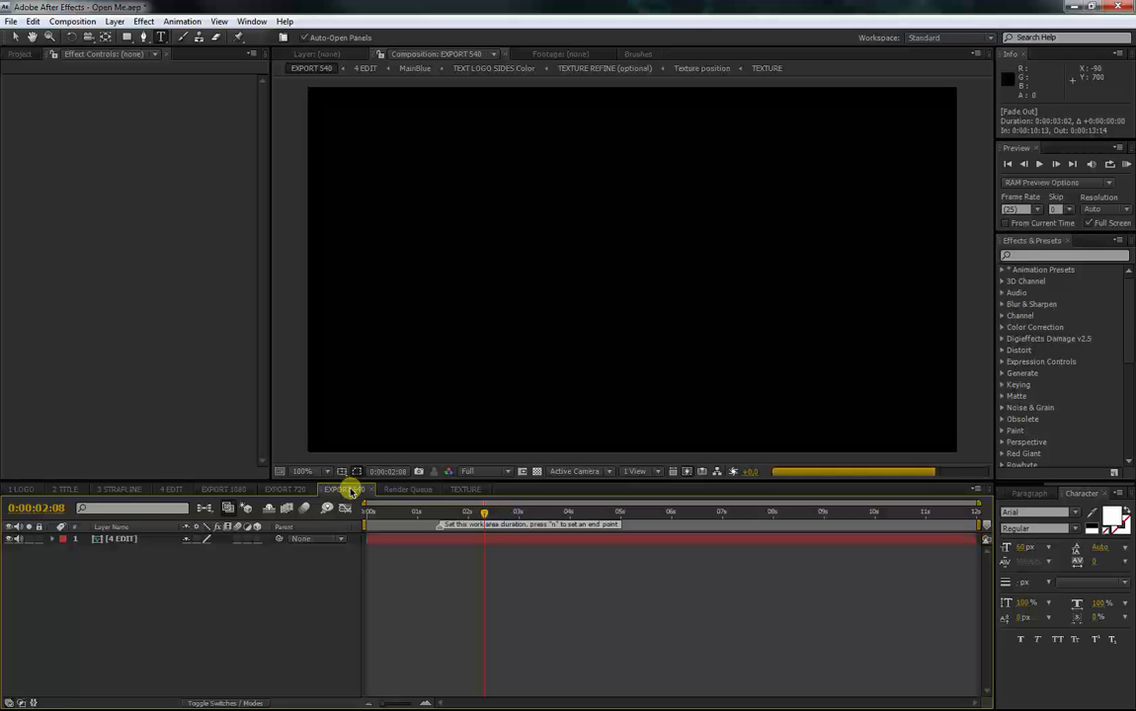
- Add the EXPORT 1080 composition to the render queue
click(233, 490)
click(77, 21)
click(101, 138)
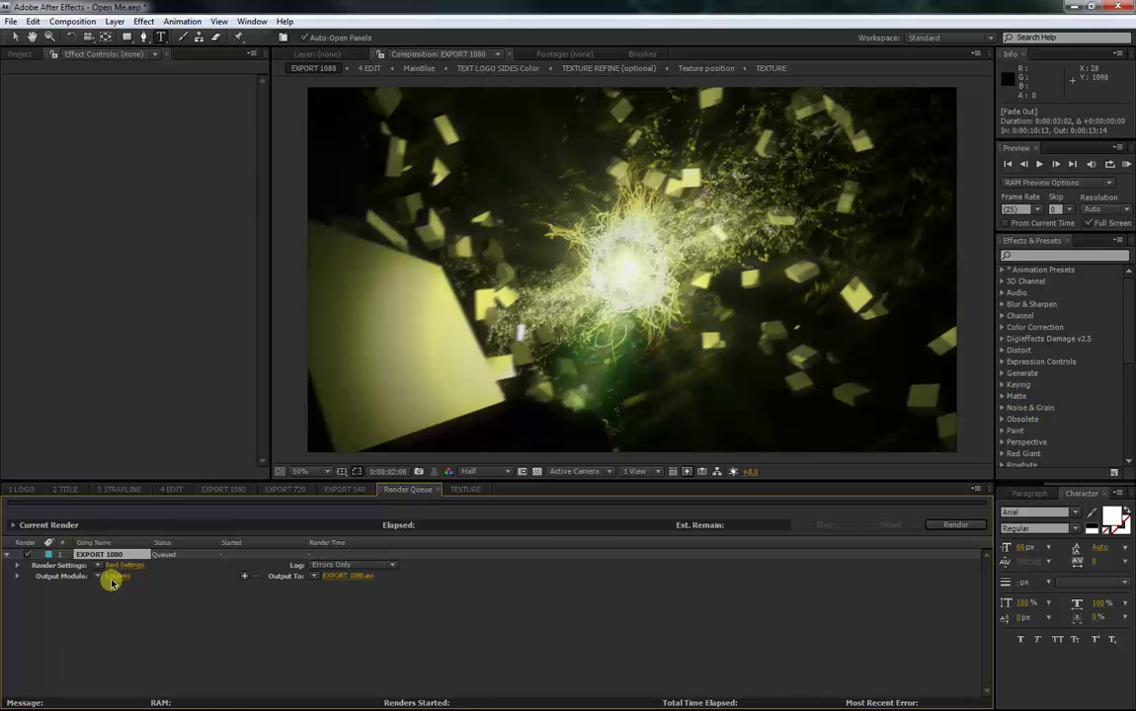
- Try enabling Audio Output in the output module settings of the queued EXPORT 1080 render
click(113, 578)
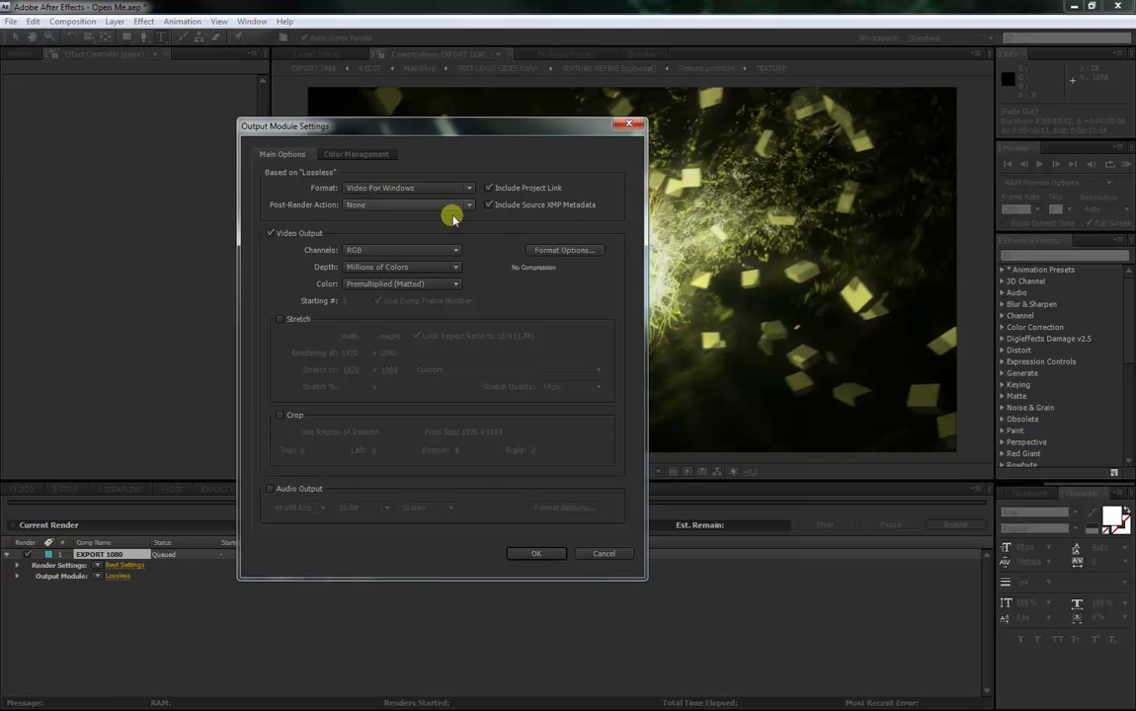
click(269, 489)
click(596, 554)
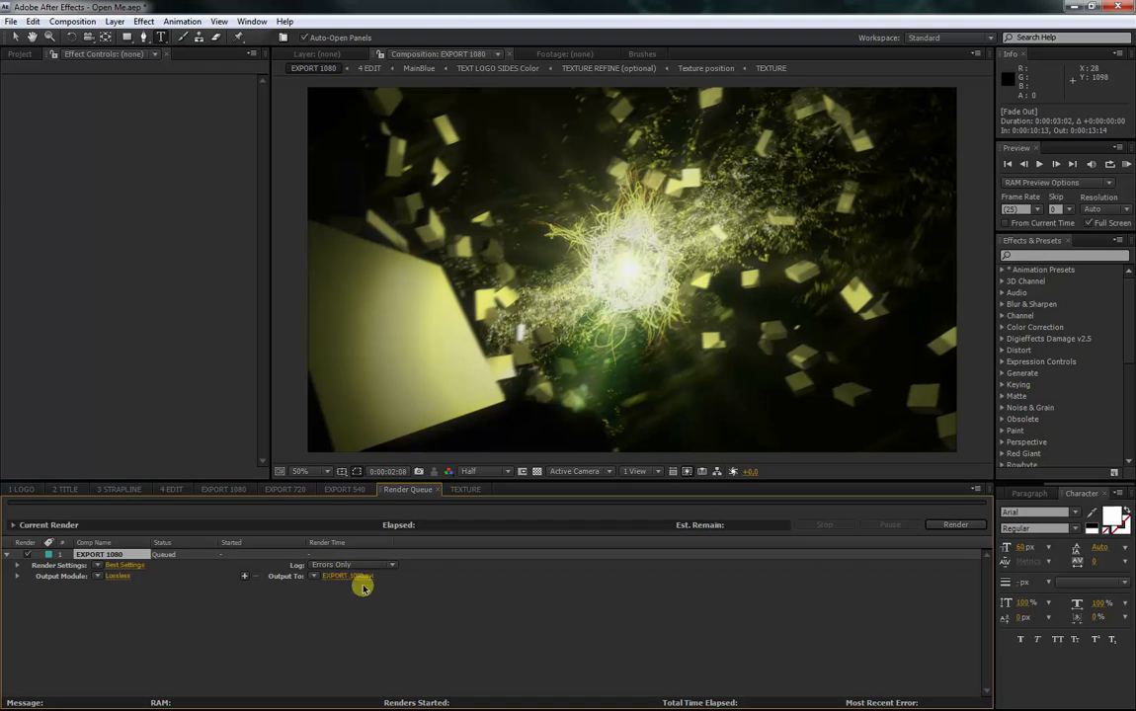
- Return to the 4 EDIT composition and open the 5 MUSIC composition from the project to view its soundtrack
click(168, 490)
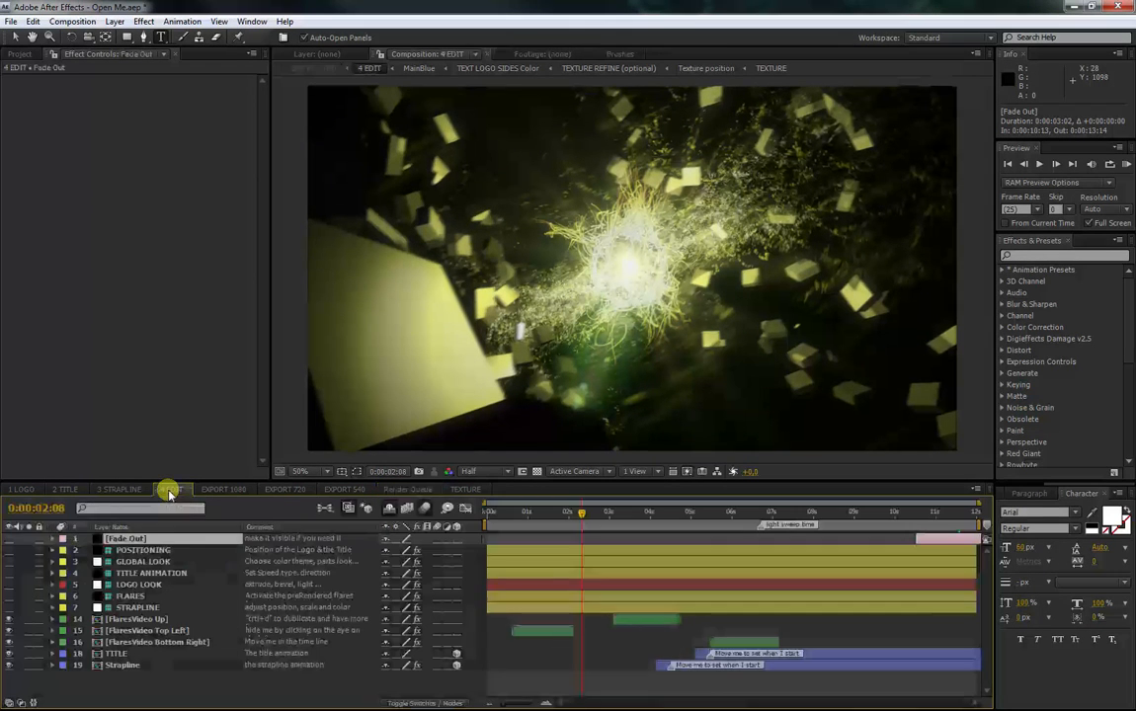
click(18, 53)
click(40, 226)
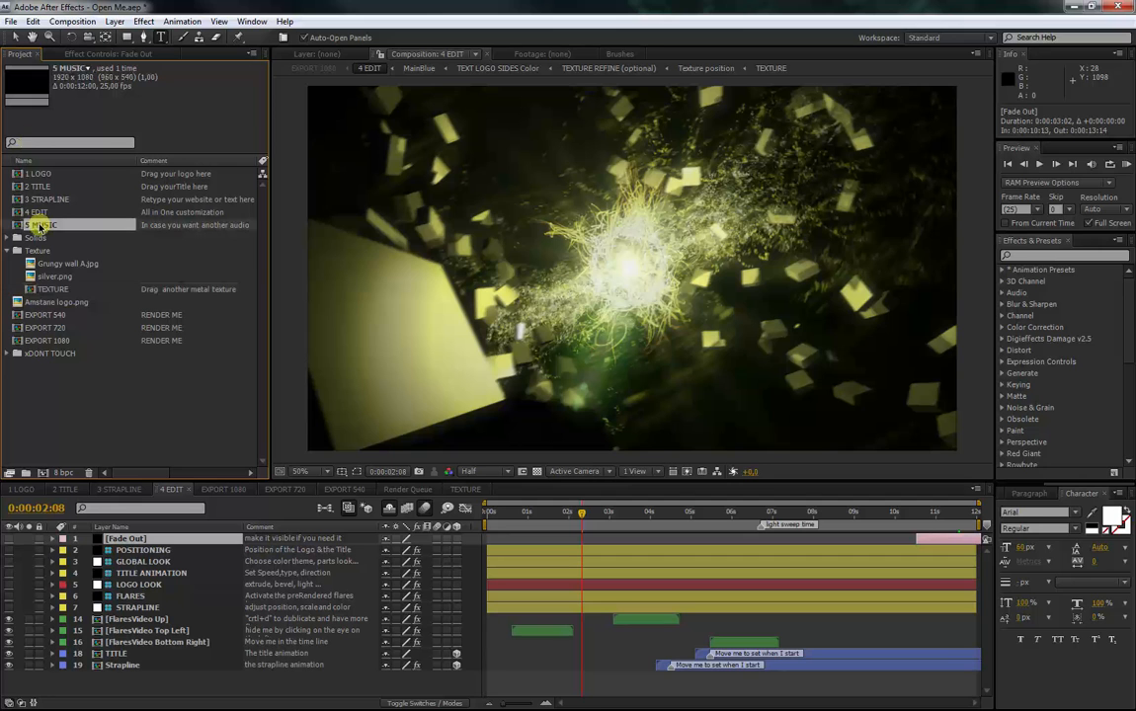
double_click(40, 225)
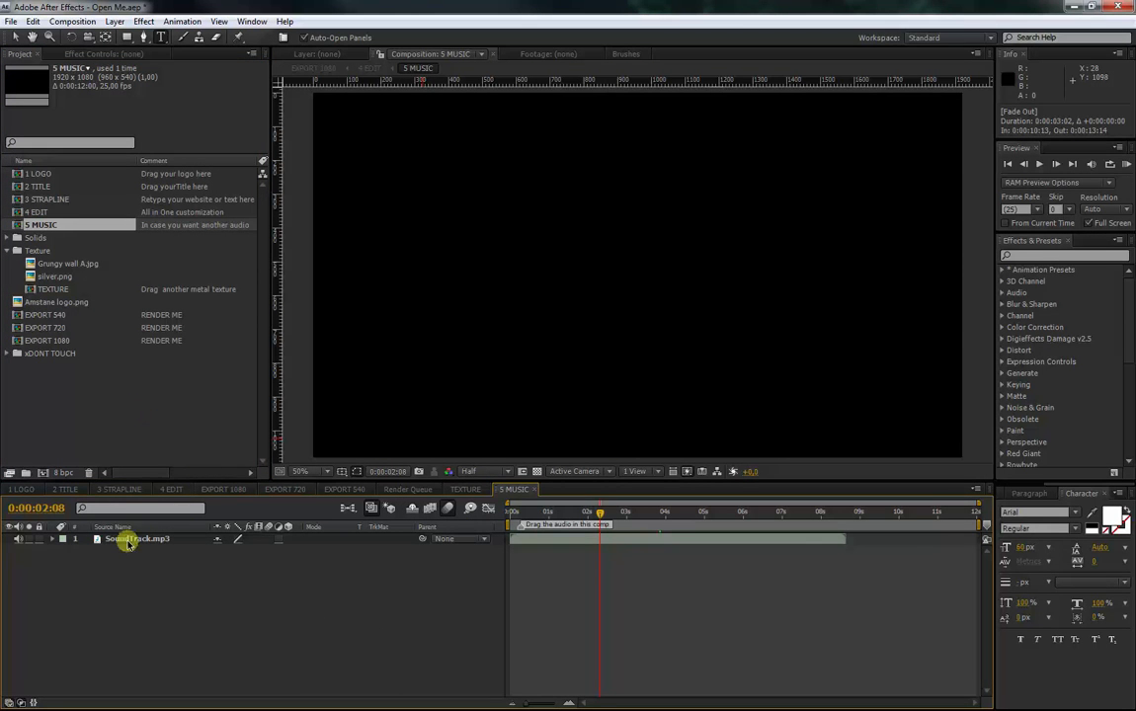
- Return to the 4 EDIT composition and import Envato Black Logo.png from the xDONT TOUCH folder into the project
click(111, 413)
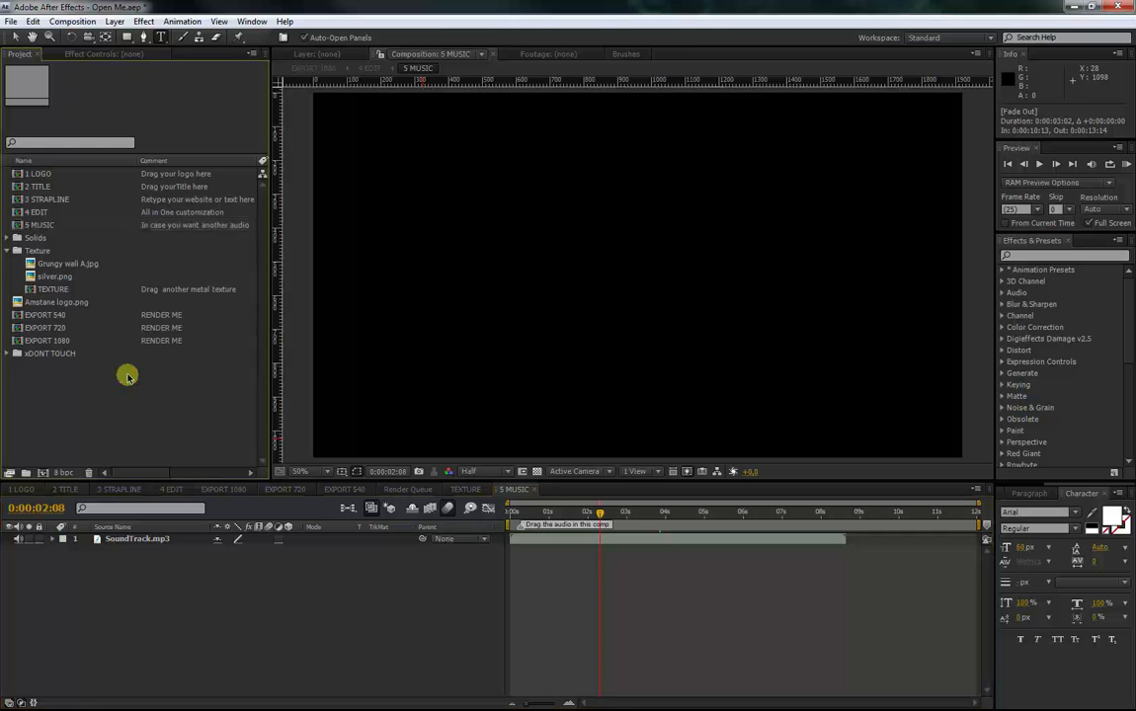
click(138, 542)
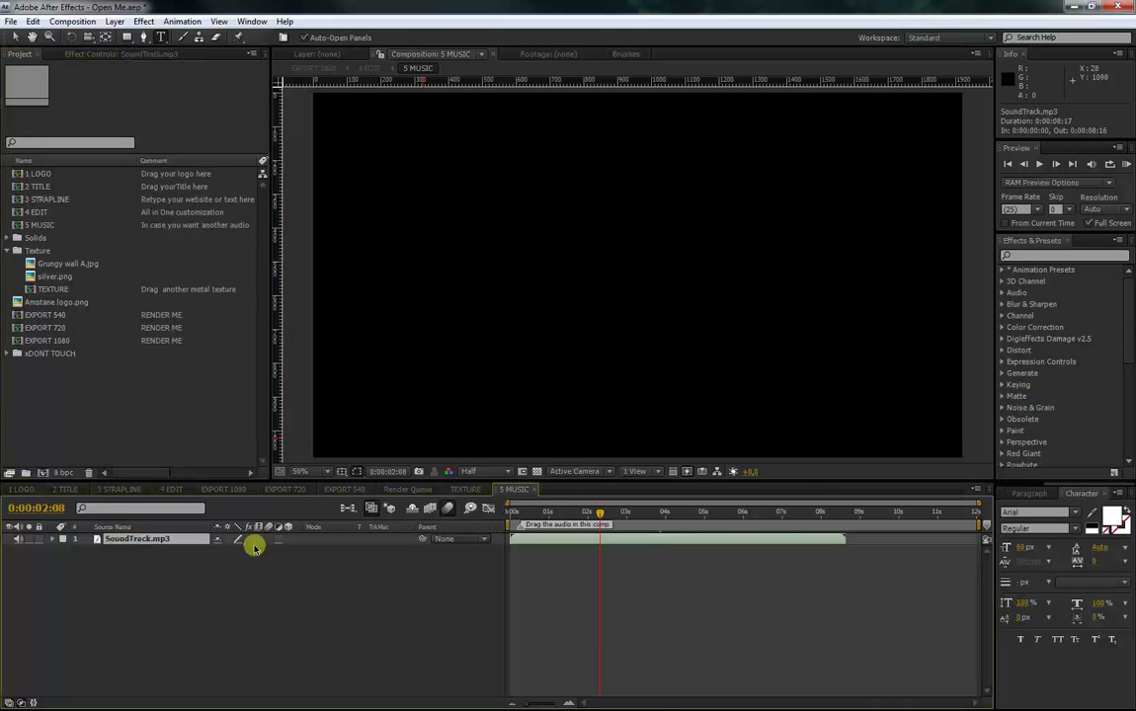
click(168, 489)
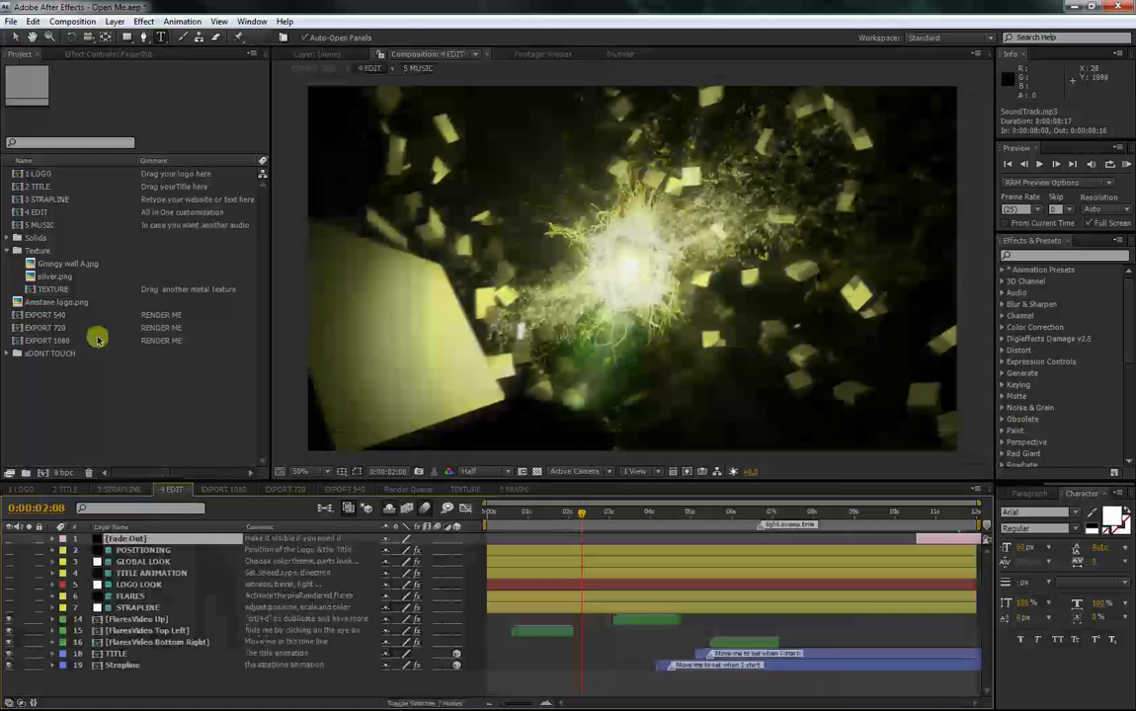
double_click(74, 403)
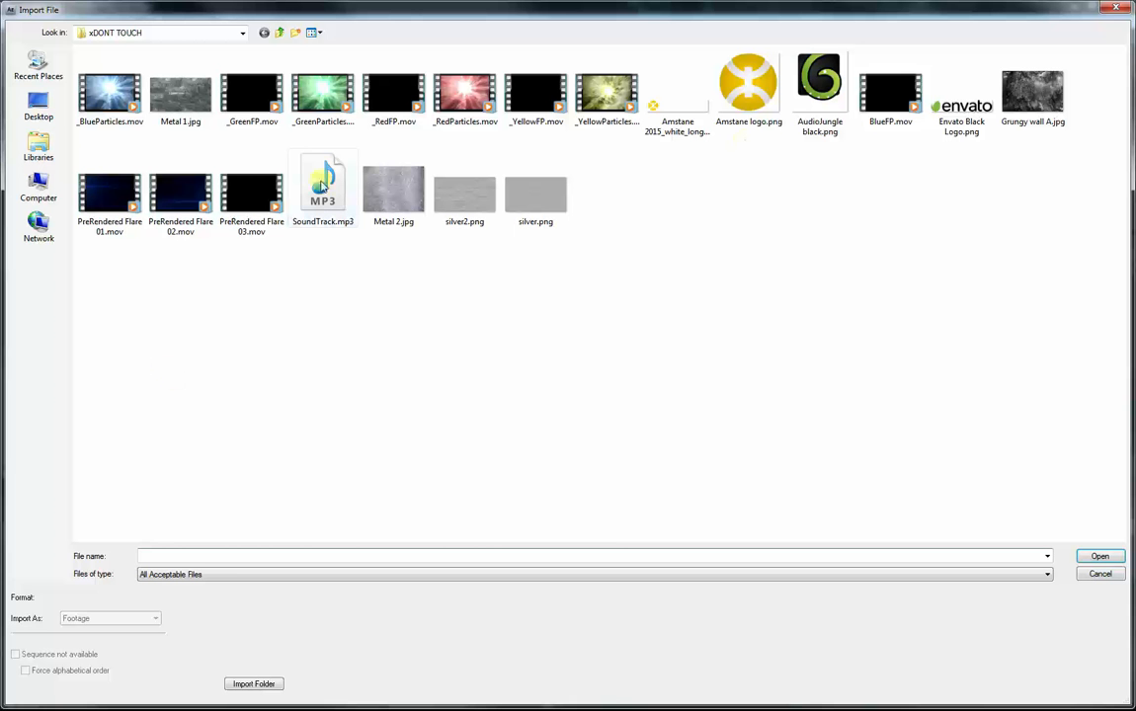
click(958, 99)
click(1089, 559)
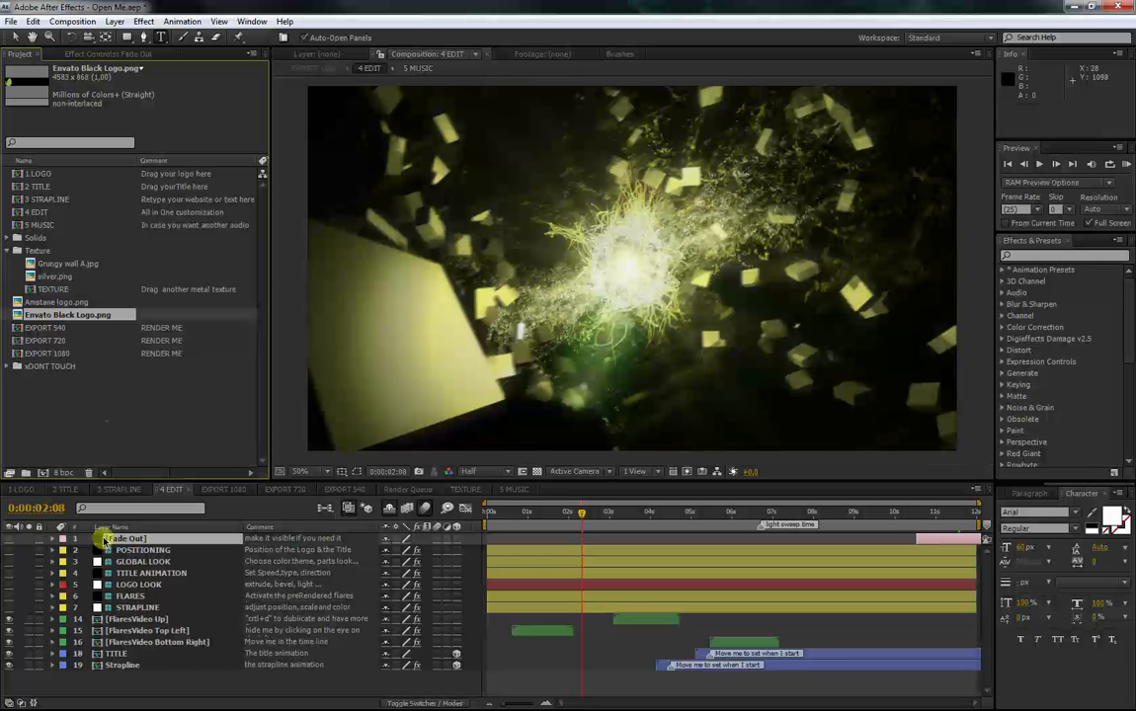
- Add Envato Black Logo.png below the other layers of the 1 LOGO composition and hide the Amstane logo layer
click(21, 490)
drag(76, 315, 8, 556)
click(8, 551)
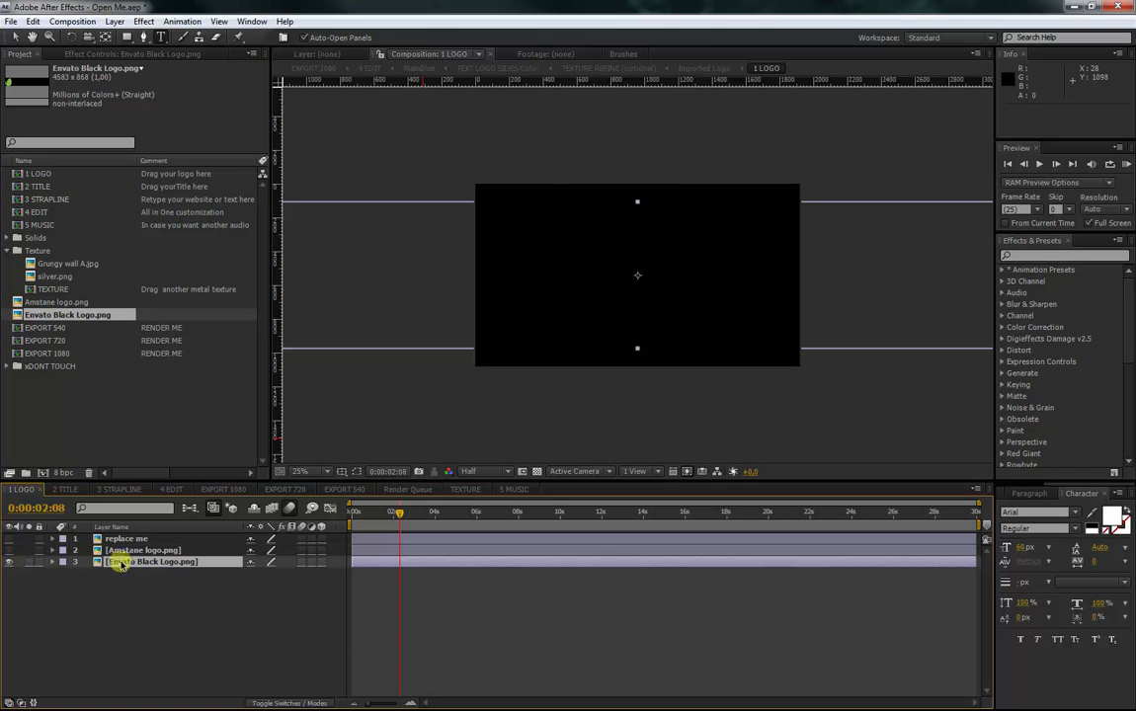
- Scale the Envato logo layer to 41% so it fits the frame, with the transparency grid shown
key(s)
drag(272, 577, 246, 573)
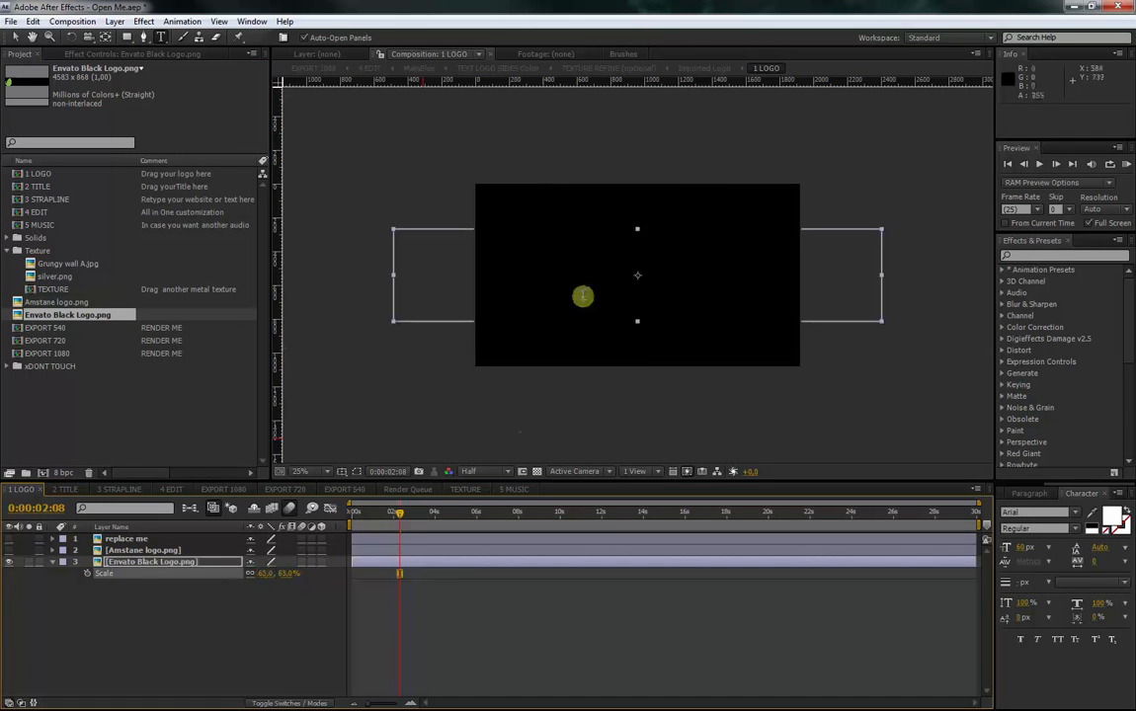
click(537, 471)
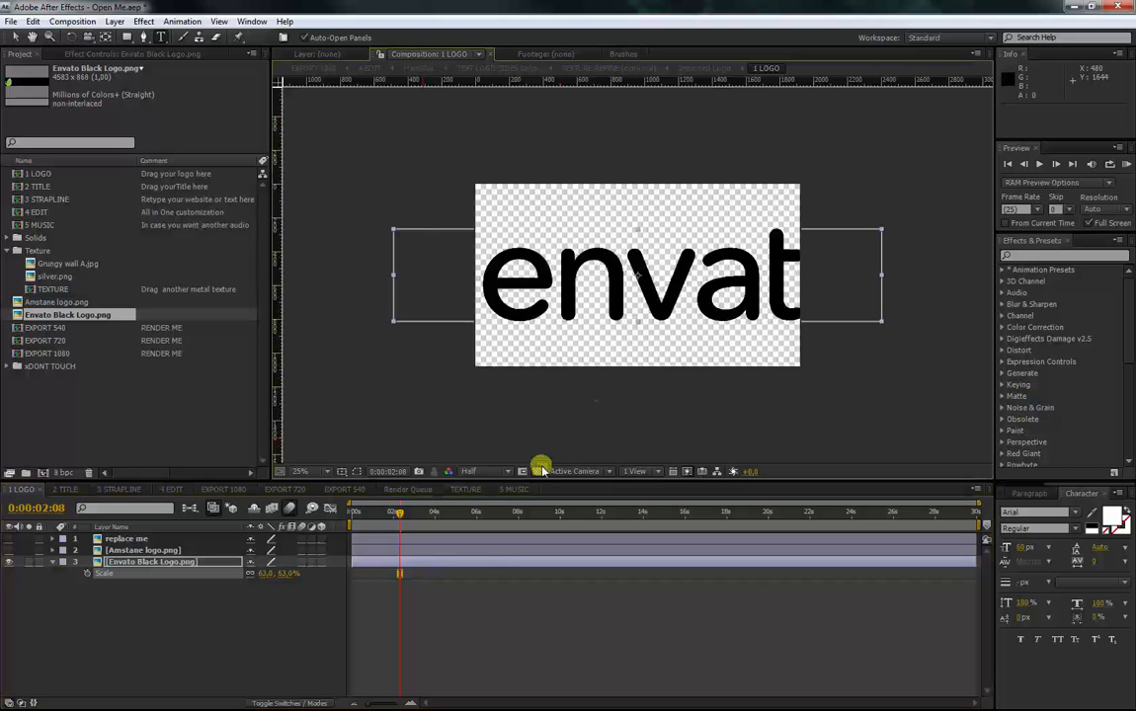
drag(266, 576, 255, 577)
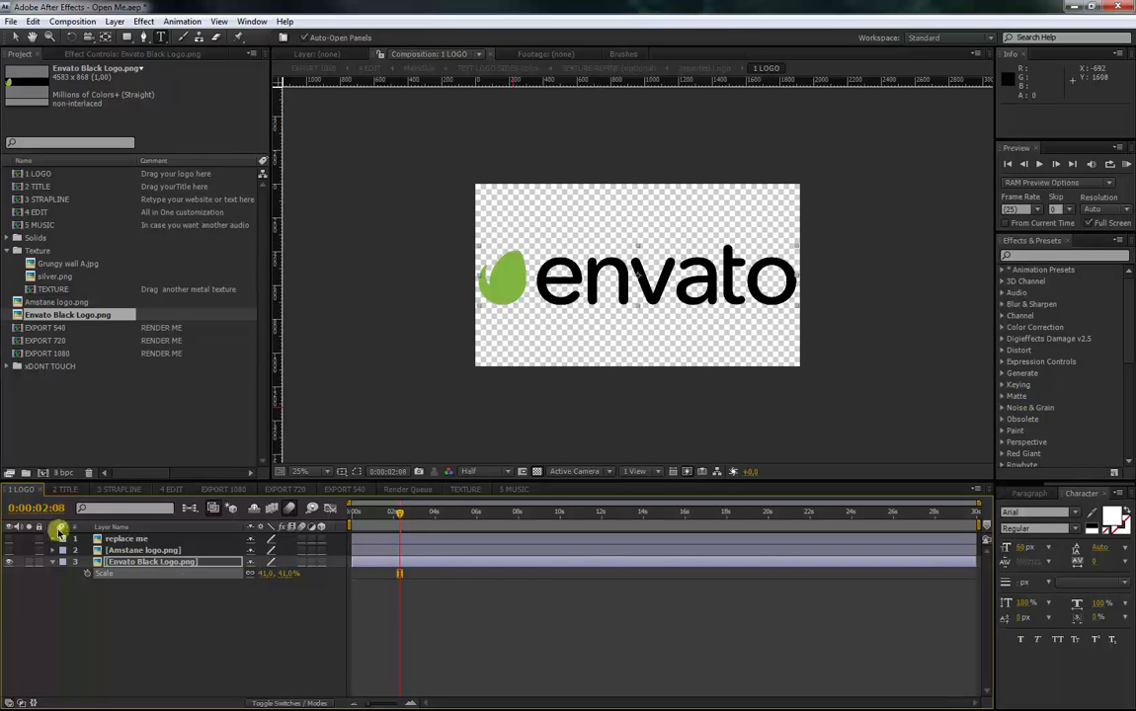
- In the 4 EDIT composition at 0:00:07:16, enable the No Title option of the TITLE ANIMATION layer
click(119, 489)
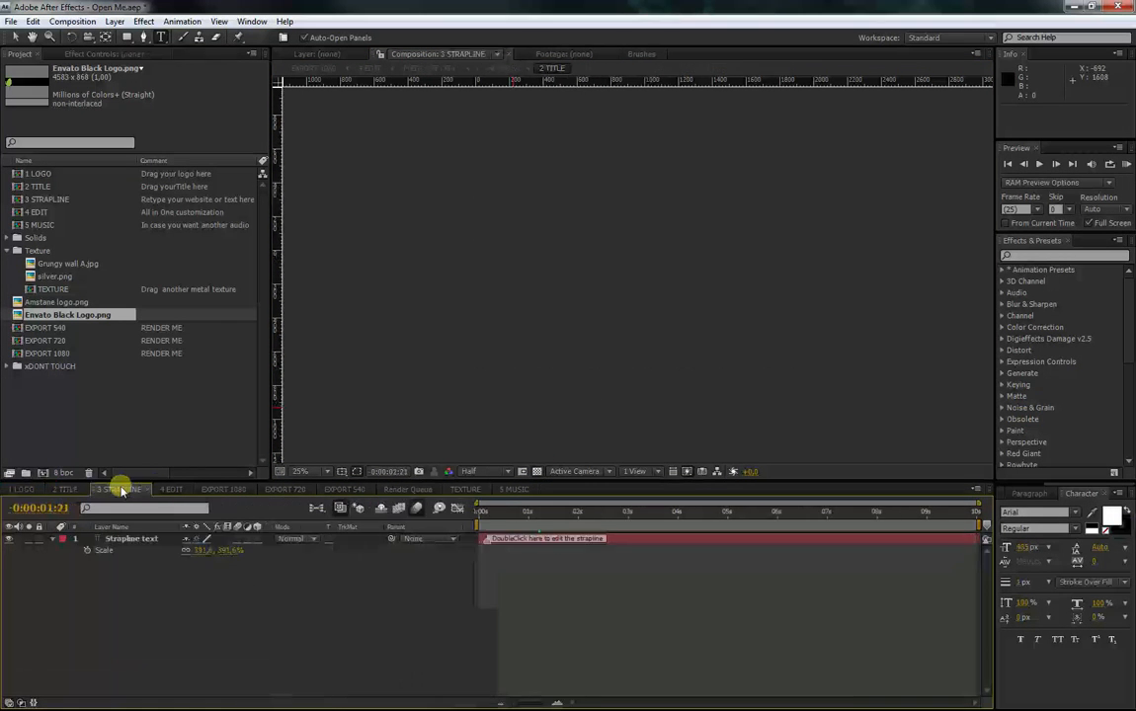
click(172, 490)
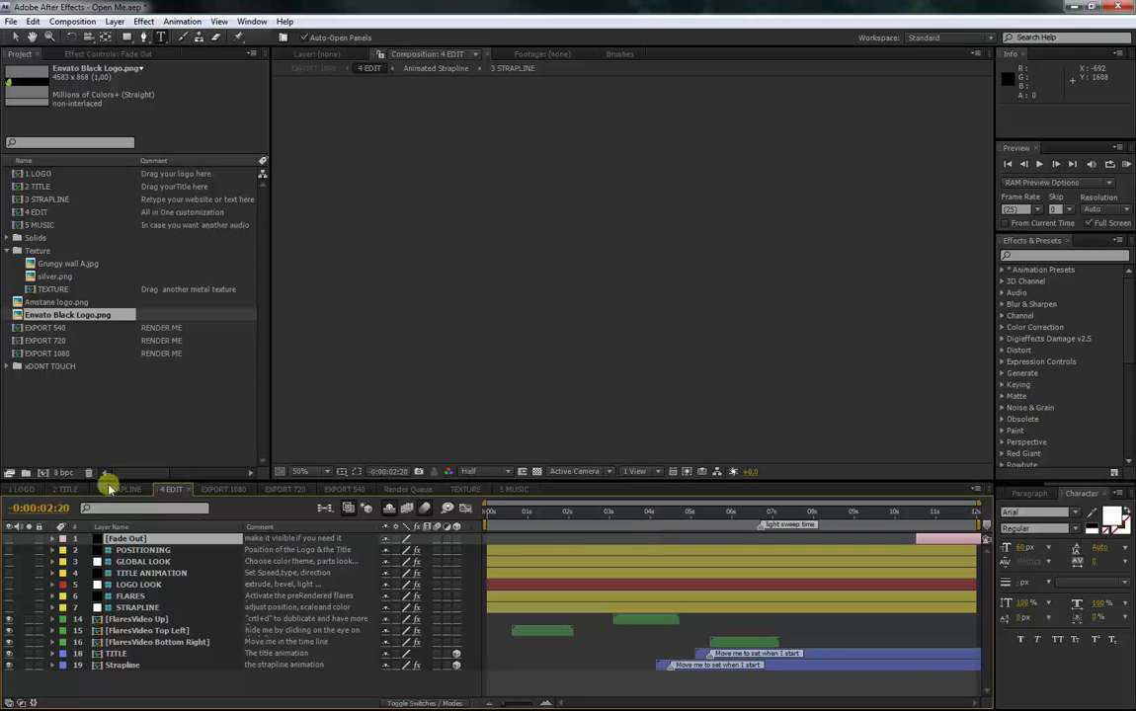
drag(610, 513, 800, 513)
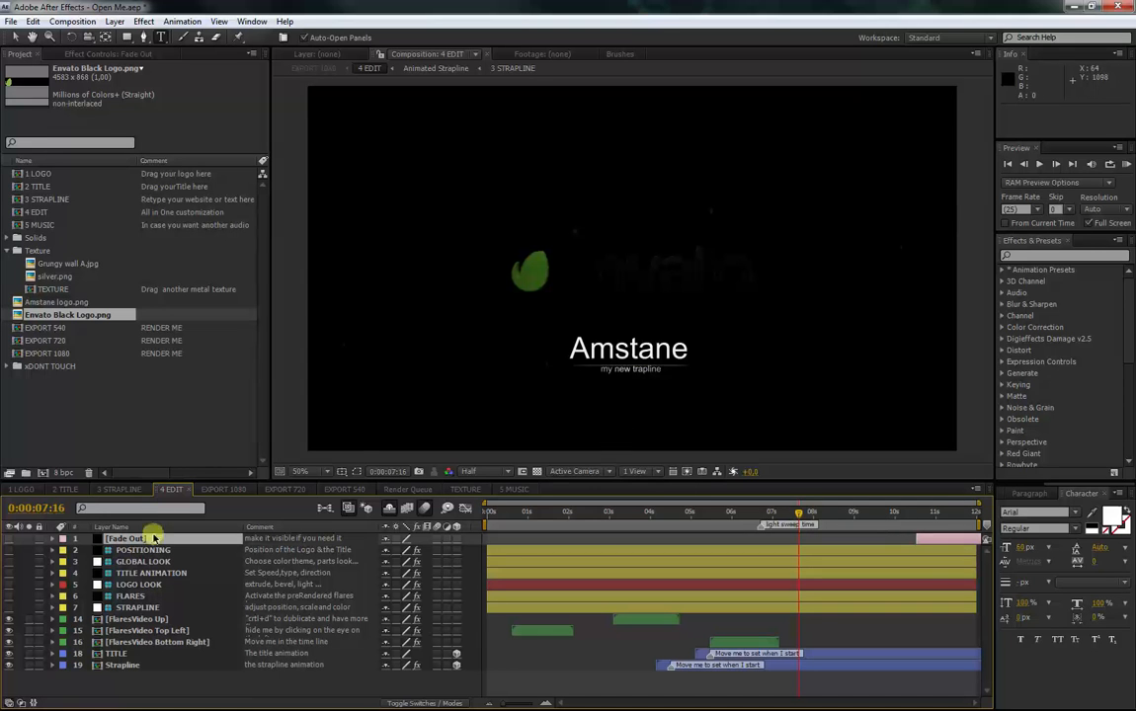
click(124, 573)
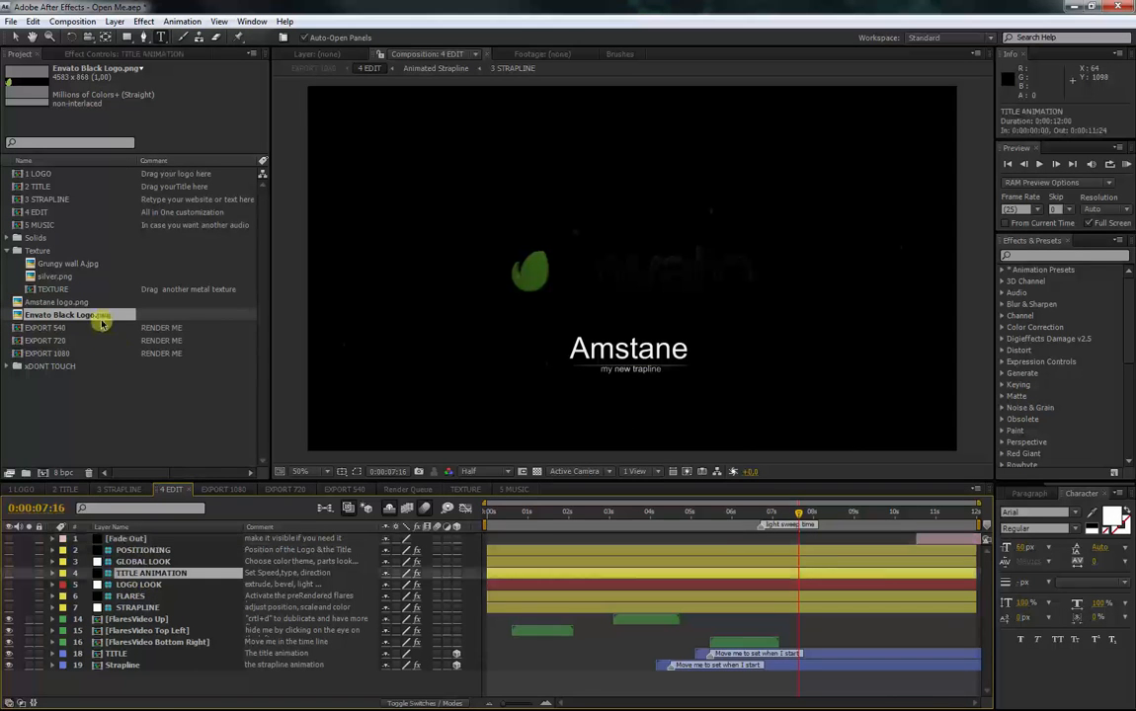
click(88, 55)
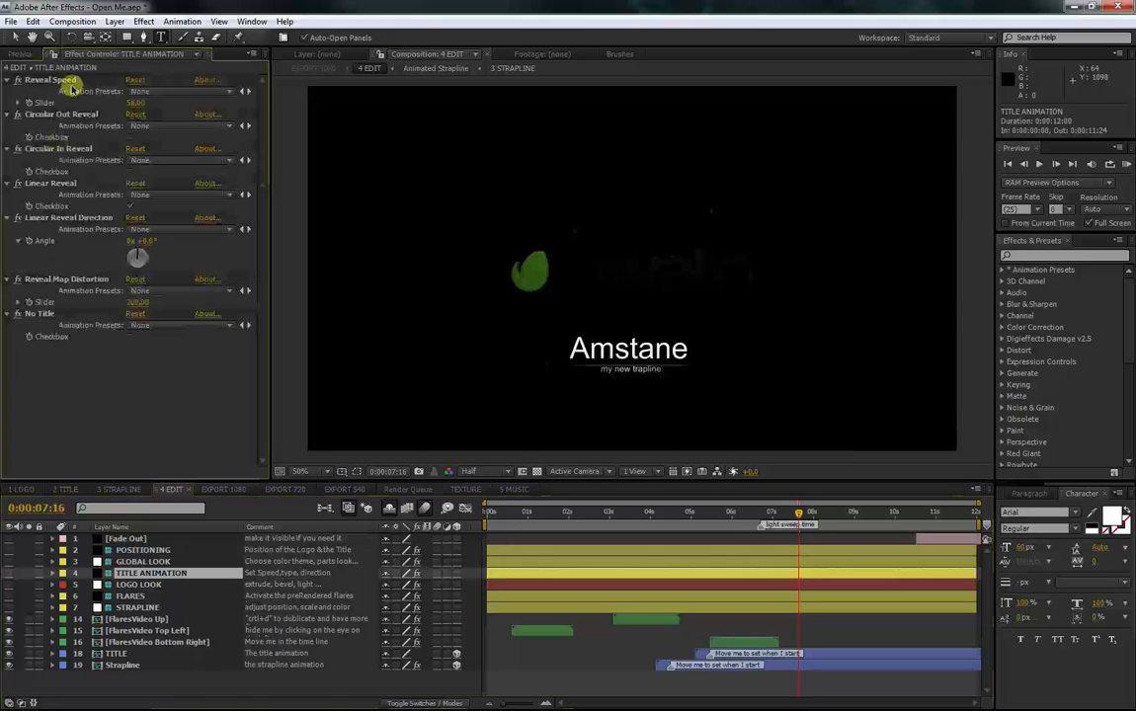
click(130, 337)
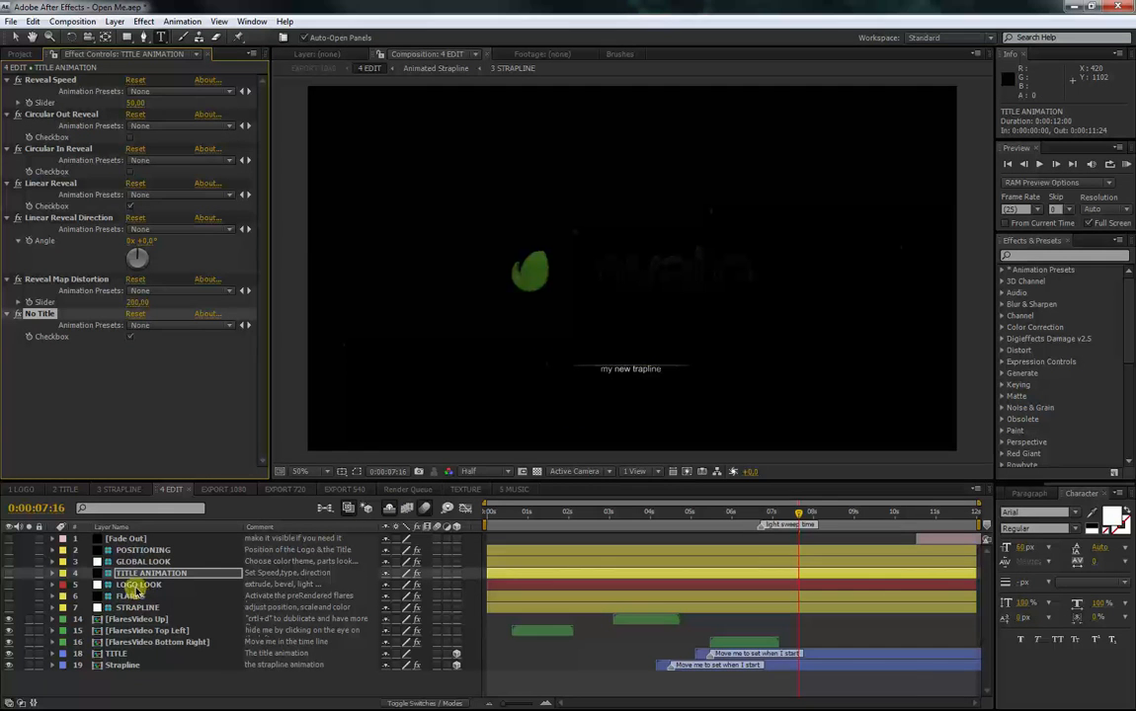
- Set Texture For Black Logo on the LOGO LOOK layer to 63 and preview at 100% zoom and full resolution
click(128, 585)
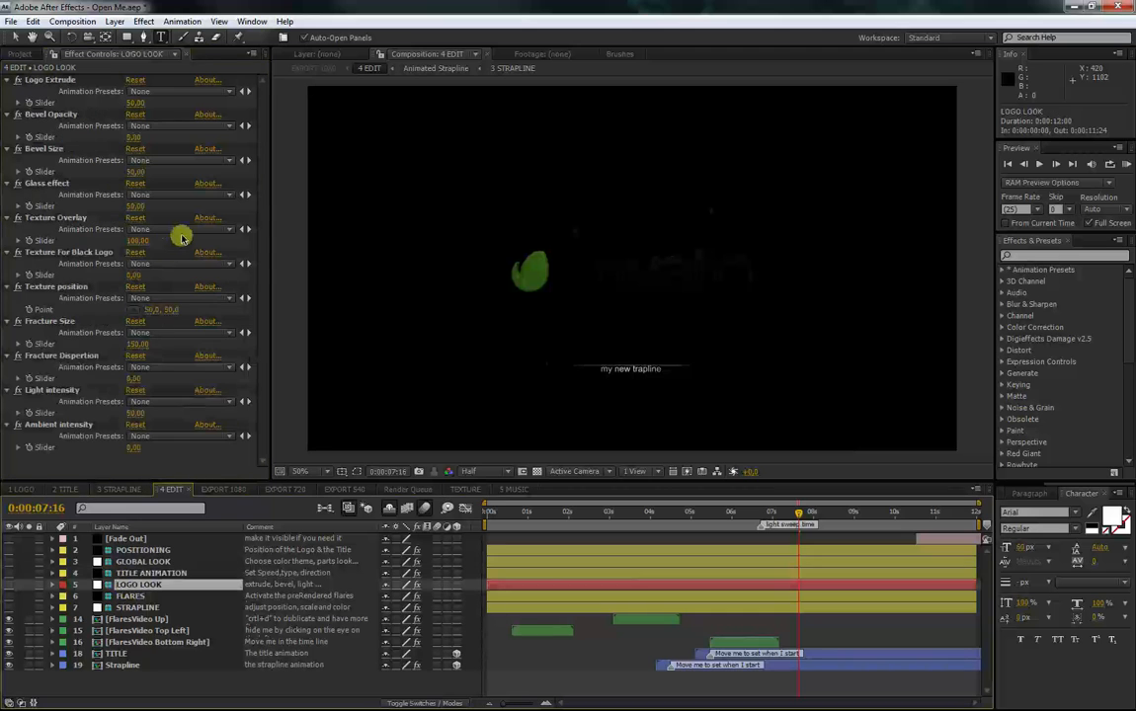
click(68, 252)
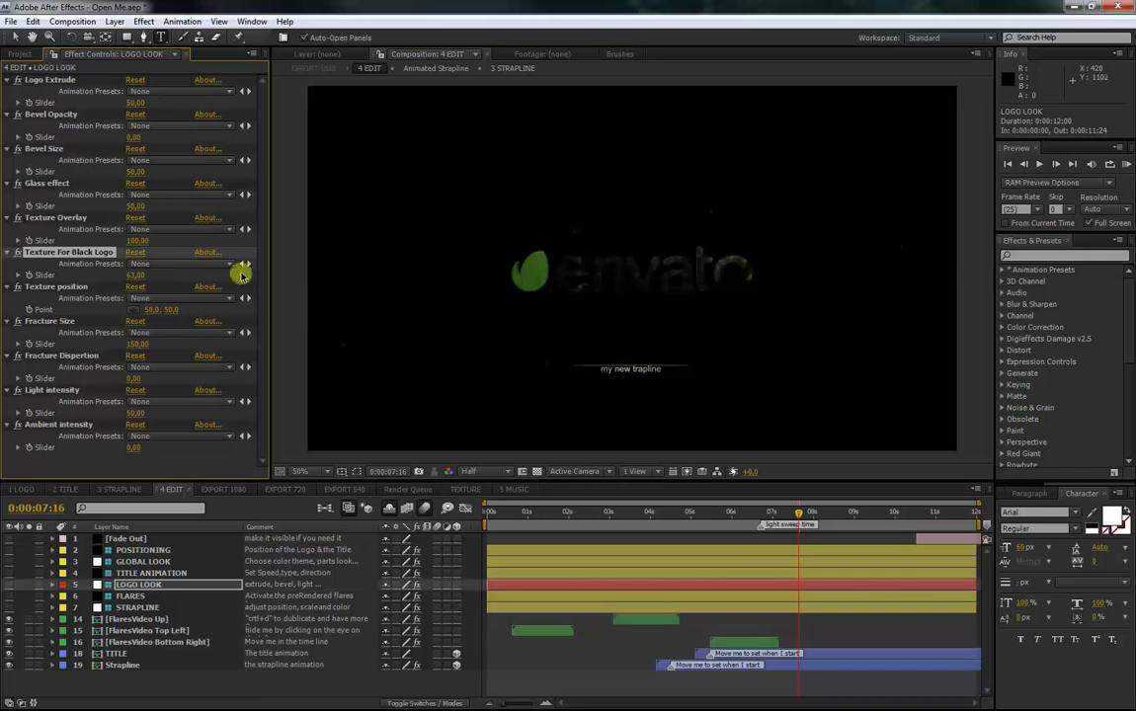
key(period)
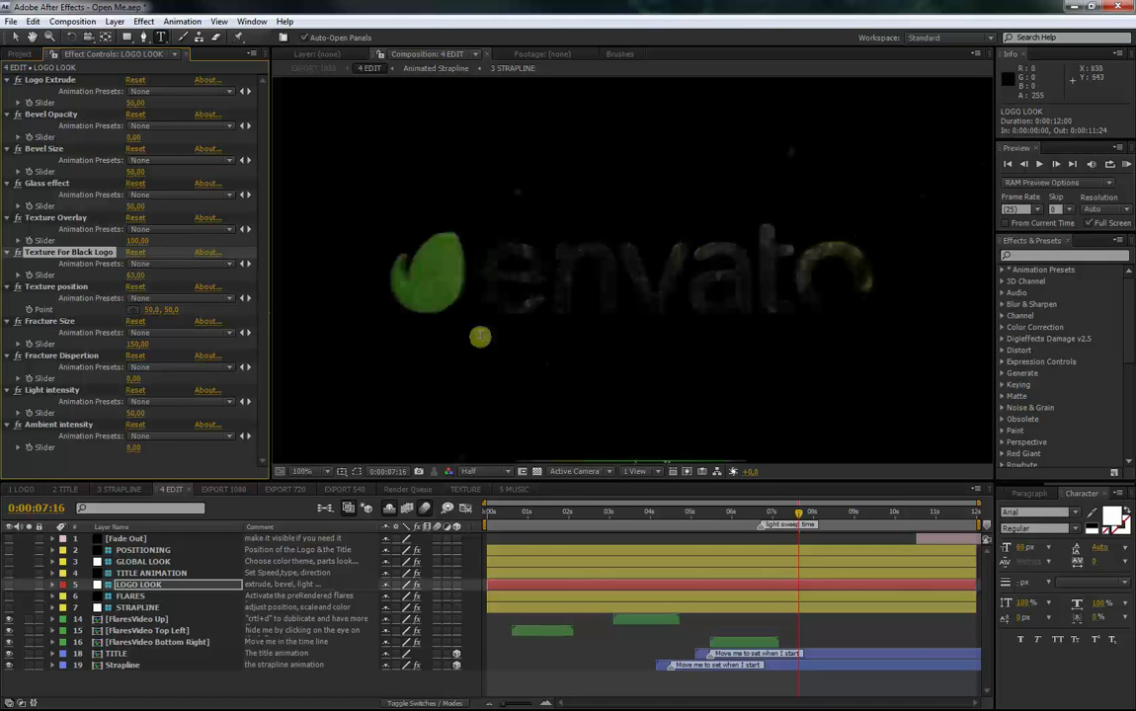
click(481, 472)
click(486, 508)
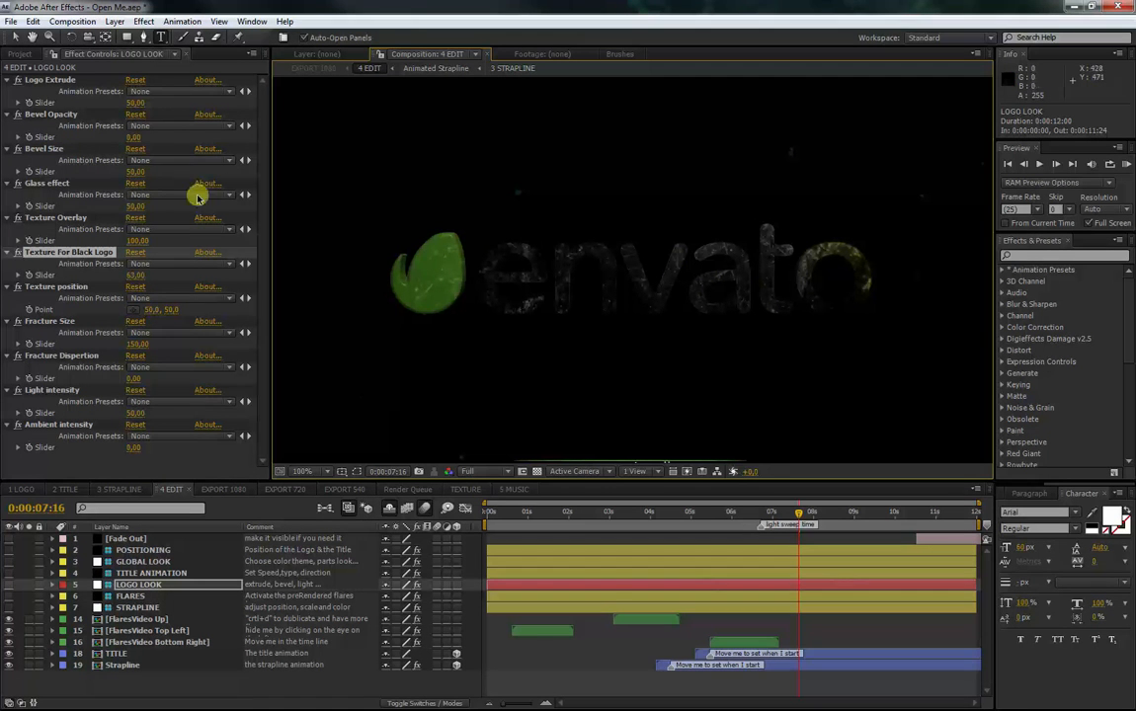
- Set the LOGO LOOK glass effect to 0 and give the bevel an opacity of 100 and a size of 30
click(136, 206)
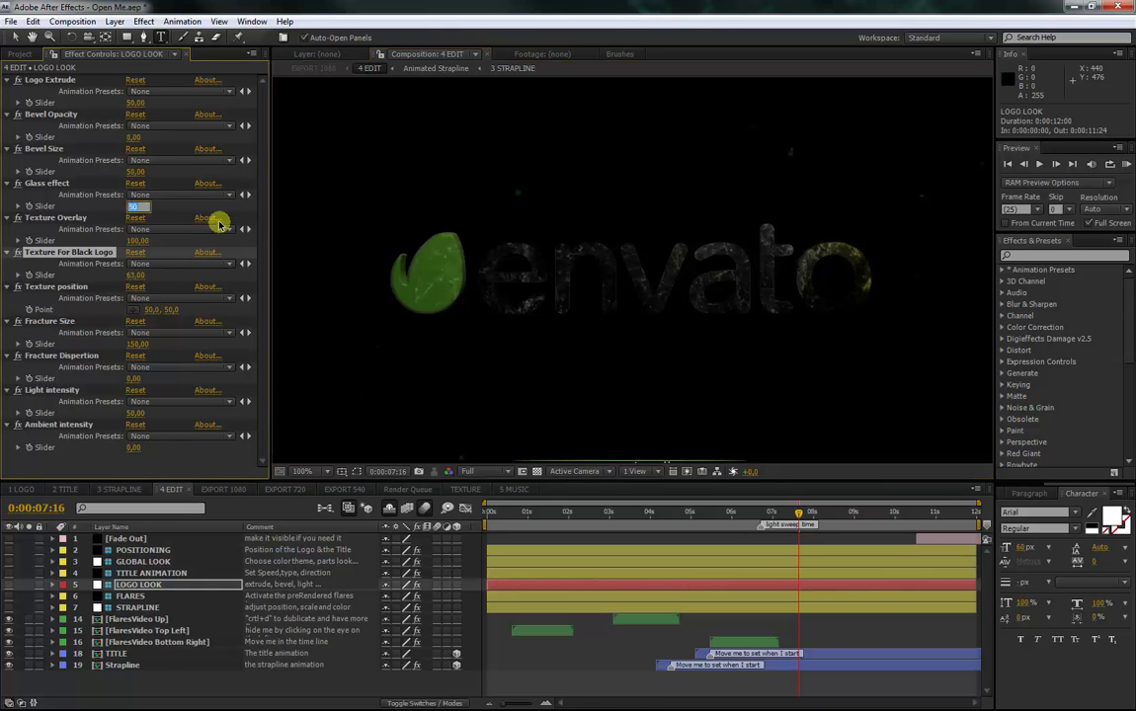
text(0)
key(Return)
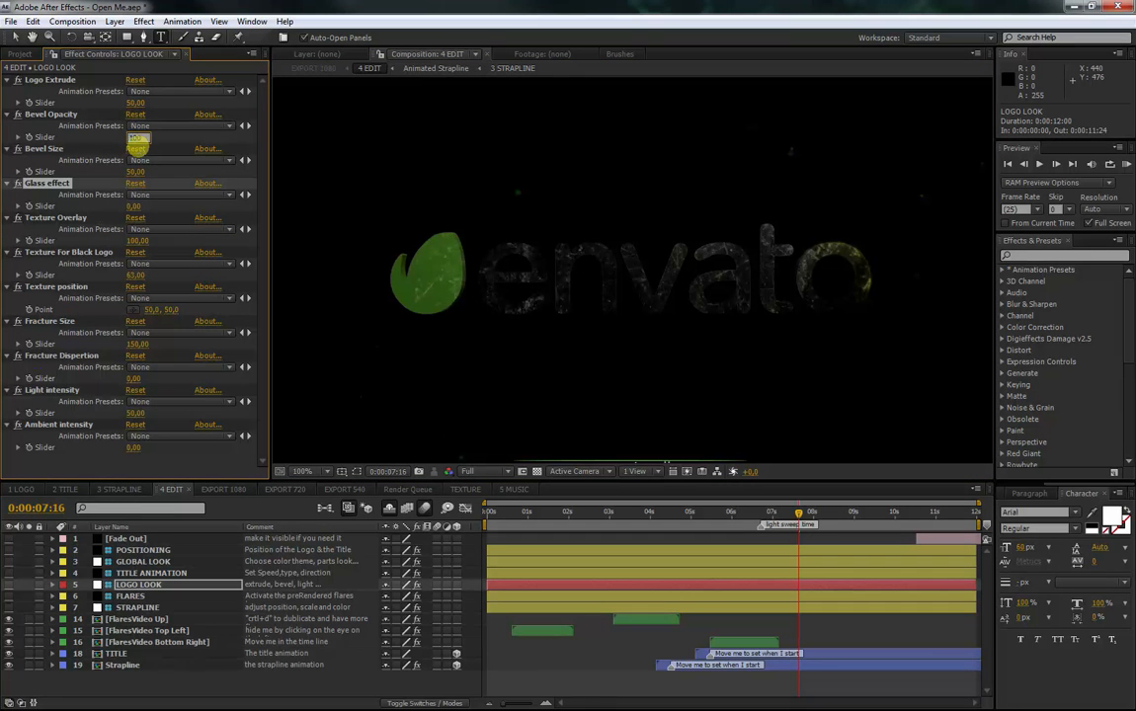
key(Return)
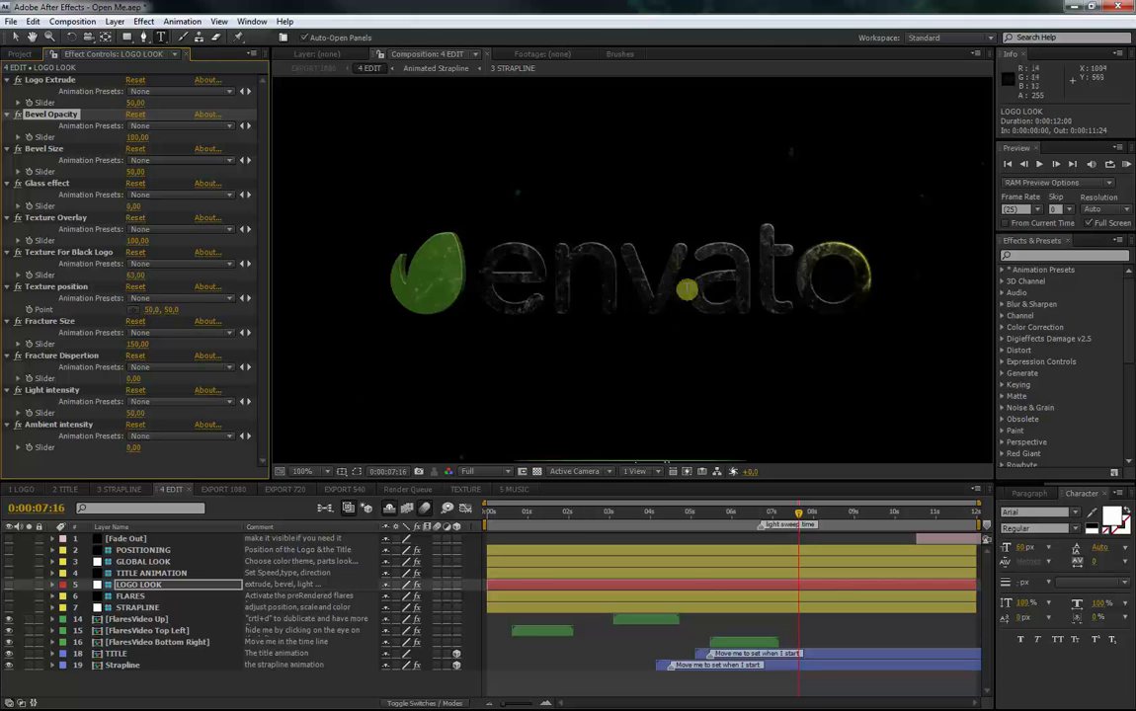
click(137, 174)
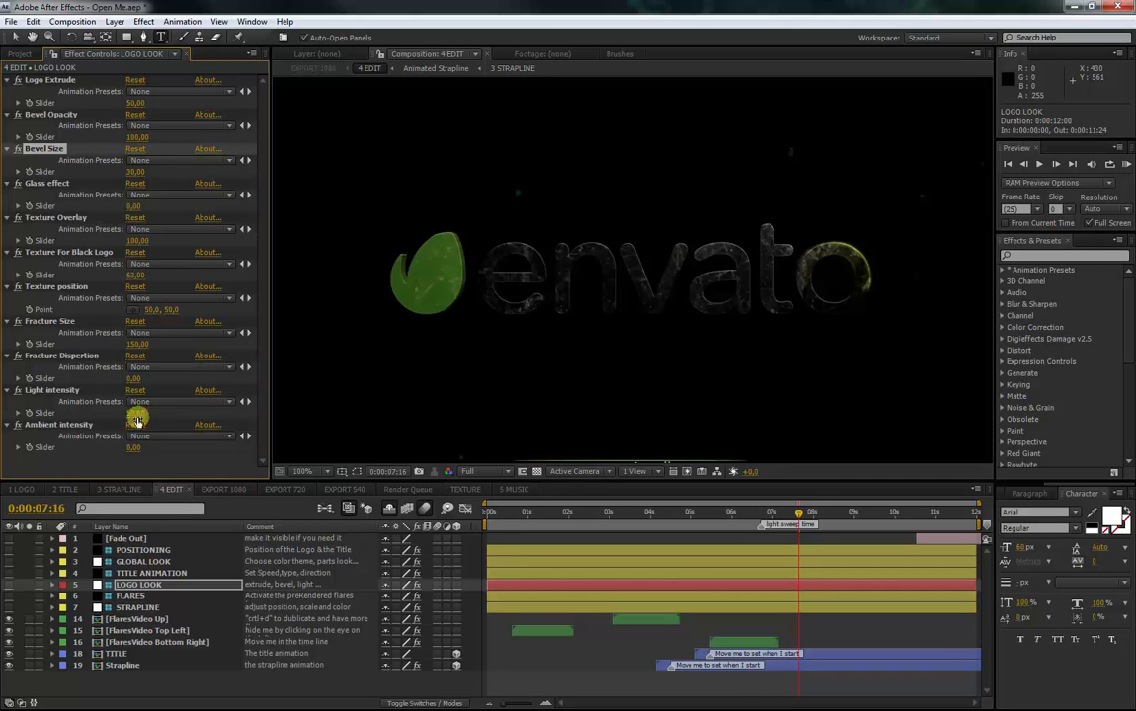
- Set the LOGO LOOK light intensity to 80 and Texture For Black Logo to 30
key(Return)
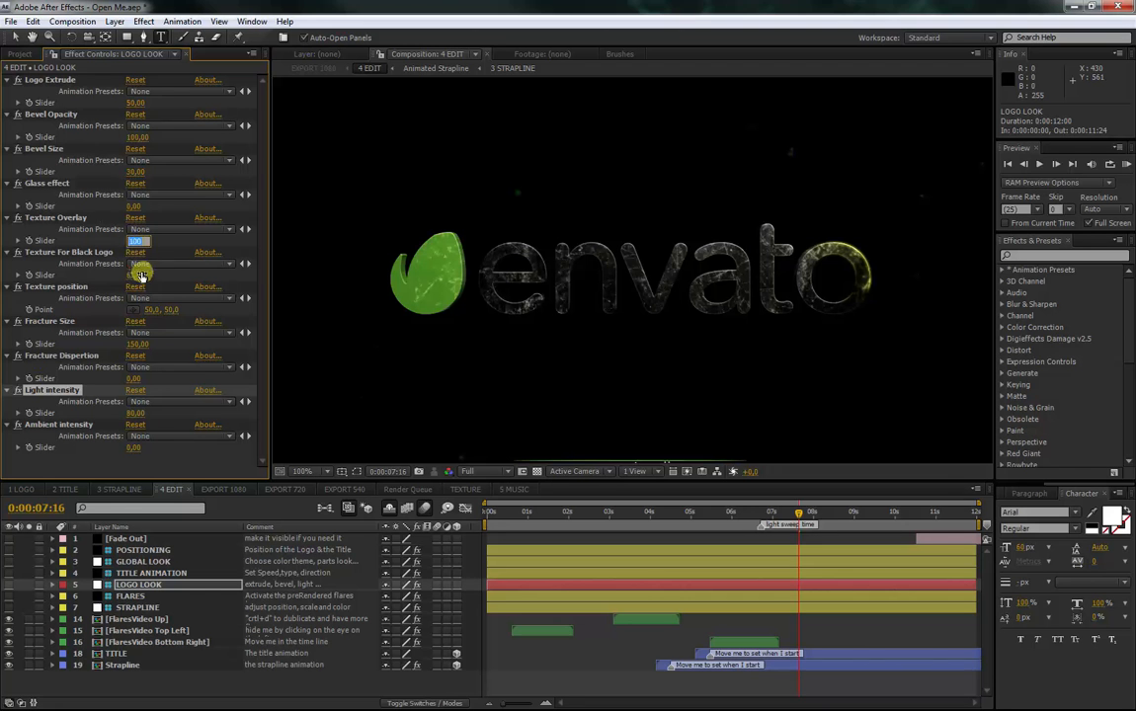
click(141, 275)
click(173, 279)
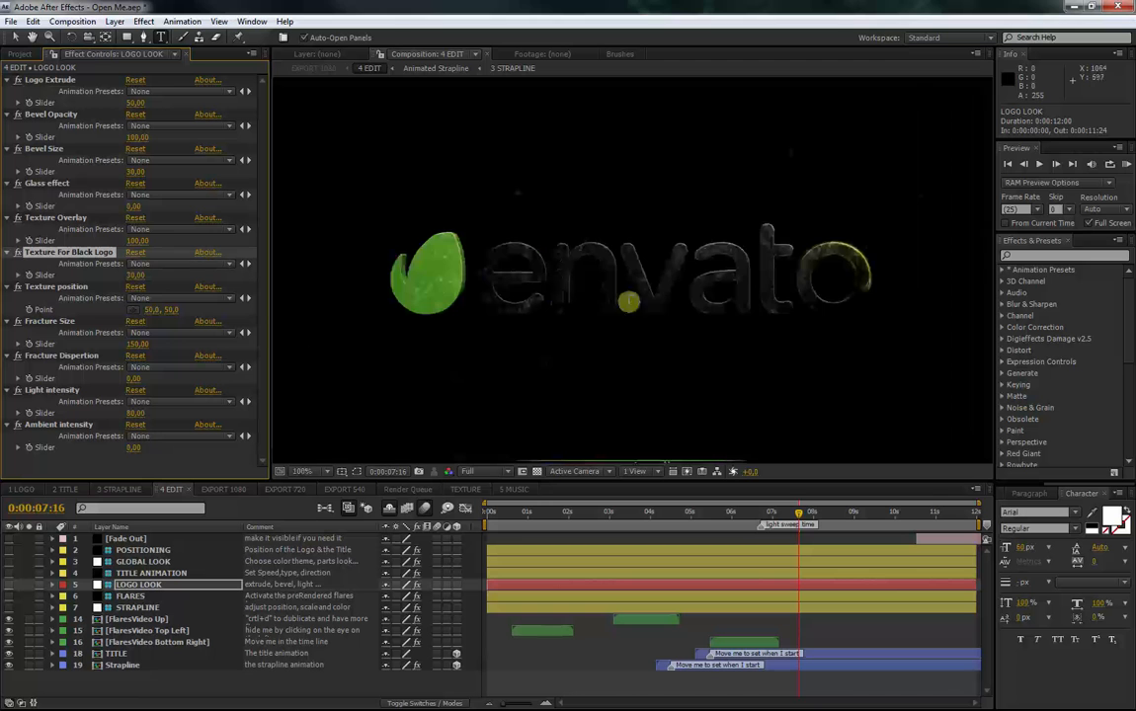
- Examine the textured Envato logo and its light sweep at 0:00:07:02, 0:00:06:15, 0:00:07:23 and 0:00:05:02
drag(798, 513, 776, 515)
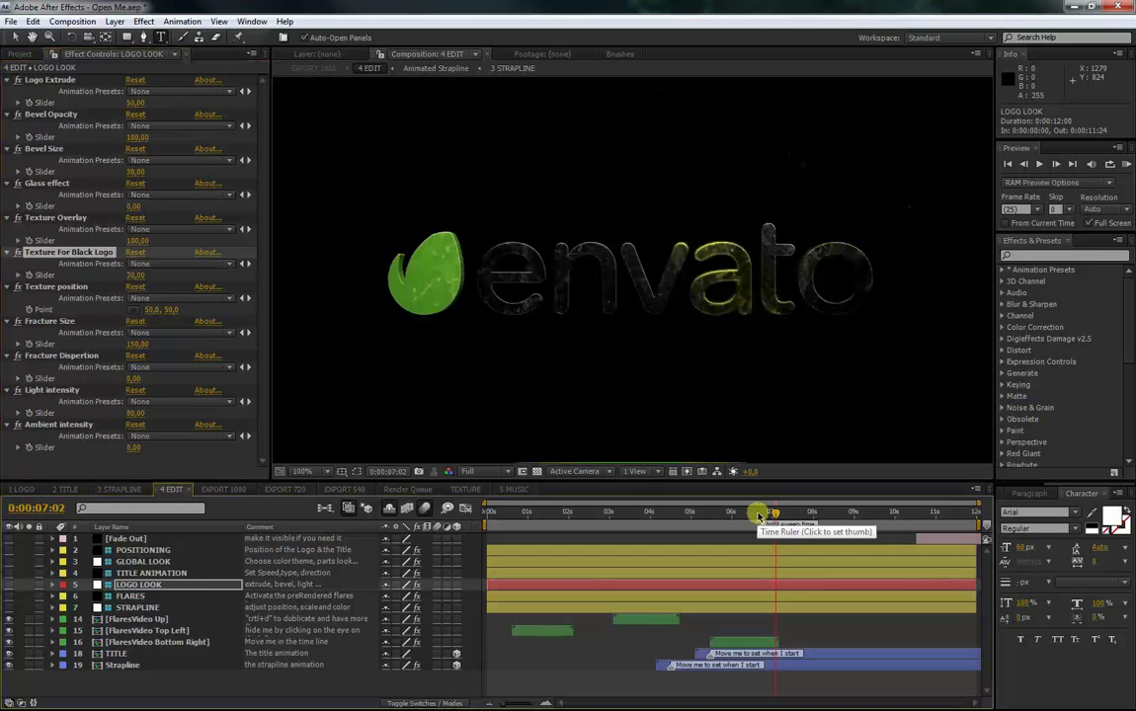
click(757, 514)
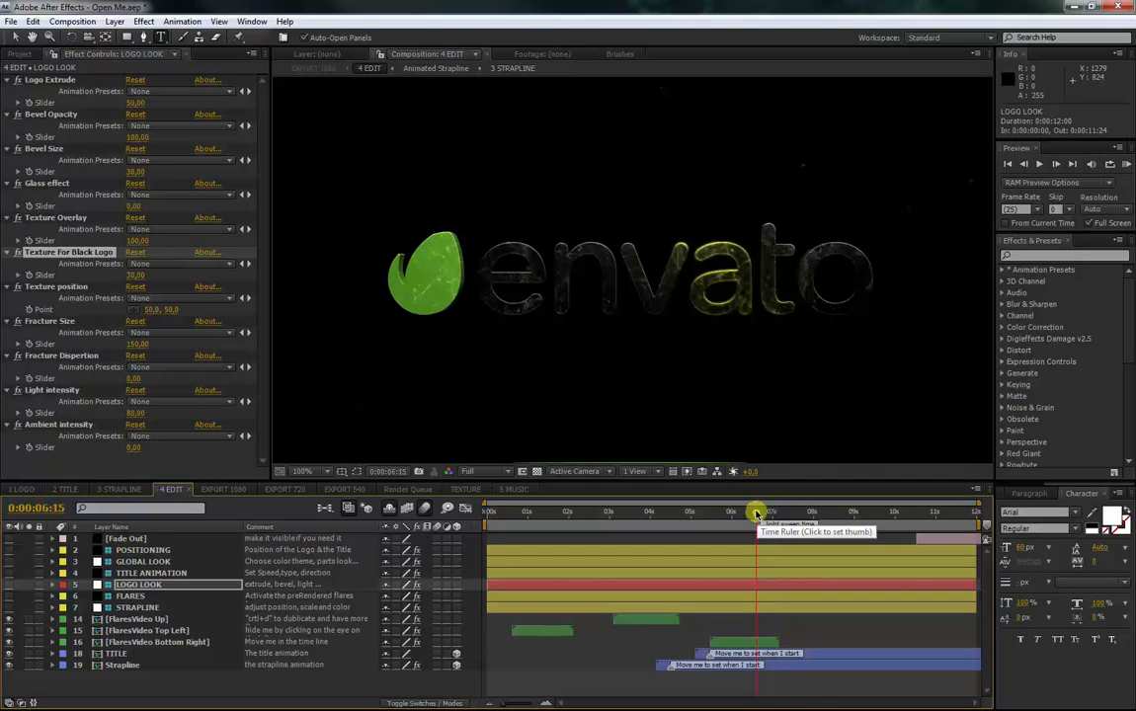
click(809, 515)
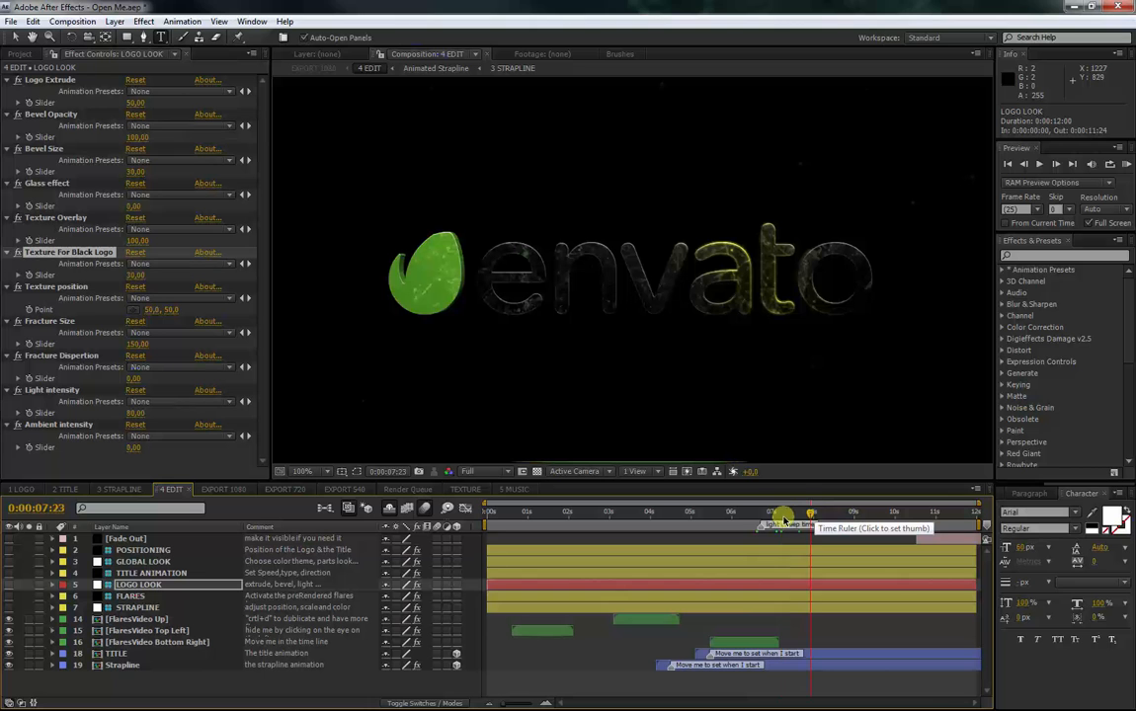
click(692, 514)
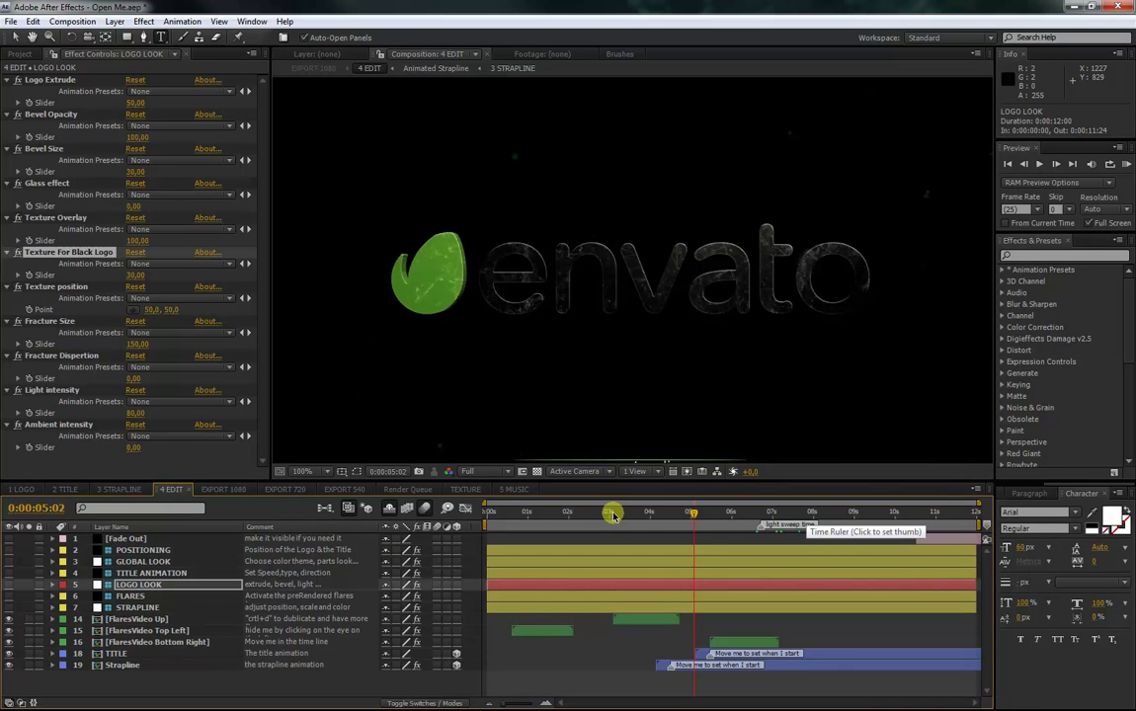